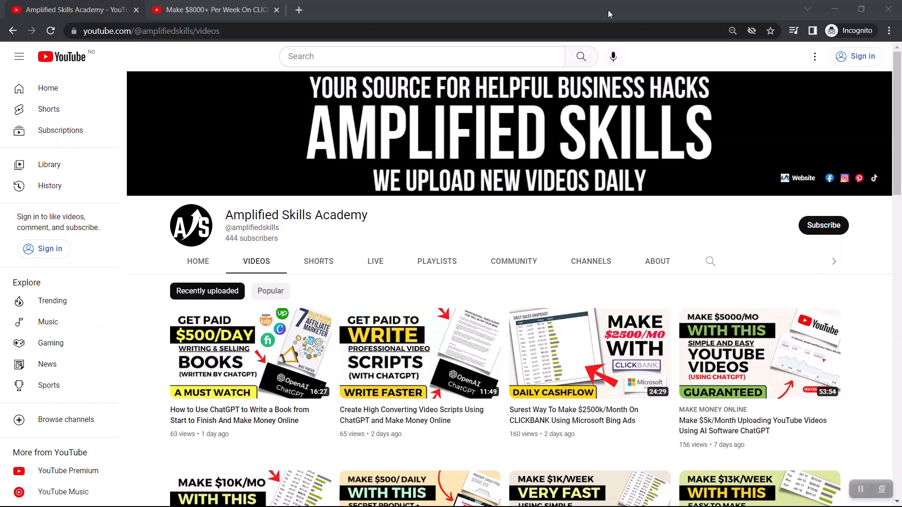
Show the open YouTube video about making $8000+ per week on ClickBank
left_click(227, 7)
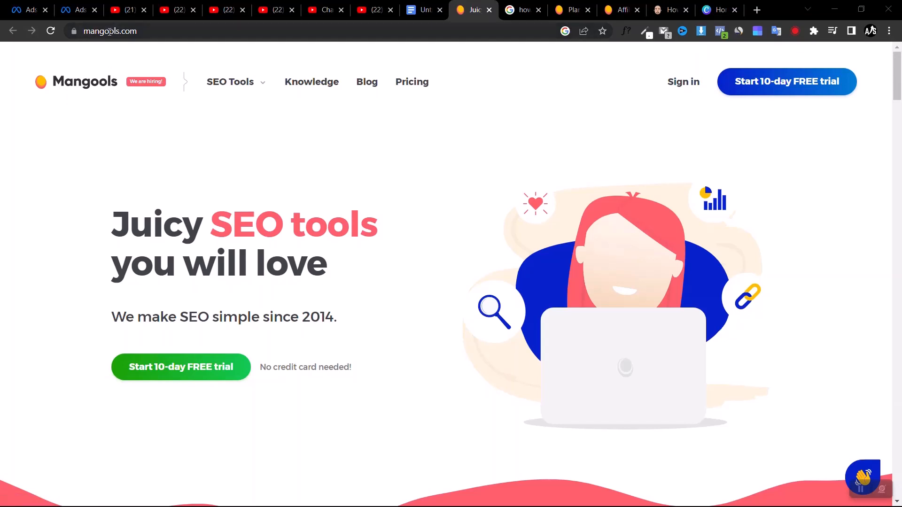
Bring up the Mangools affiliate program page and review its lifetime commission rate and the monthly earnings example
key("End")
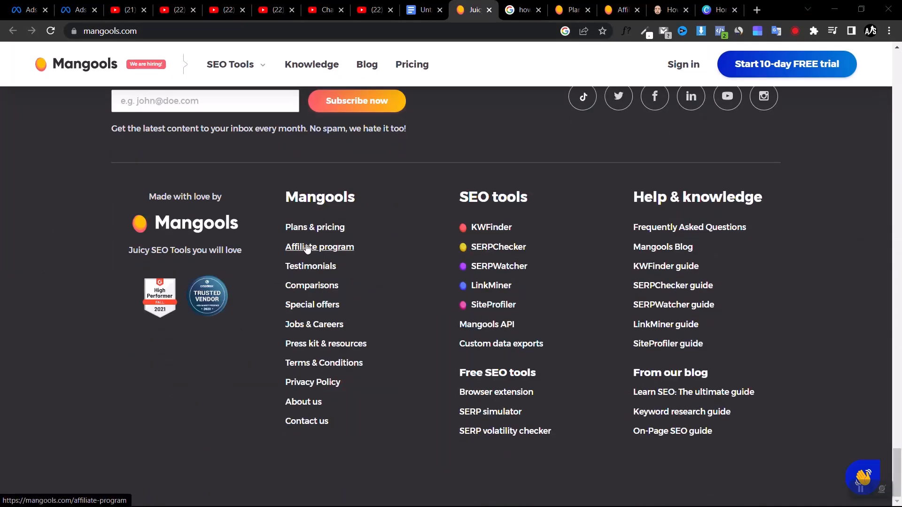
left_click(619, 9)
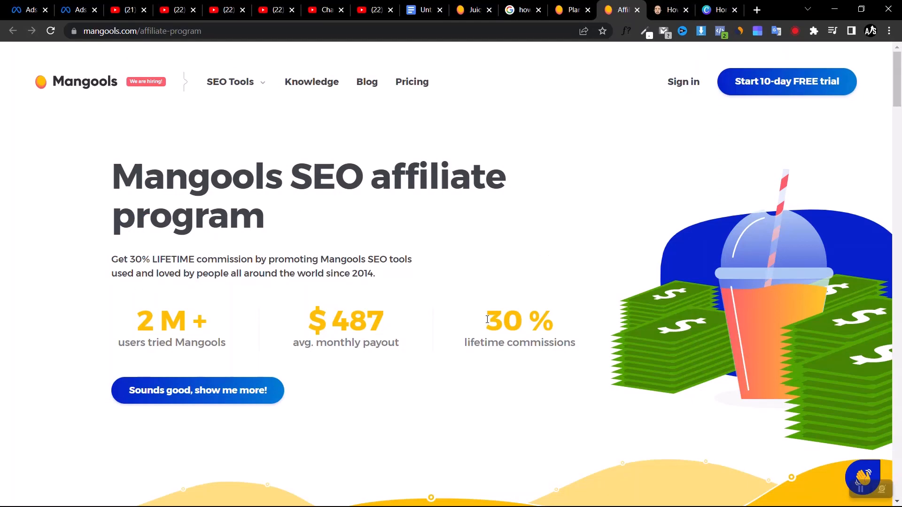
left_click_drag(482, 328, 520, 317)
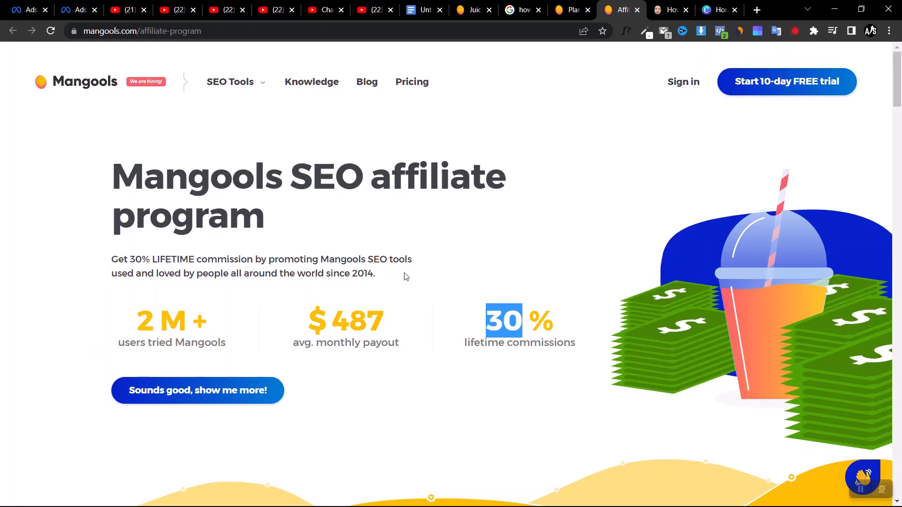
left_click(187, 390)
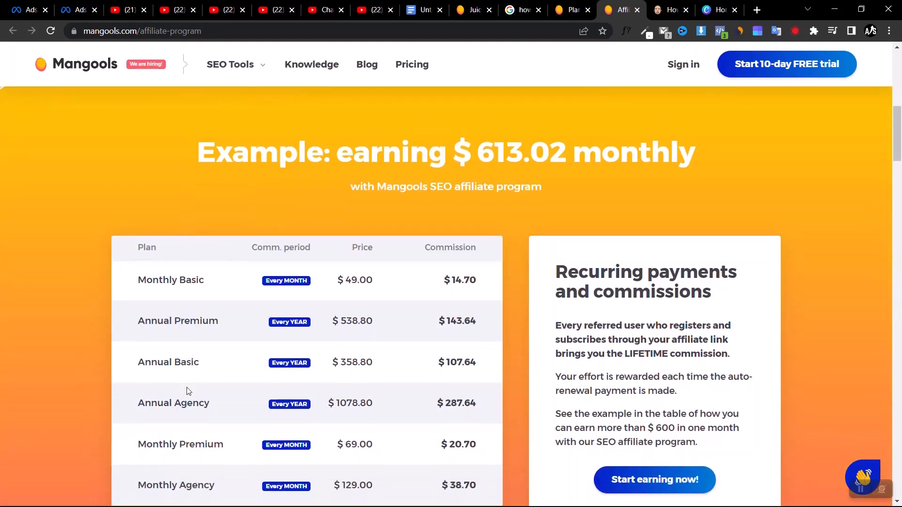
scroll(166, 314, "down", 2)
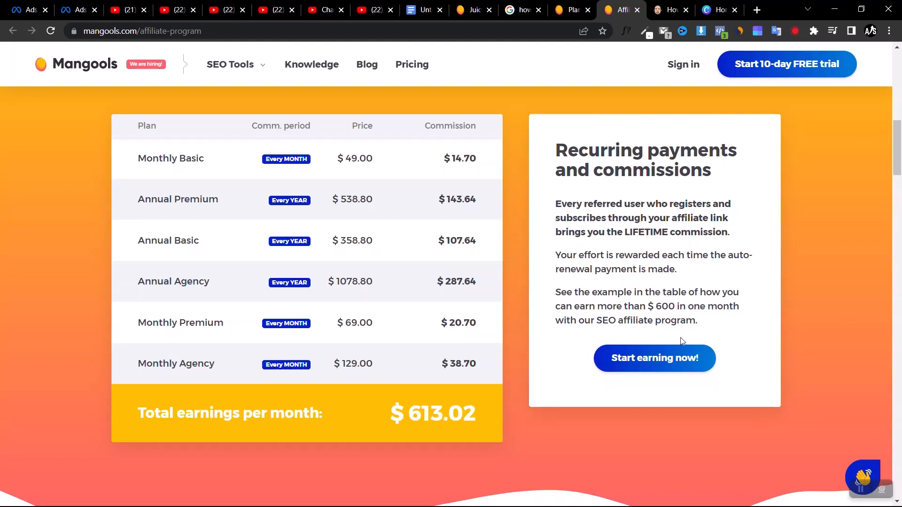
Open the Mangools account sign-up form from the affiliate page and choose YouTube as how Mangools was found
left_click(639, 362)
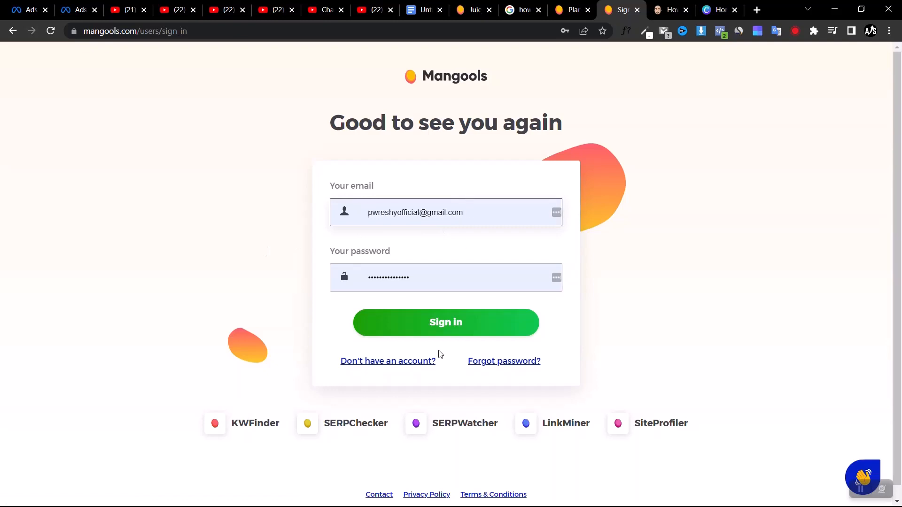
left_click(400, 362)
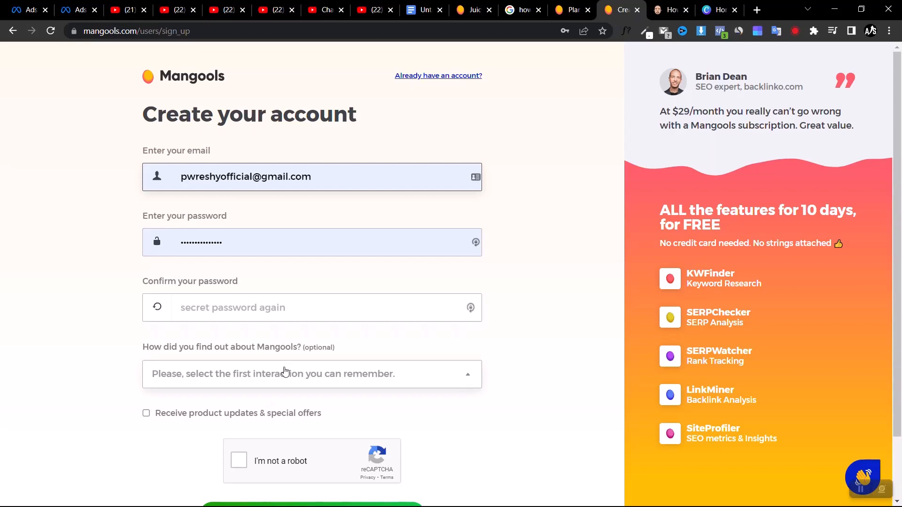
left_click(284, 373)
scroll(201, 417, "down", 3)
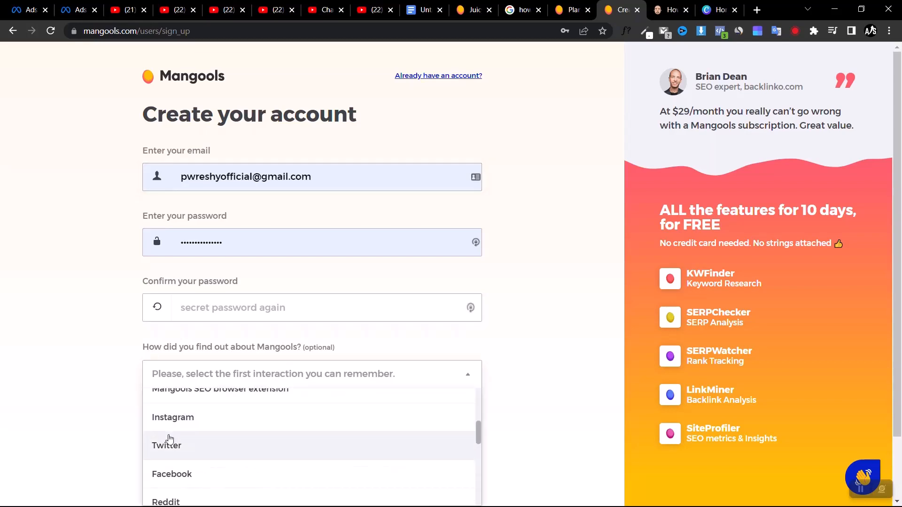
scroll(65, 416, "down", 2)
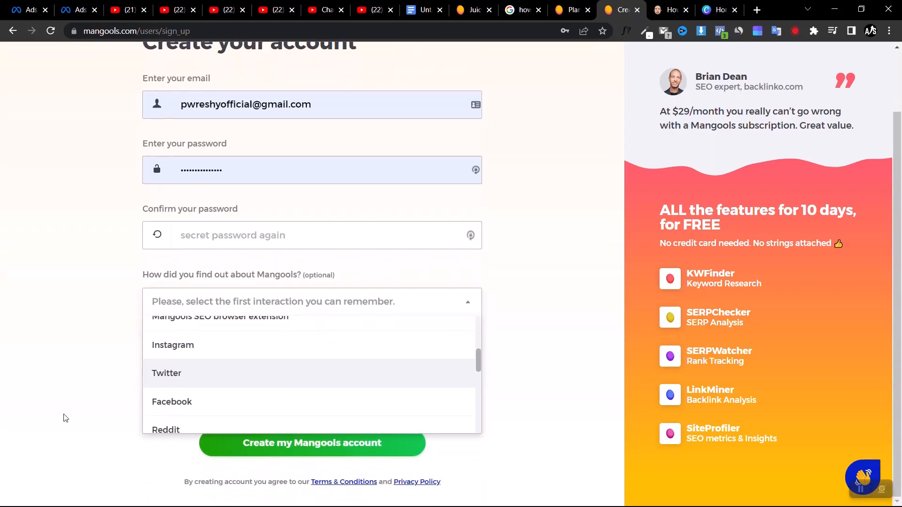
scroll(223, 345, "down", 3)
scroll(221, 346, "down", 1)
scroll(221, 346, "up", 3)
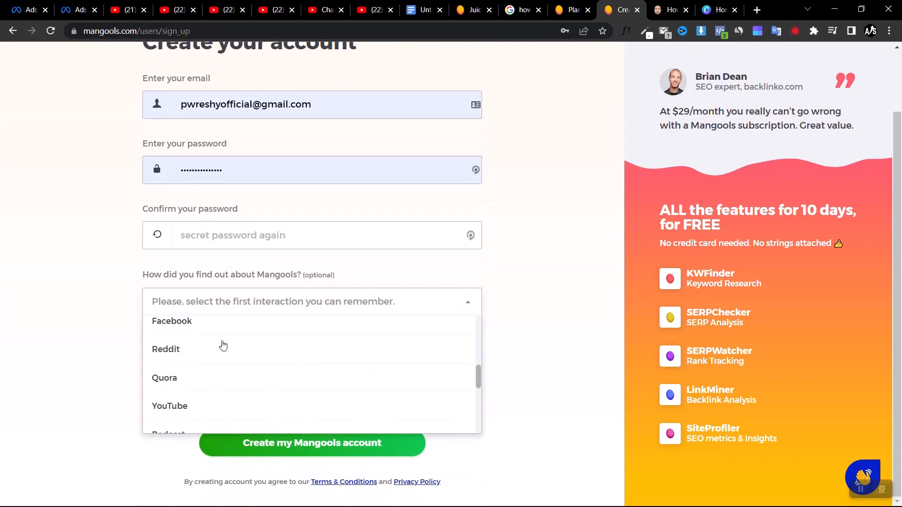
left_click(187, 408)
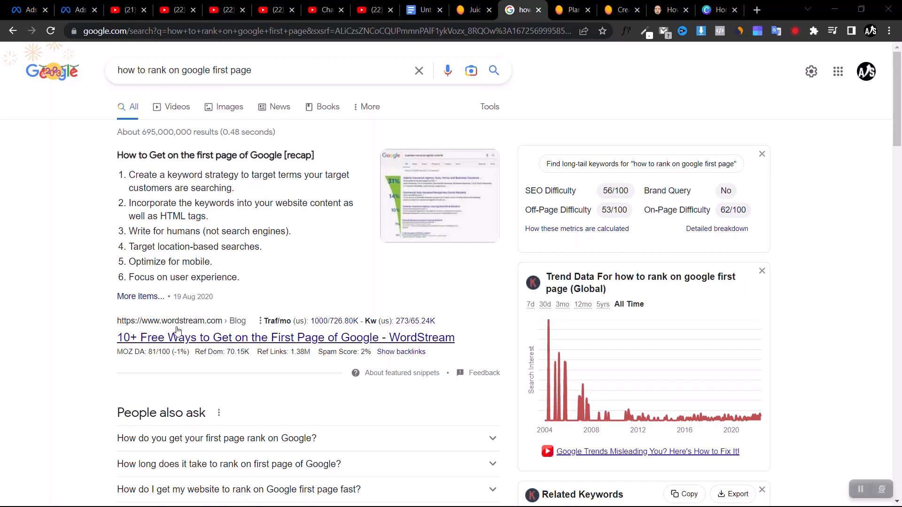
Look through the Google search results for "how to rank on google first page" for a source article
scroll(72, 325, "down", 20)
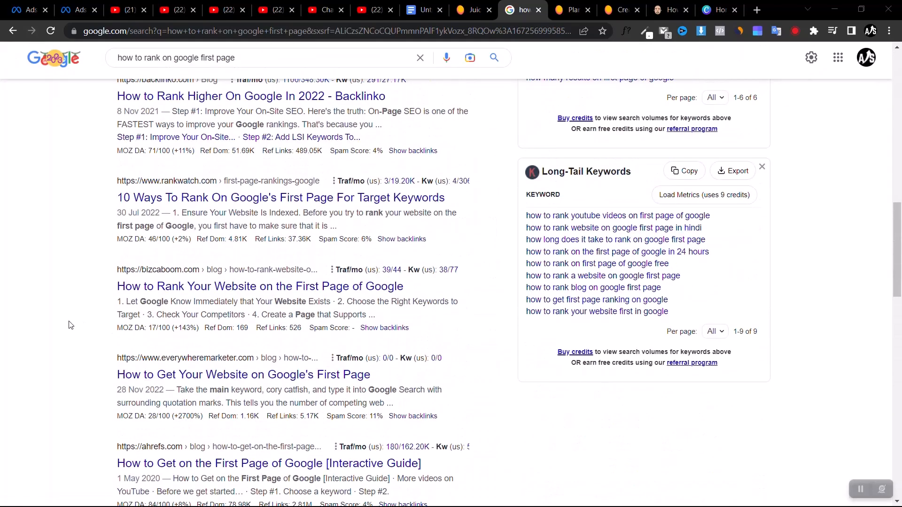
scroll(69, 322, "up", 16)
scroll(307, 260, "down", 20)
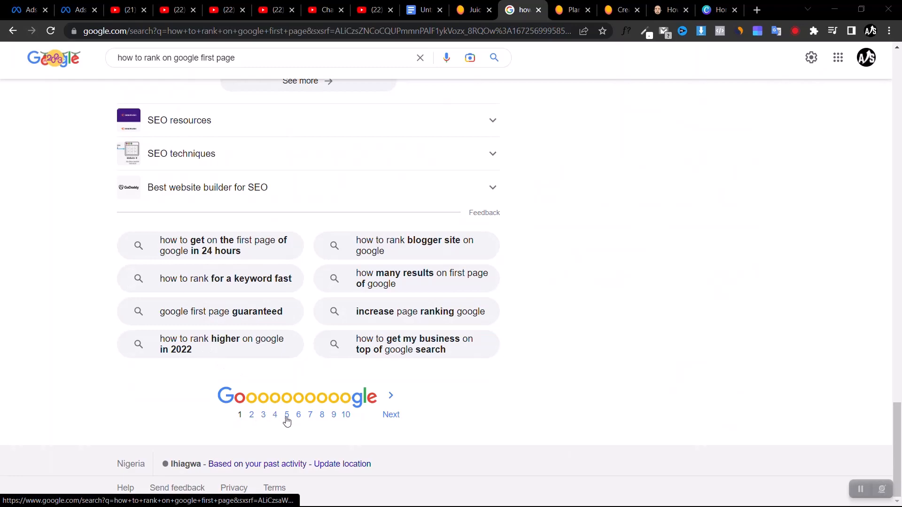
scroll(86, 246, "up", 20)
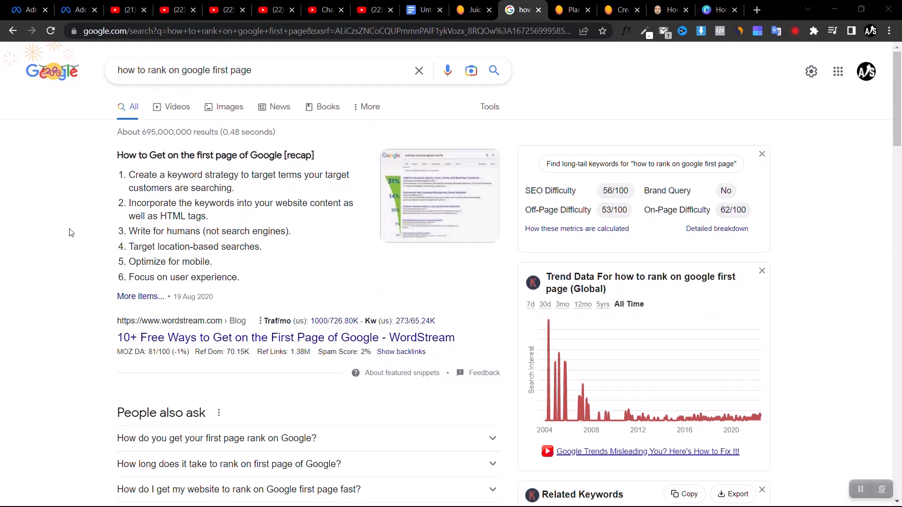
scroll(141, 240, "down", 15)
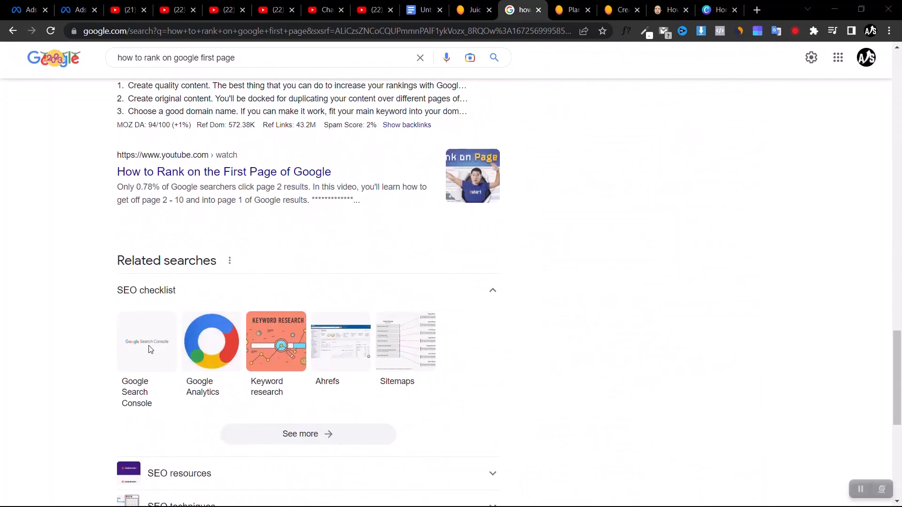
scroll(173, 243, "up", 15)
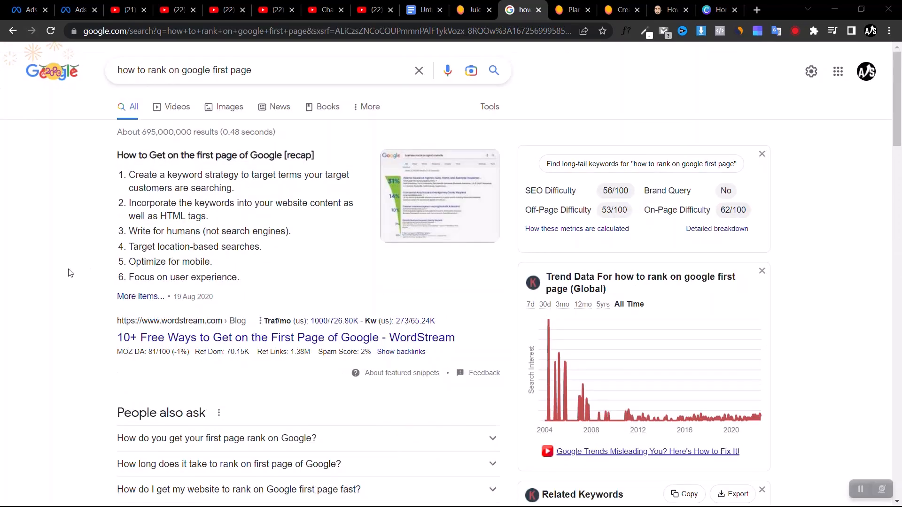
scroll(69, 273, "down", 12)
scroll(69, 273, "up", 6)
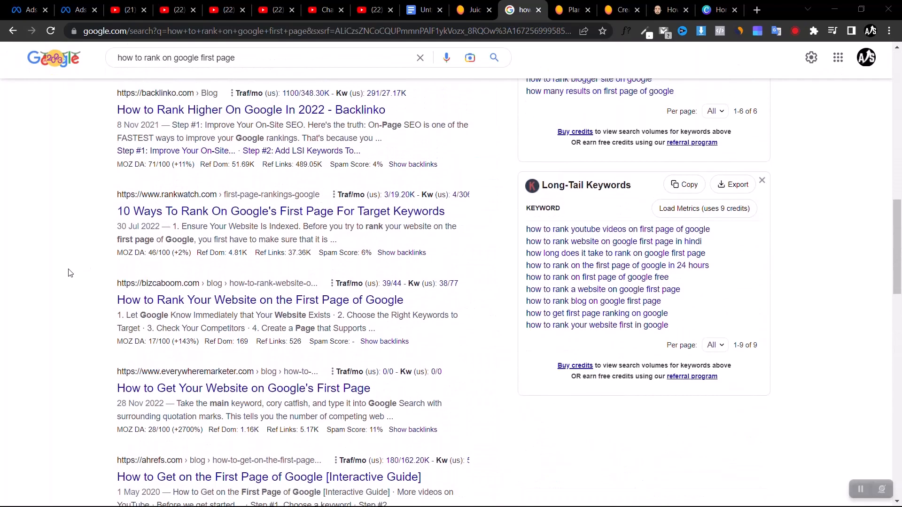
scroll(70, 273, "up", 2)
scroll(69, 273, "down", 6)
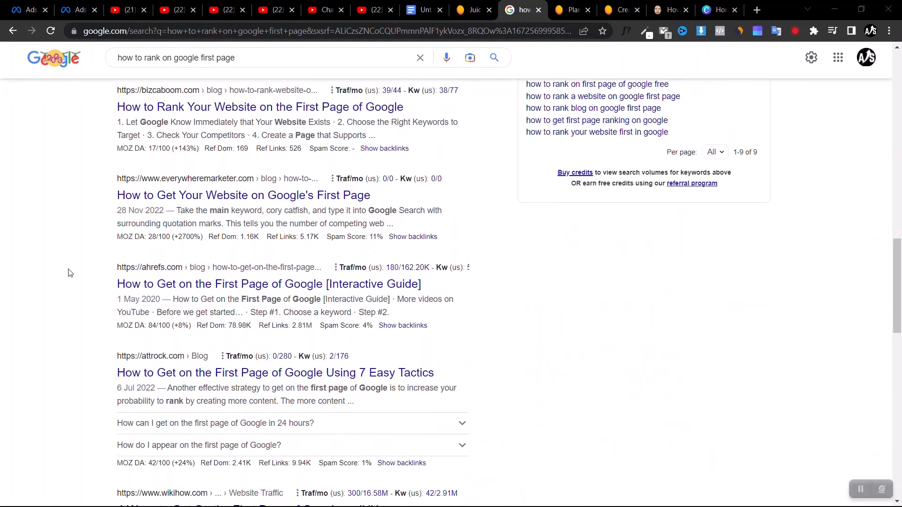
scroll(70, 273, "up", 1)
scroll(70, 273, "up", 10)
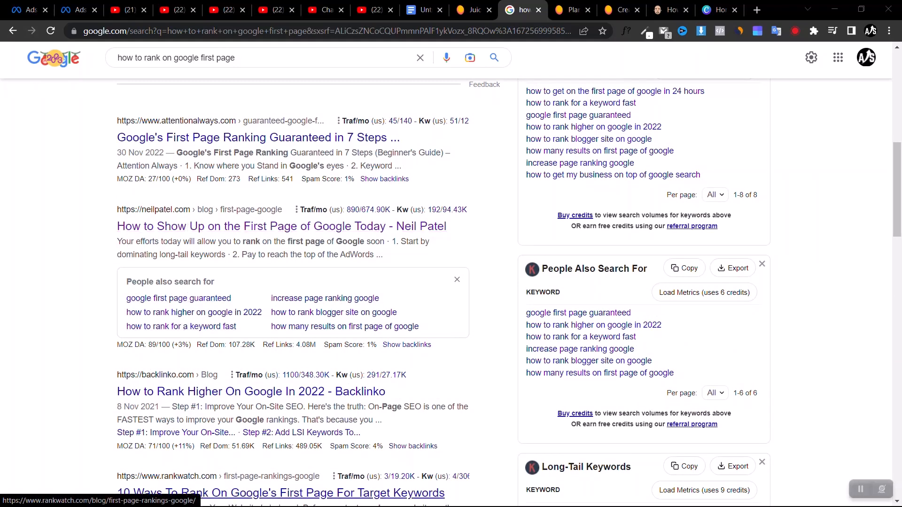
Open the neilpatel.com article on showing up on Google's first page and read through to its first tip
left_click(670, 5)
scroll(162, 133, "up", 15)
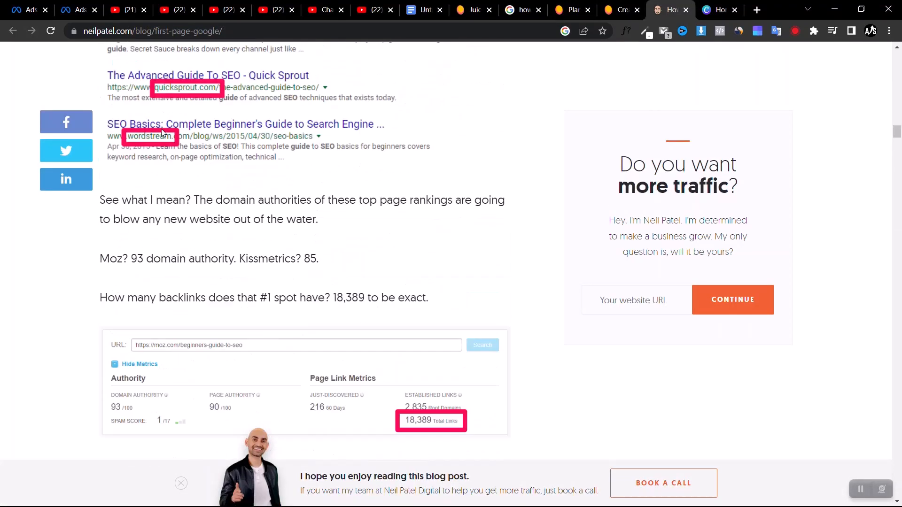
scroll(162, 132, "up", 10)
scroll(162, 132, "down", 10)
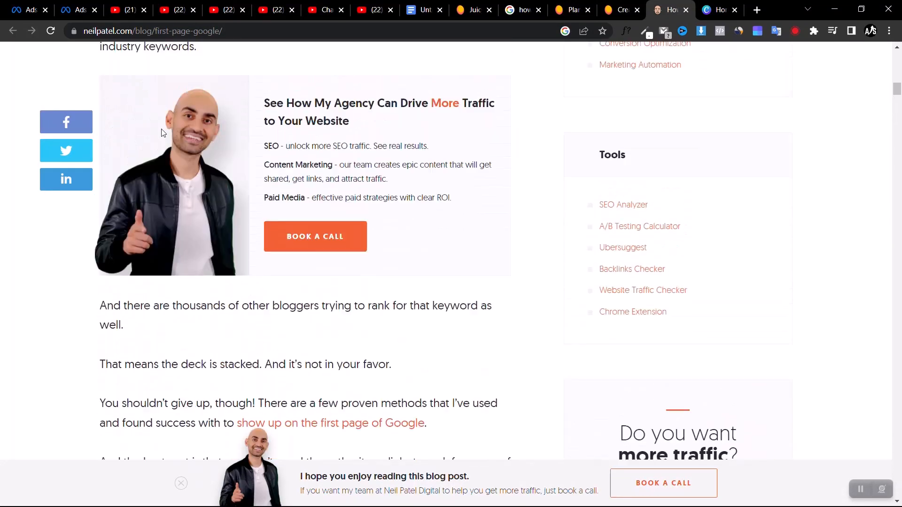
scroll(162, 133, "up", 5)
scroll(162, 133, "up", 2)
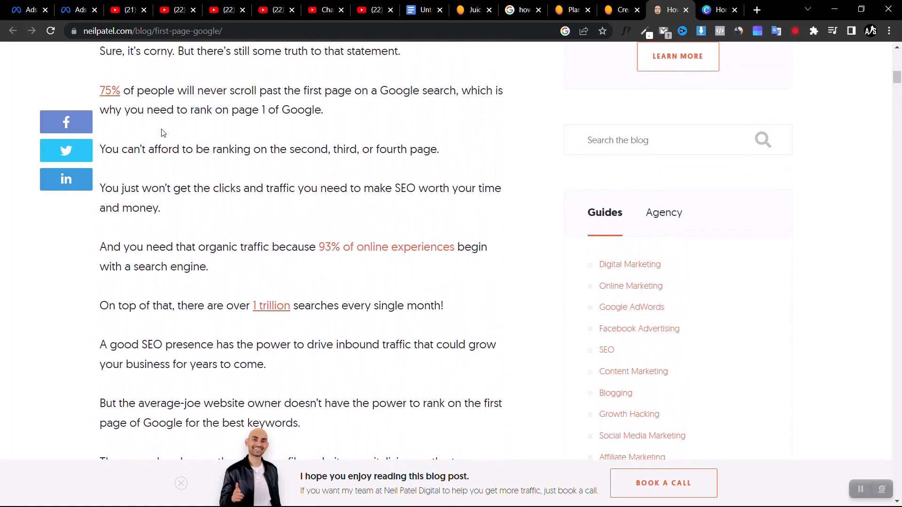
scroll(162, 133, "up", 12)
scroll(162, 133, "down", 4)
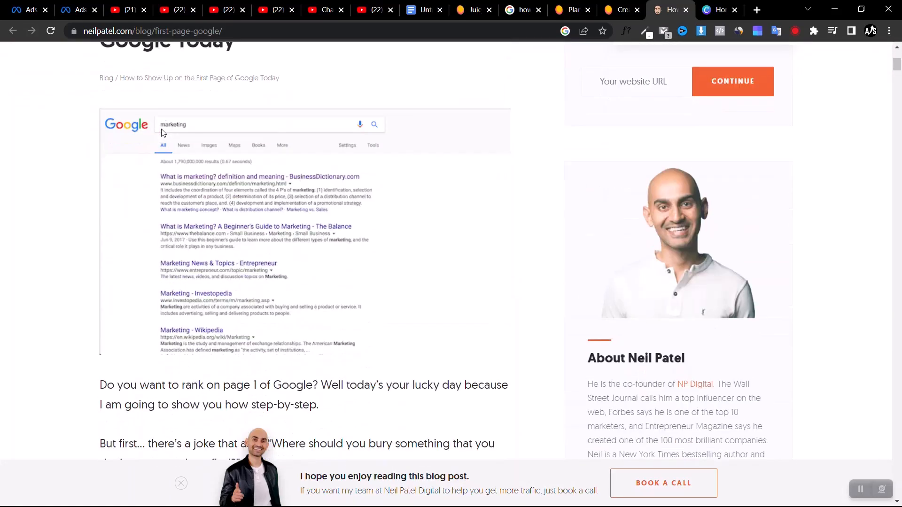
scroll(162, 133, "down", 1)
scroll(162, 132, "down", 13)
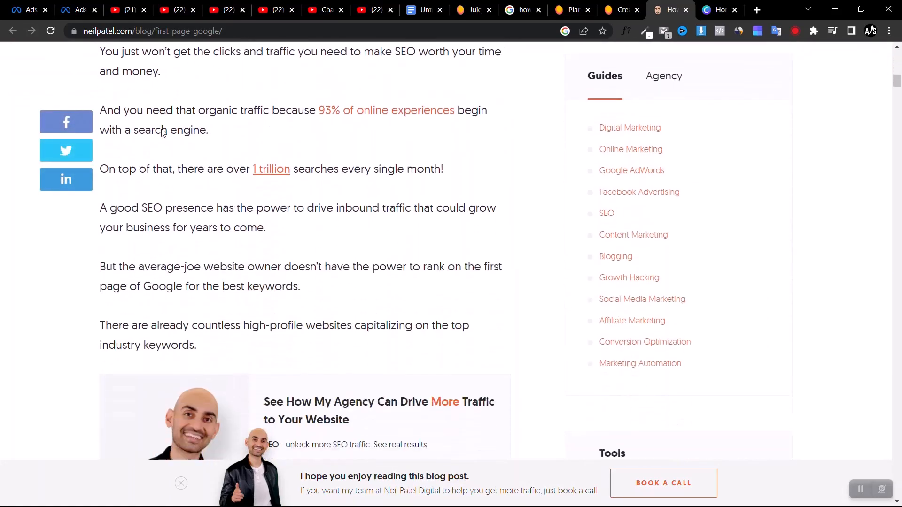
scroll(161, 130, "down", 20)
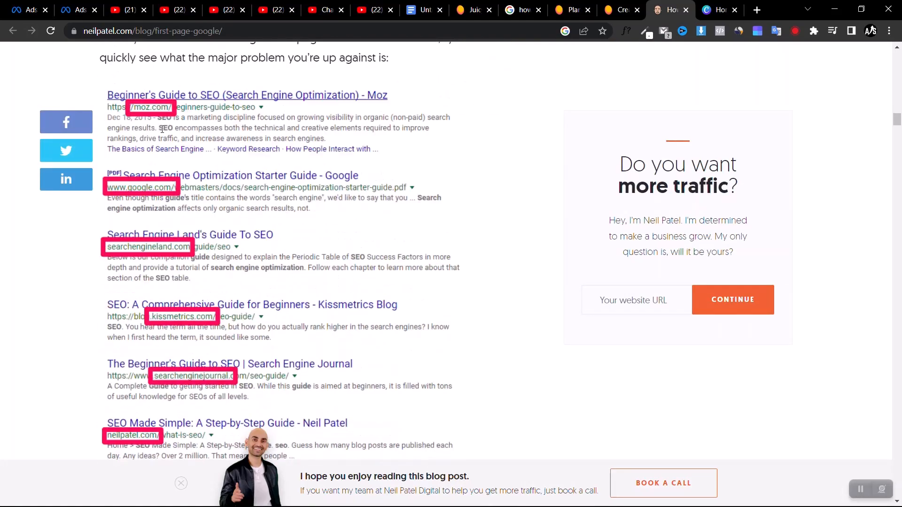
scroll(162, 129, "down", 20)
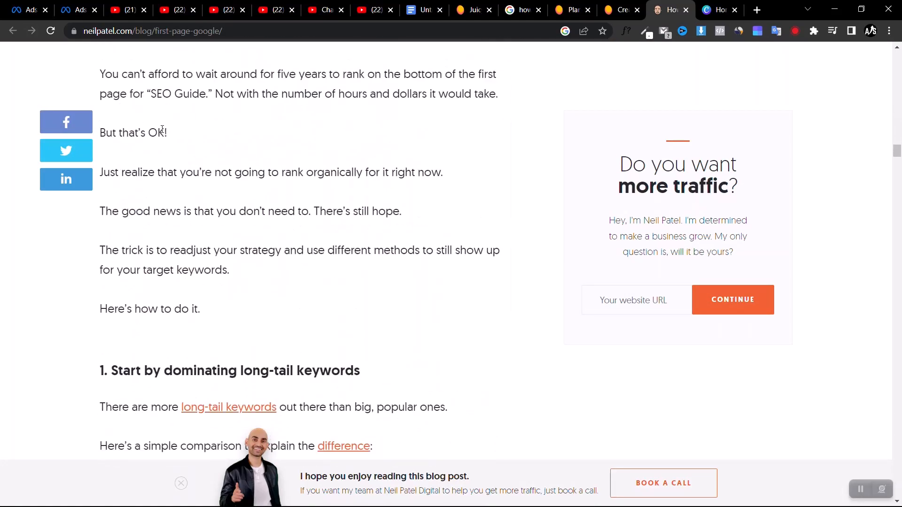
scroll(162, 130, "down", 3)
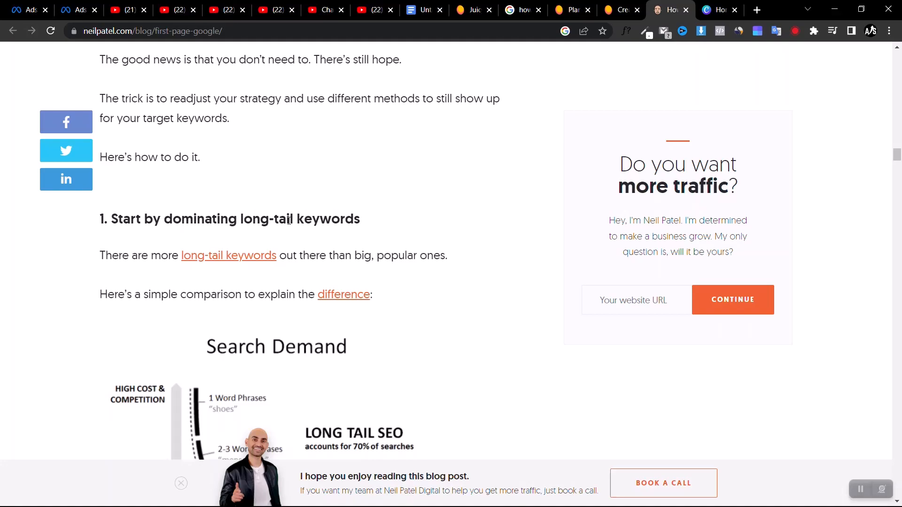
Highlight the article heading "1. Start by dominating long-tail keywords" and skim the sections that follow it
left_click_drag(369, 225, 100, 217)
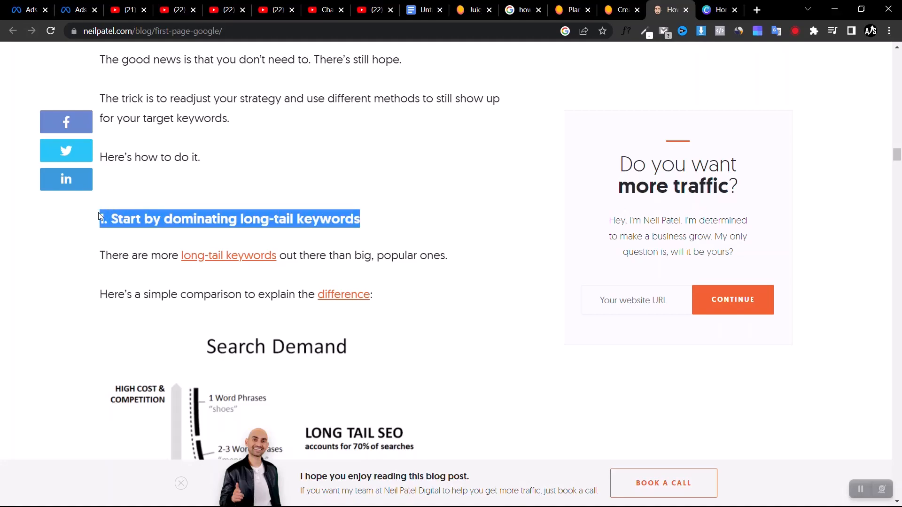
scroll(133, 312, "down", 15)
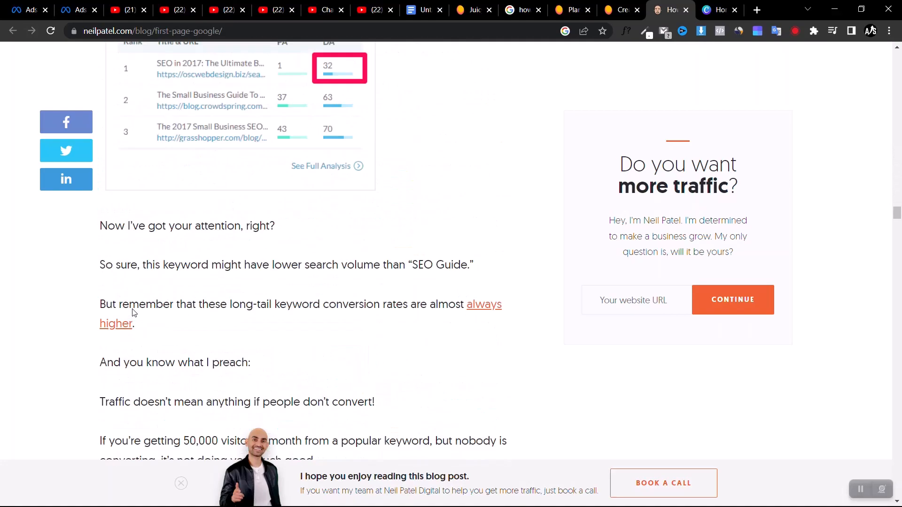
scroll(133, 312, "up", 15)
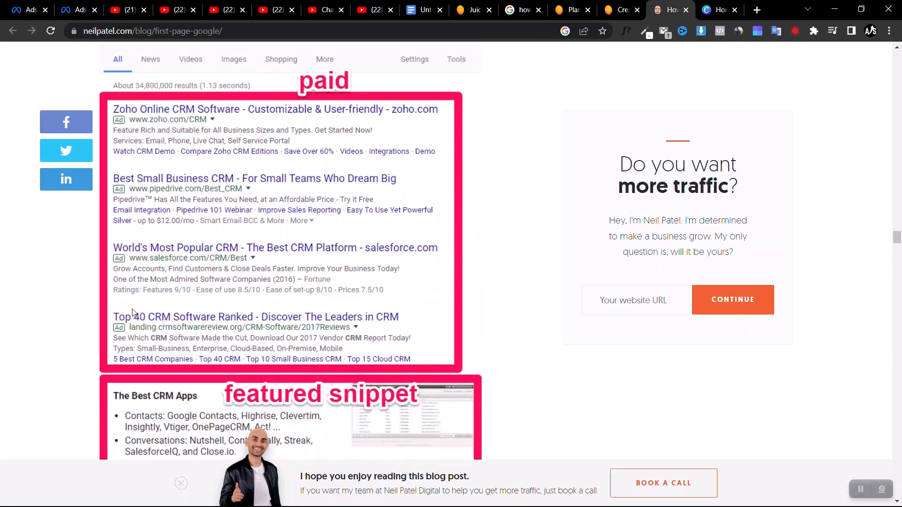
scroll(134, 313, "up", 10)
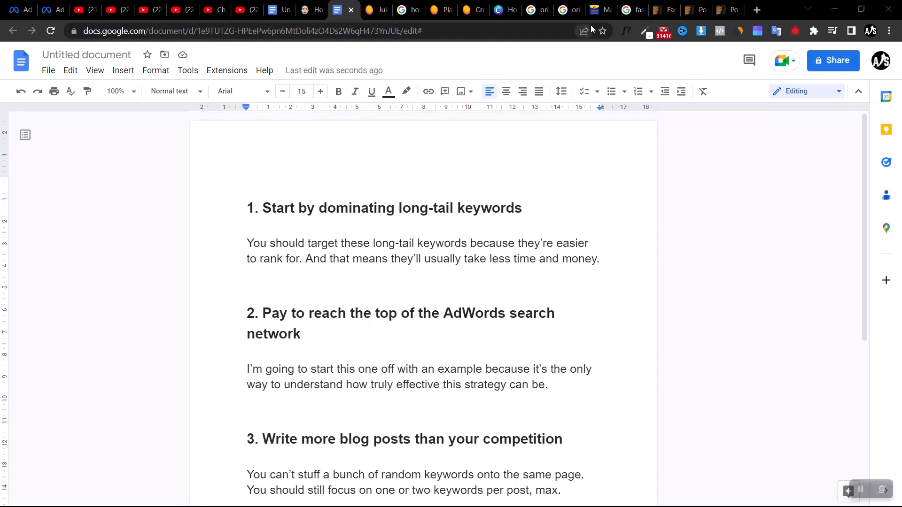
Switch to Canva and search its templates for "youtube shorts video"
left_click(498, 8)
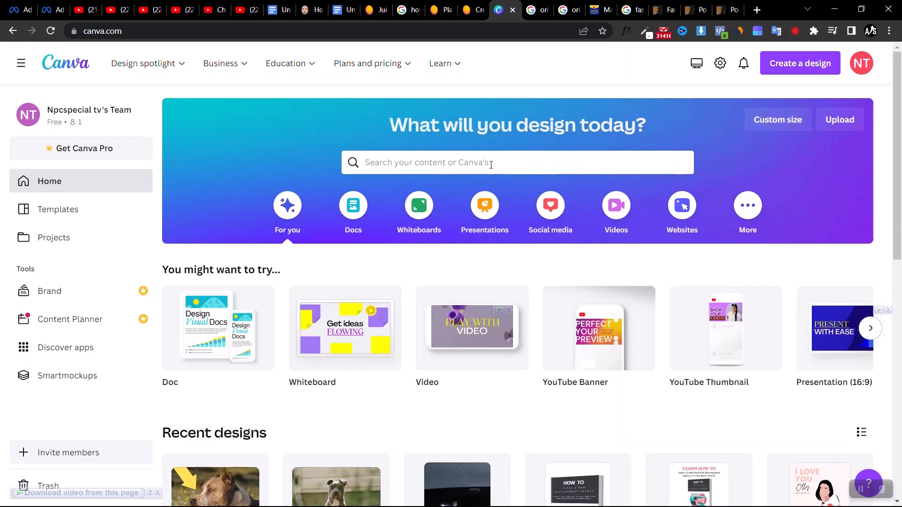
left_click(491, 164)
type("youtube shorts")
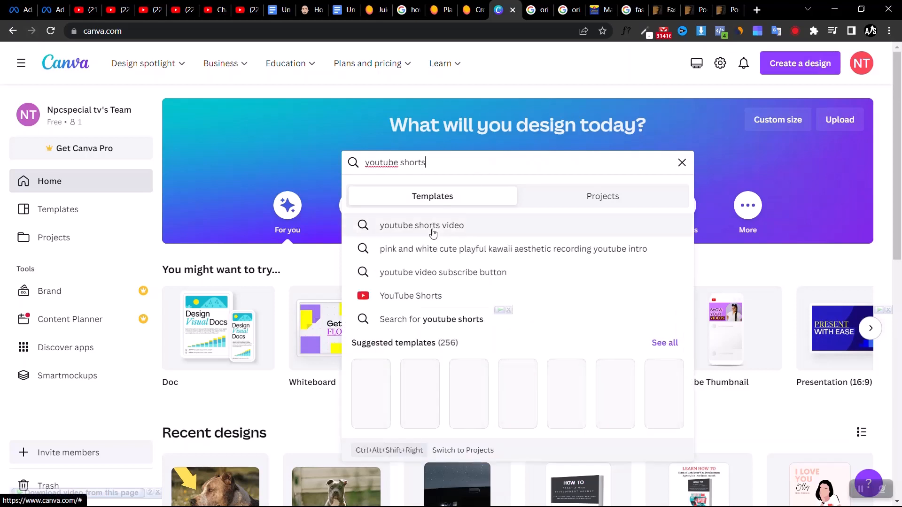
left_click(425, 226)
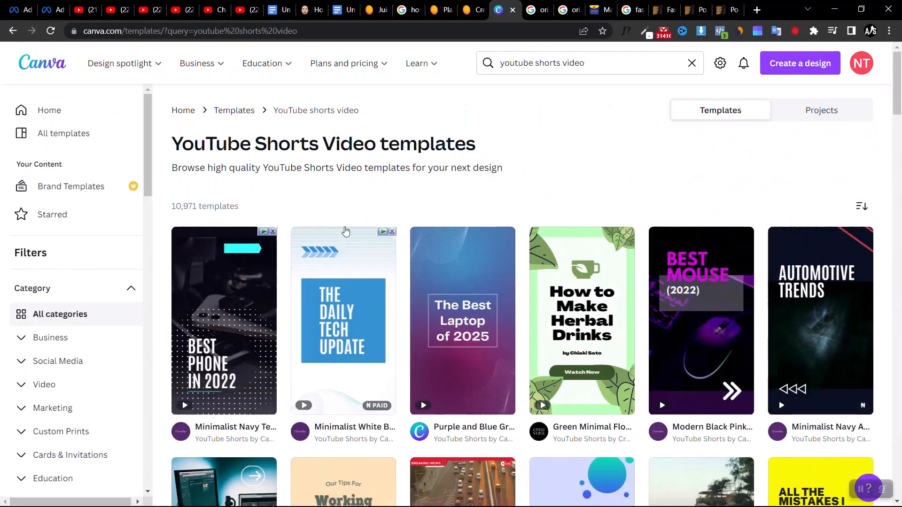
Open the Minimalist Navy Tech Phone Information Youtube Short template for customizing and browse the other YouTube Shorts templates while it loads
scroll(345, 231, "down", 8)
scroll(345, 230, "up", 7)
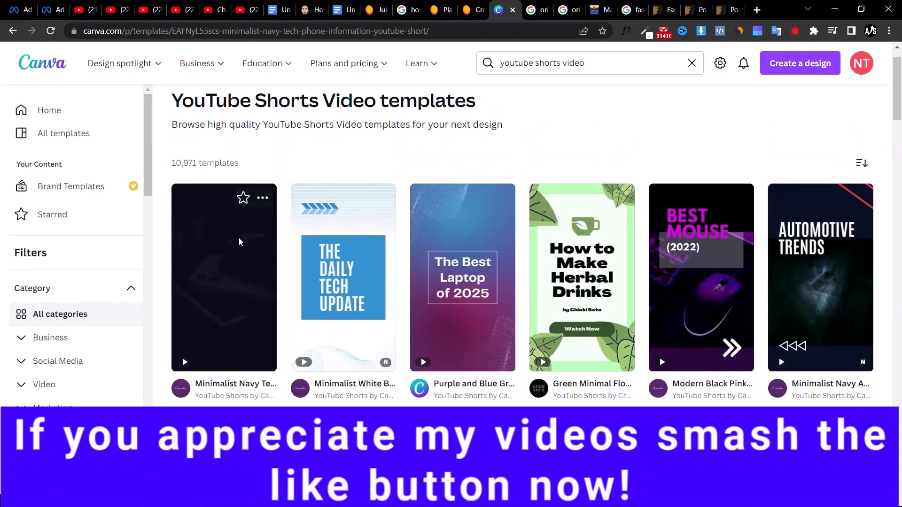
left_click(239, 242)
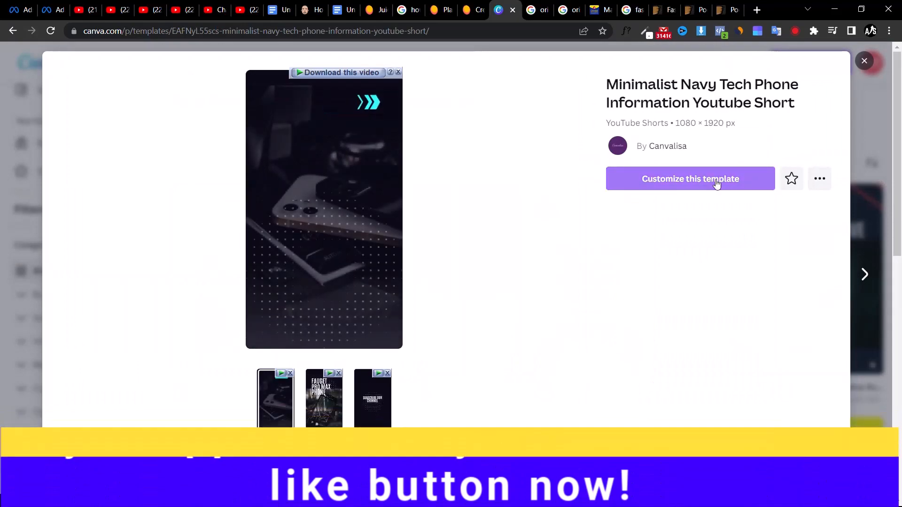
left_click(715, 179)
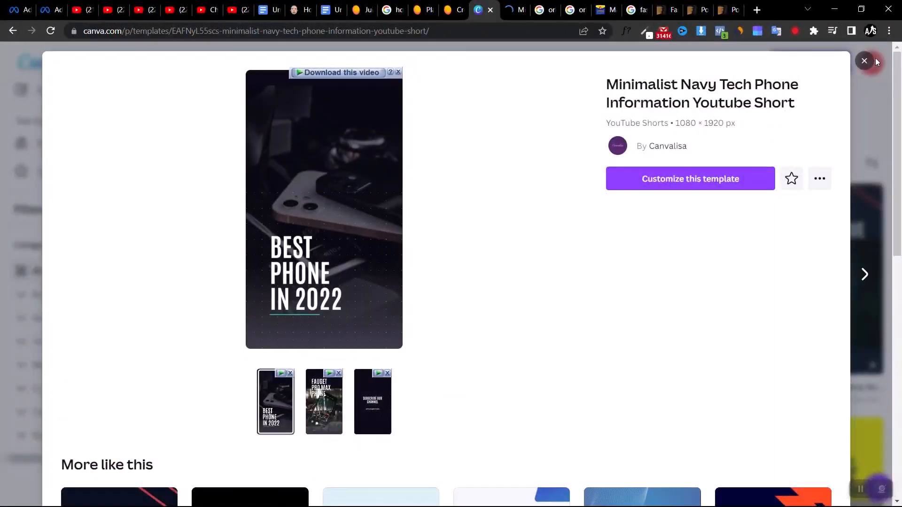
left_click(865, 67)
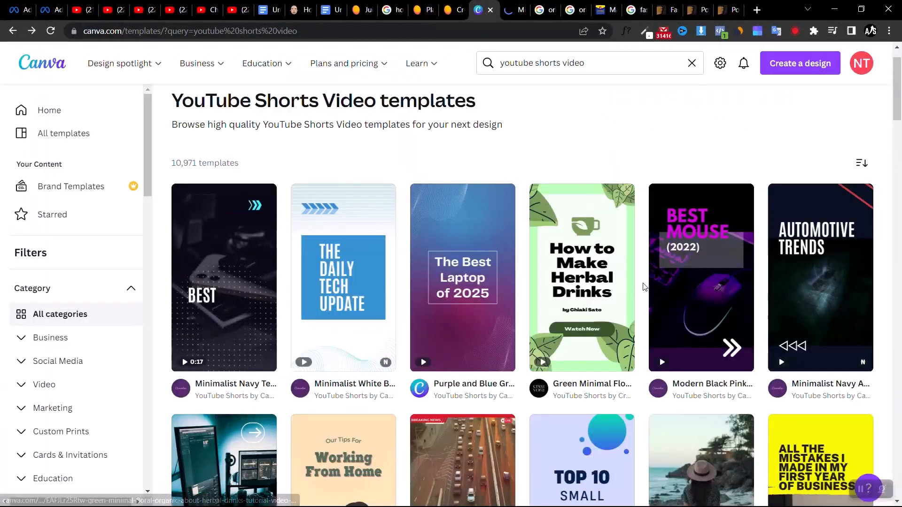
scroll(596, 318, "down", 4)
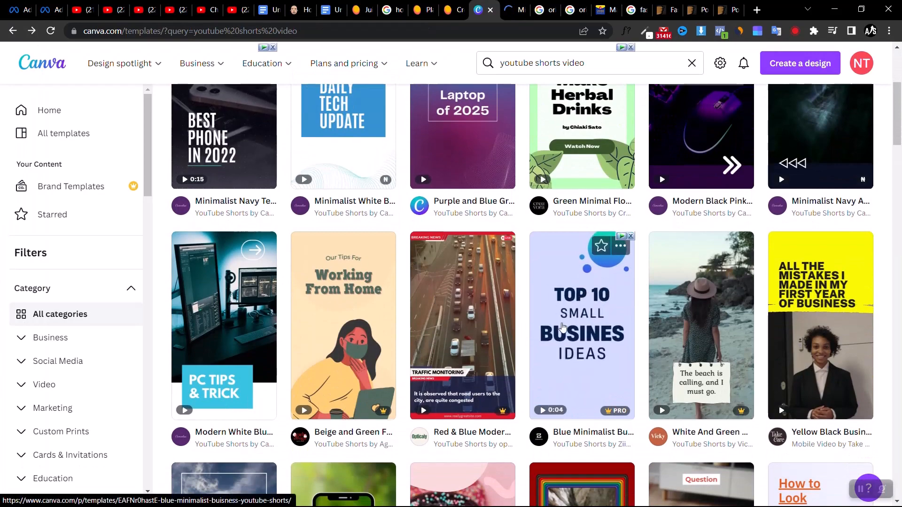
scroll(558, 342, "down", 4)
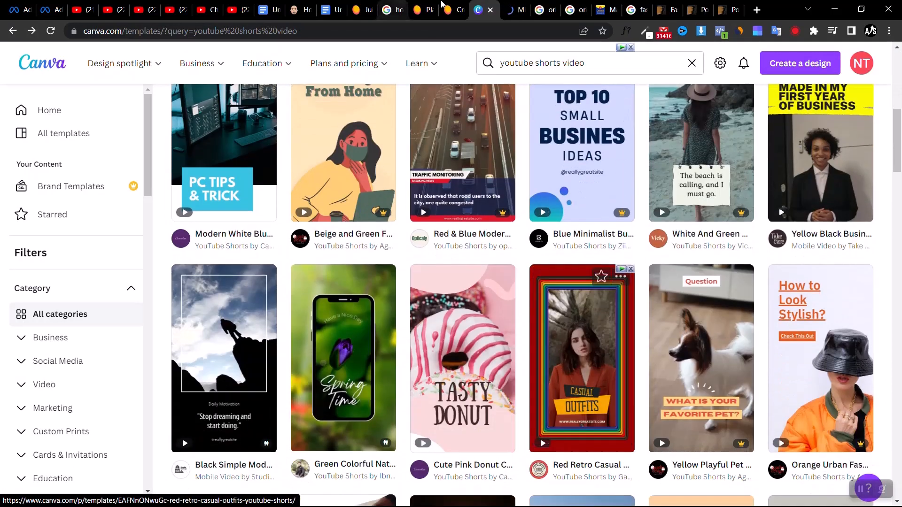
left_click(513, 7)
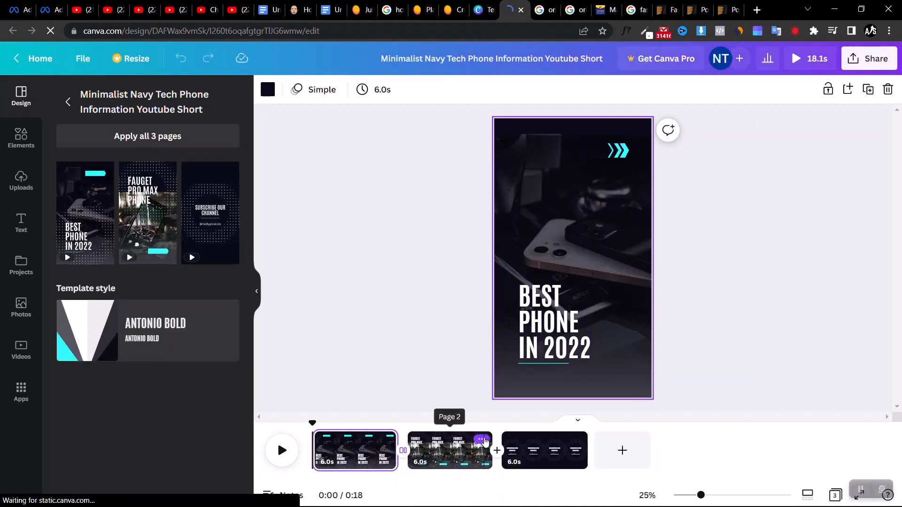
Delete all three template pages from the video so only a blank page is left
right_click(485, 440)
left_click(547, 306)
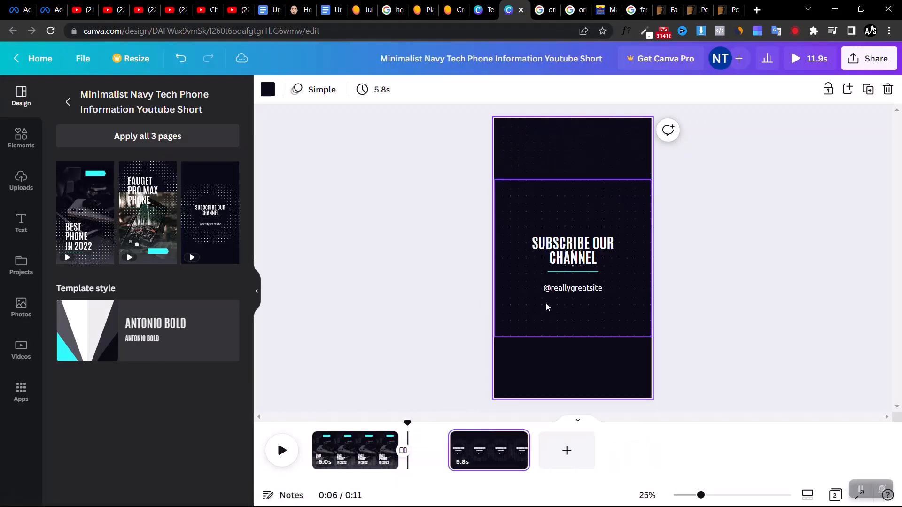
left_click_drag(484, 444, 480, 441)
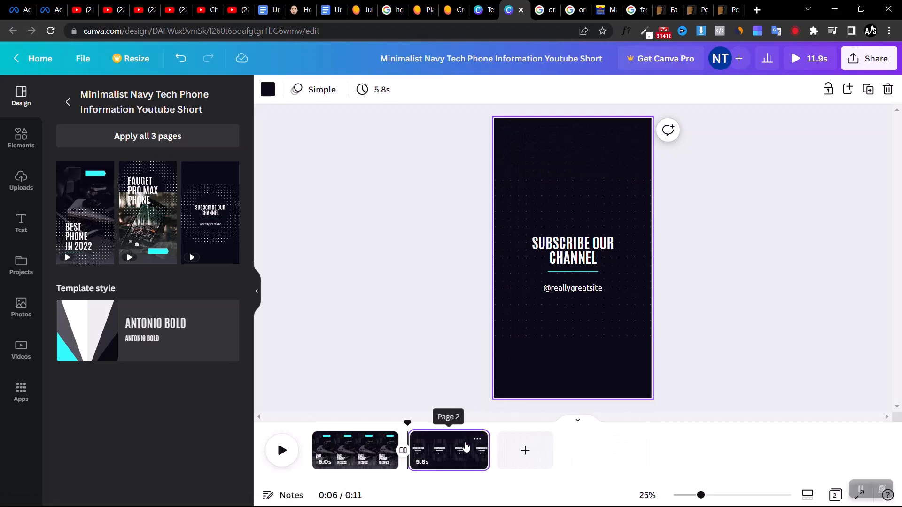
right_click(474, 448)
left_click(521, 306)
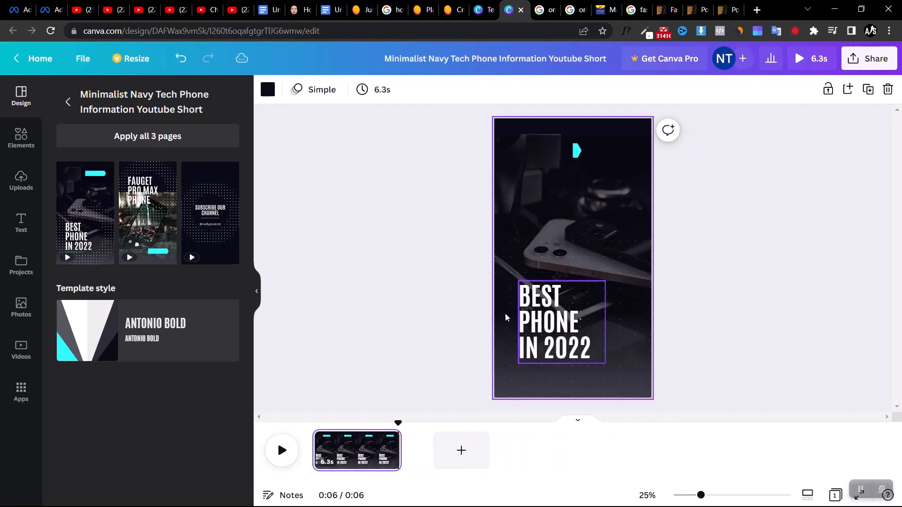
left_click(389, 441)
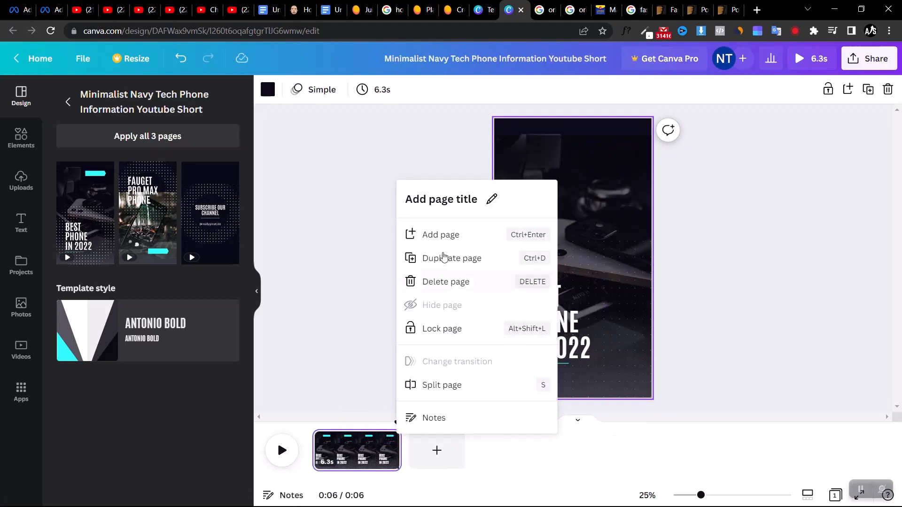
left_click(428, 283)
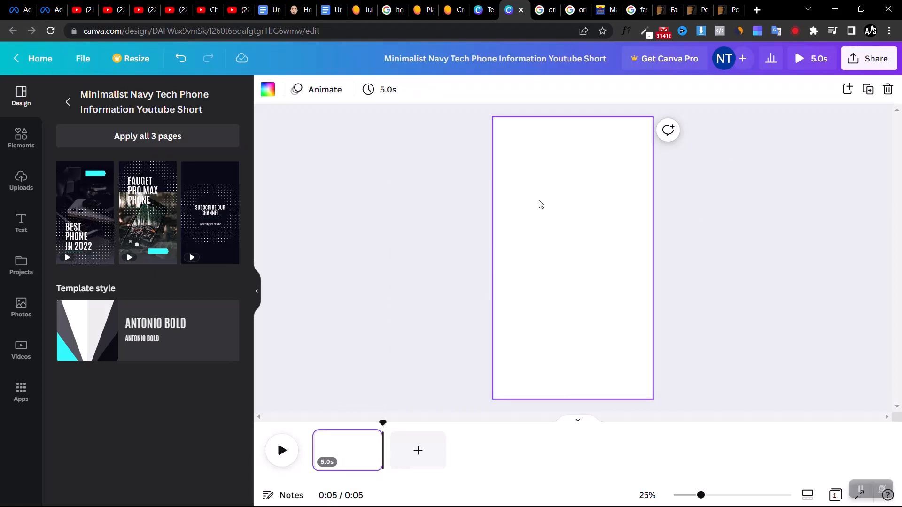
left_click(402, 325)
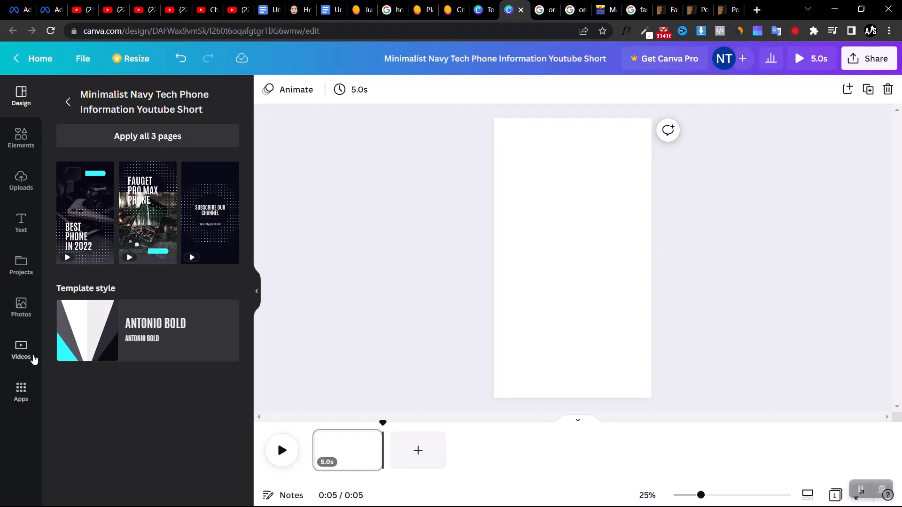
Search the stock video library for "google"
left_click(18, 384)
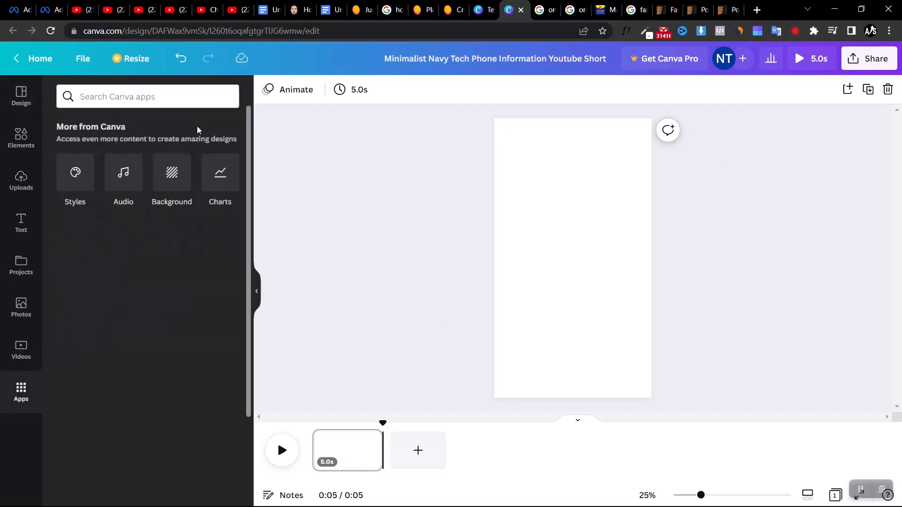
left_click(28, 342)
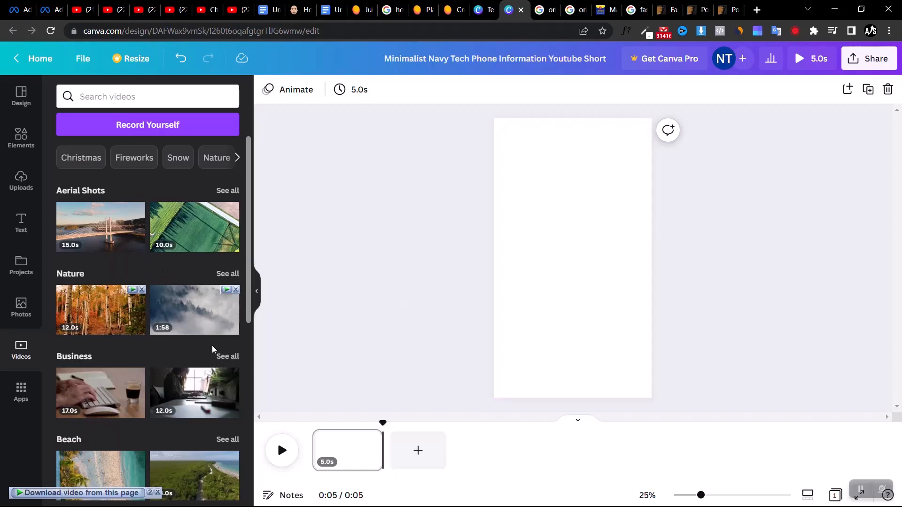
left_click(131, 102)
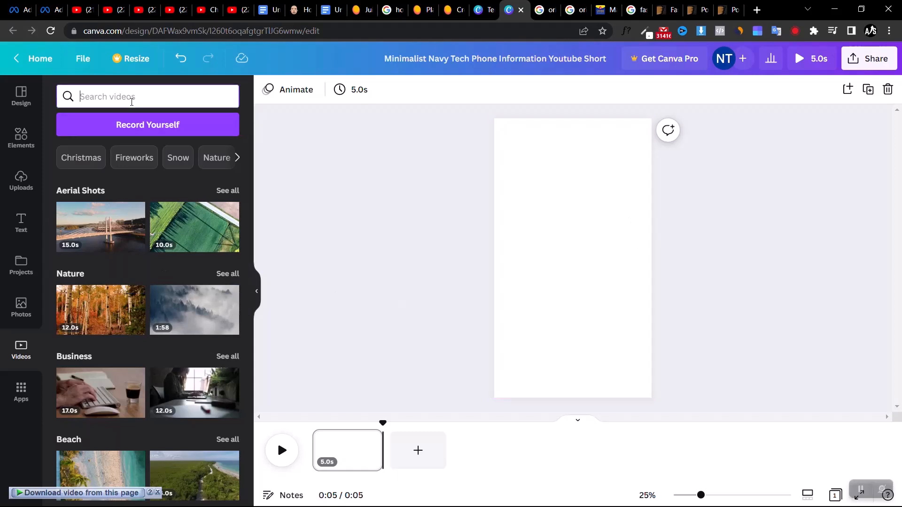
type("google")
key("Return")
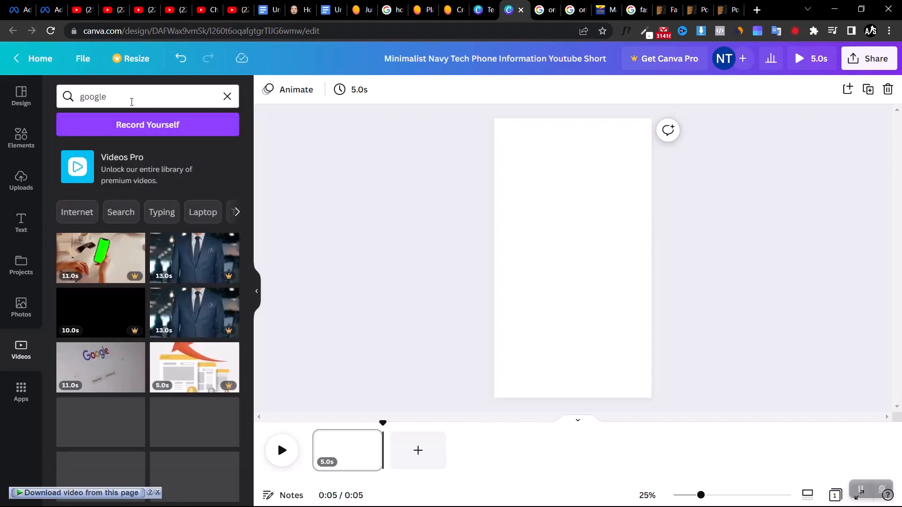
Place the 11-second Google search page clip on the blank page, enlarge it to fill the frame and centre the Google logo
left_click_drag(99, 351, 559, 152)
left_click_drag(627, 194, 851, 486)
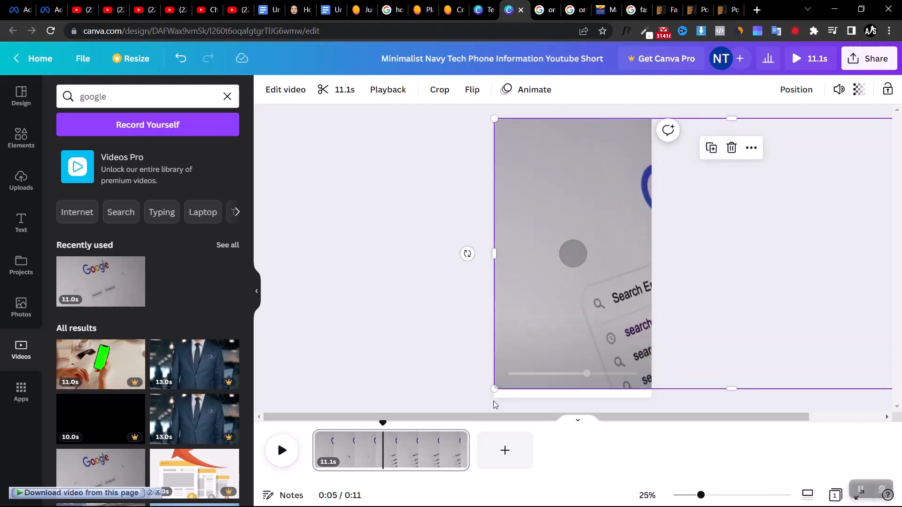
left_click_drag(496, 393, 471, 415)
left_click_drag(759, 213, 642, 223)
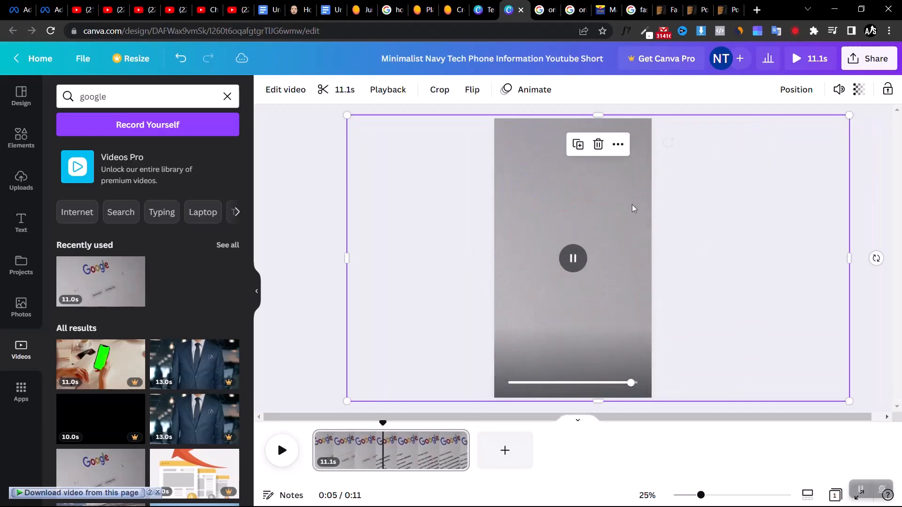
left_click(323, 185)
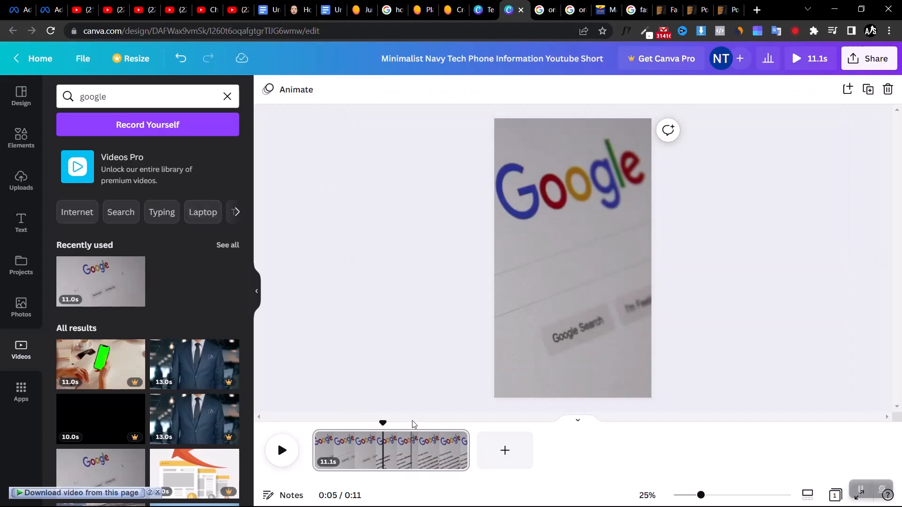
Split the Google clip at 2.0 s and delete the part after the split
left_click_drag(382, 424, 326, 438)
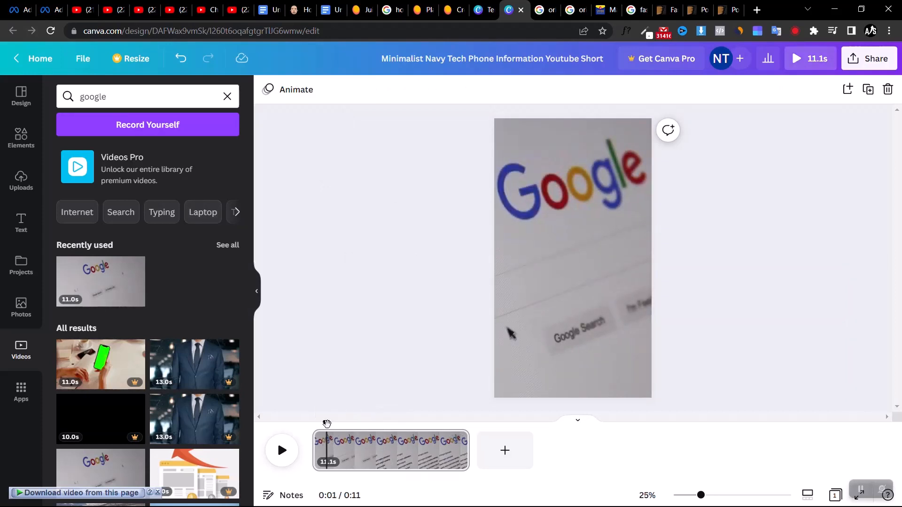
left_click_drag(327, 424, 342, 424)
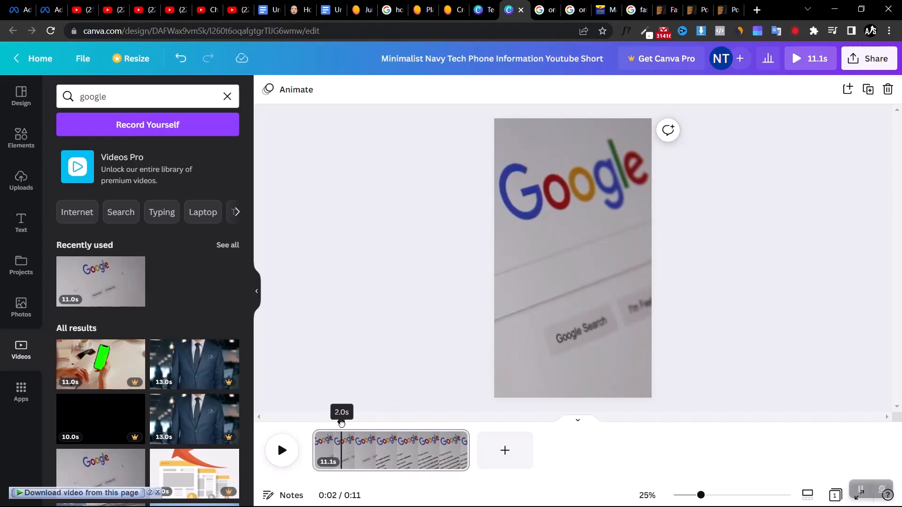
right_click(341, 451)
left_click(375, 403)
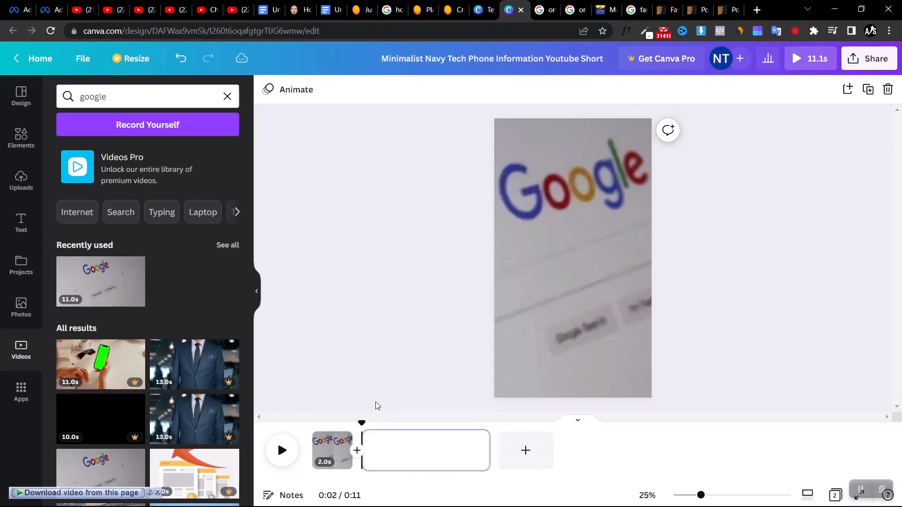
left_click(479, 439)
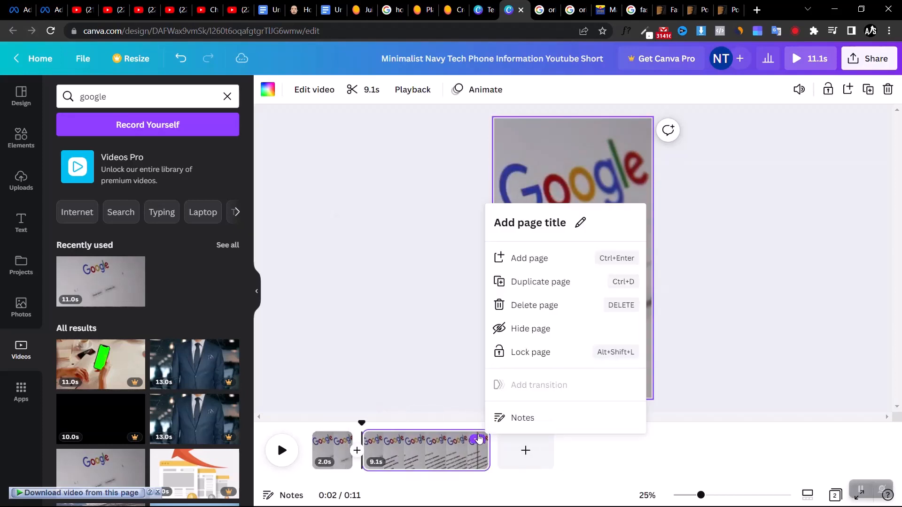
left_click(547, 306)
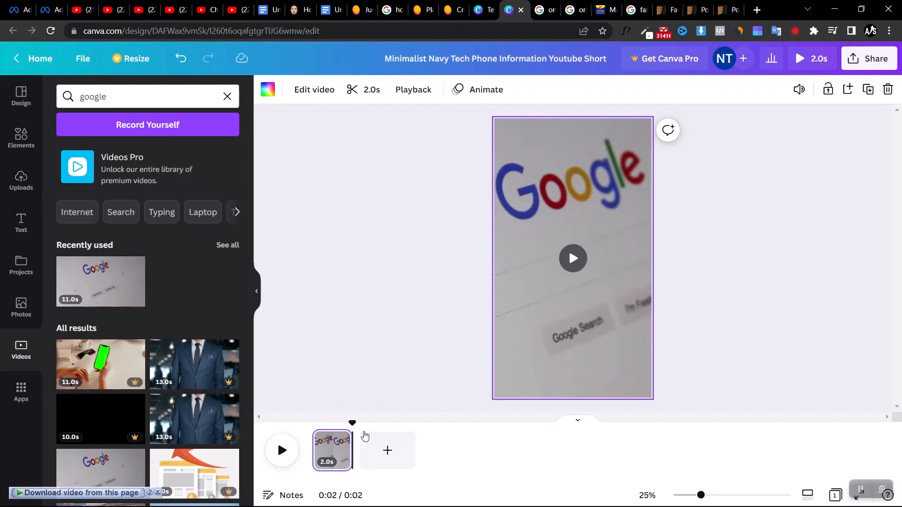
Add a second page to the video, then consult the SEO tips in the Google Docs document, placing its tab beside the Canva editor
left_click(384, 452)
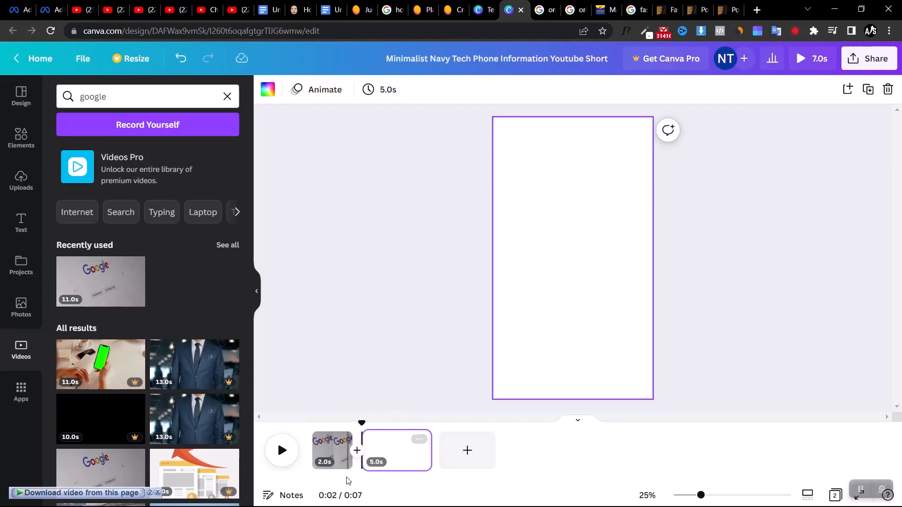
left_click(330, 8)
left_click_drag(331, 7, 513, 7)
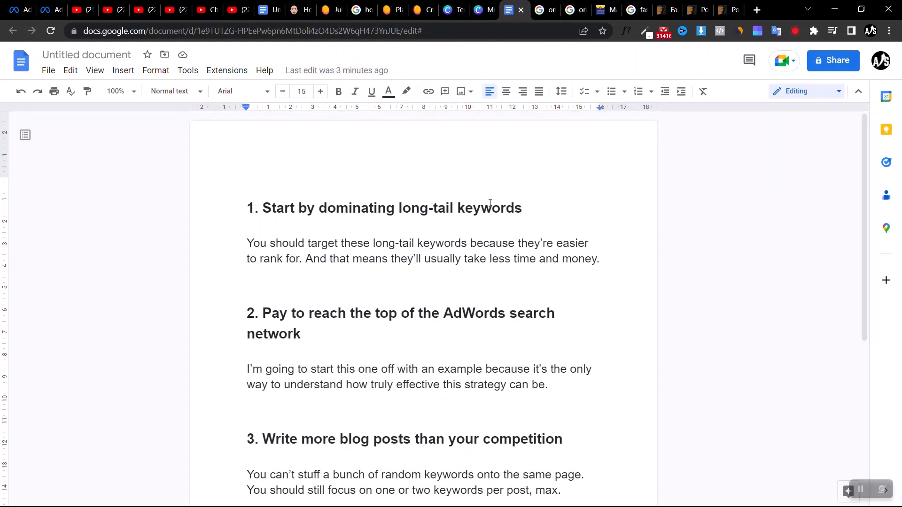
left_click(484, 9)
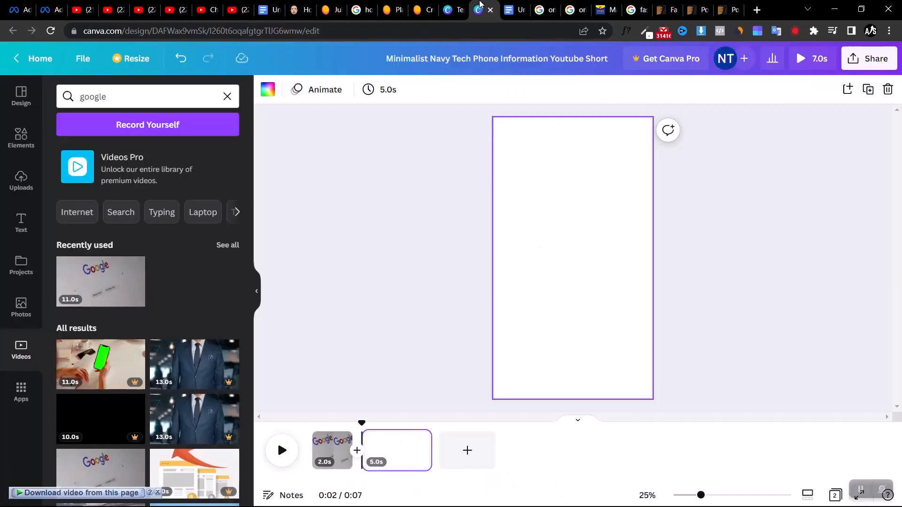
Search the stock video library for "keyboard"
left_click(158, 108)
type("keyword")
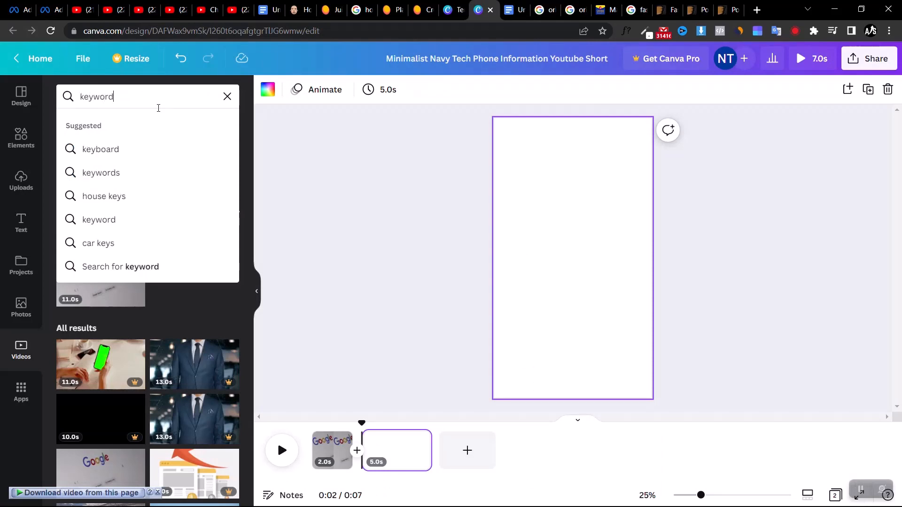
key("BackSpace")
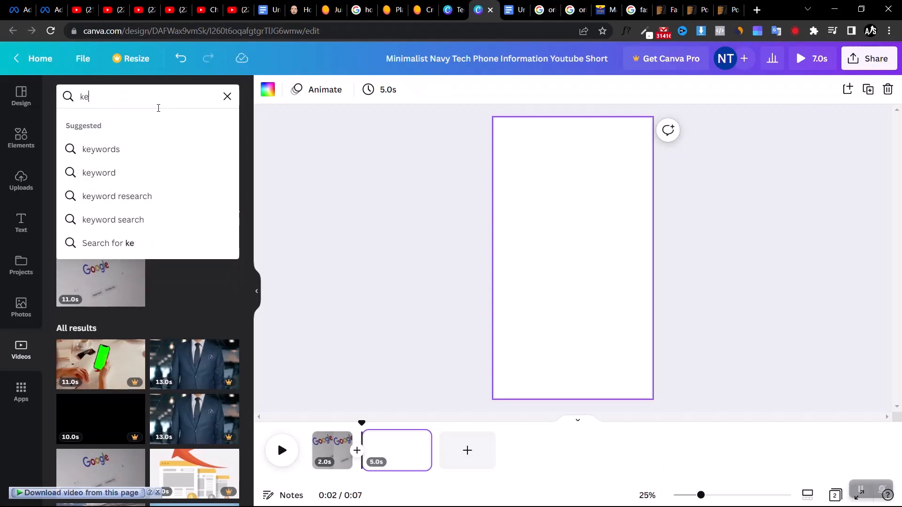
key("BackSpace")
key("BackSpace")
type("key")
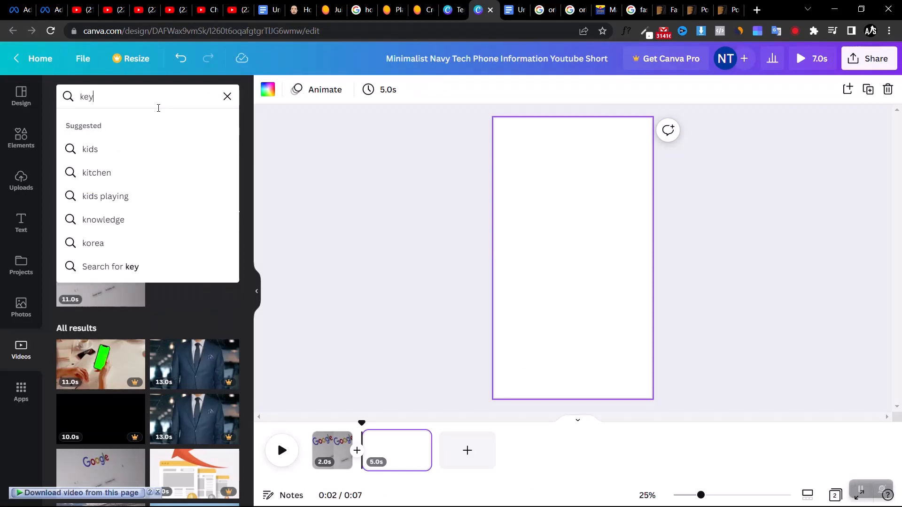
type("board")
key("Return")
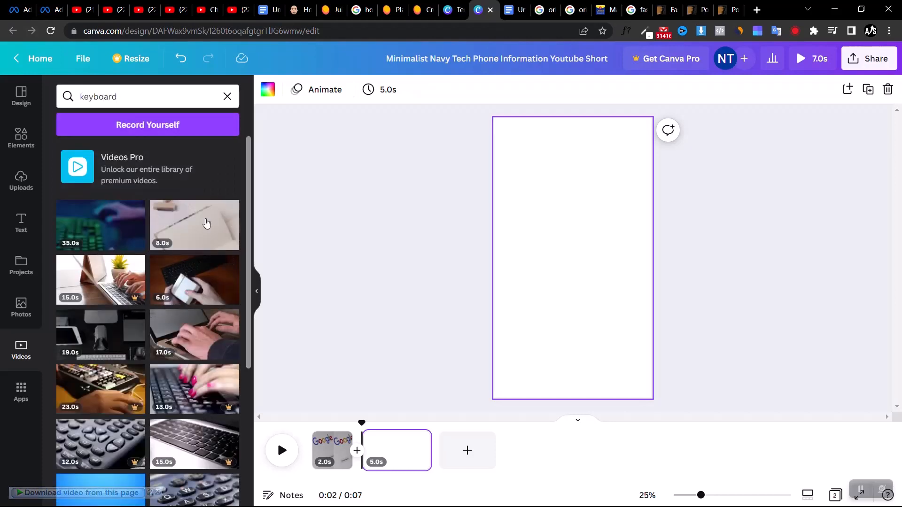
Place the 19-second clip of a hand typing on a keyboard on the blank page, enlarge it to fill the frame and bring the hand into view
scroll(154, 413, "down", 6)
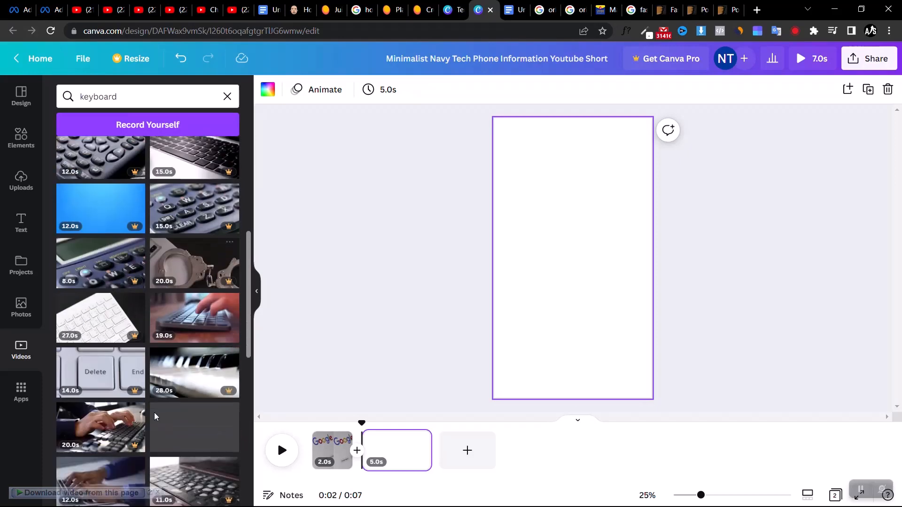
left_click_drag(193, 294, 579, 145)
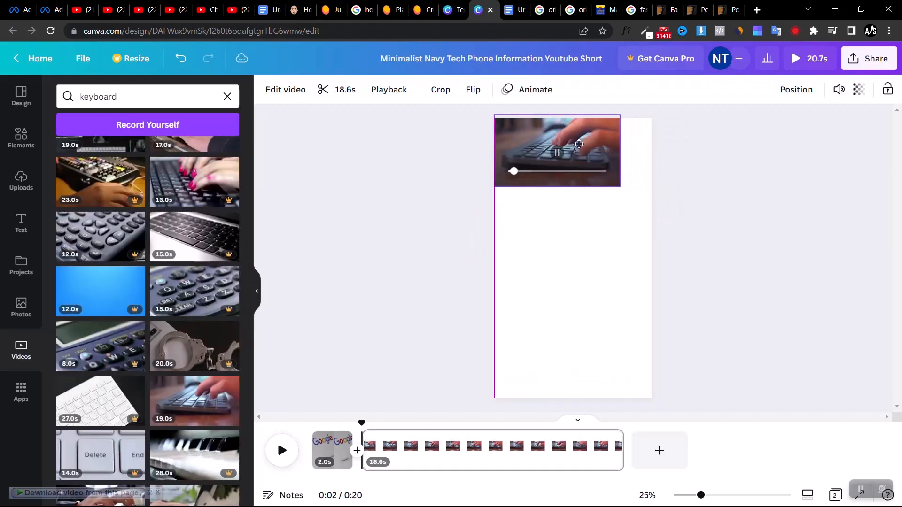
left_click_drag(620, 187, 899, 501)
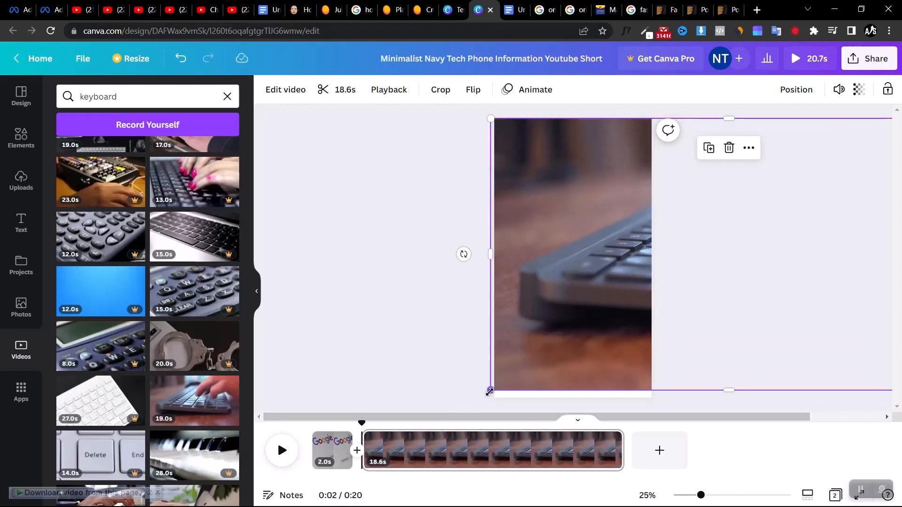
left_click_drag(490, 392, 378, 455)
left_click_drag(769, 248, 658, 245)
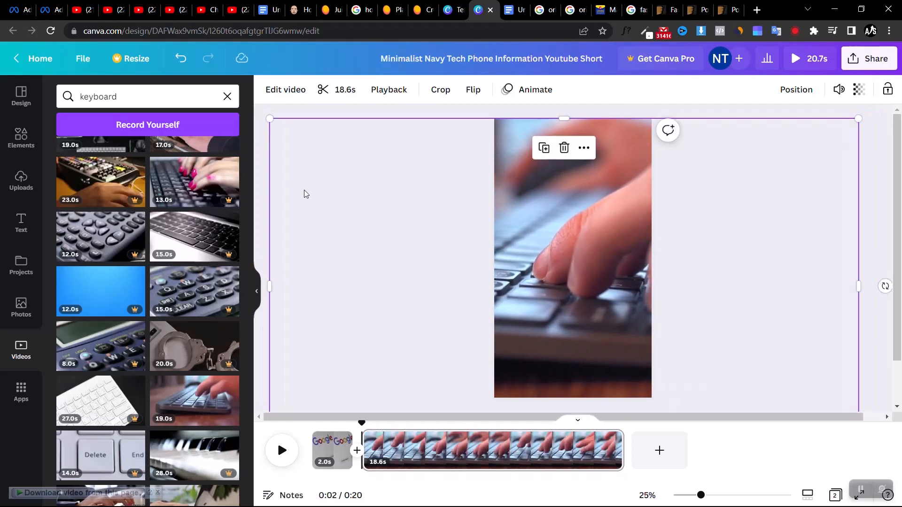
left_click(261, 191)
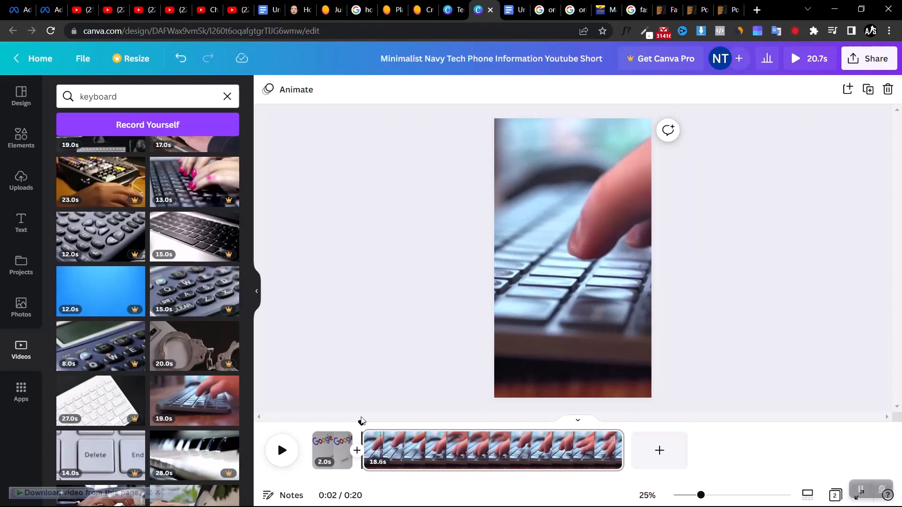
left_click_drag(362, 424, 376, 439)
right_click(376, 441)
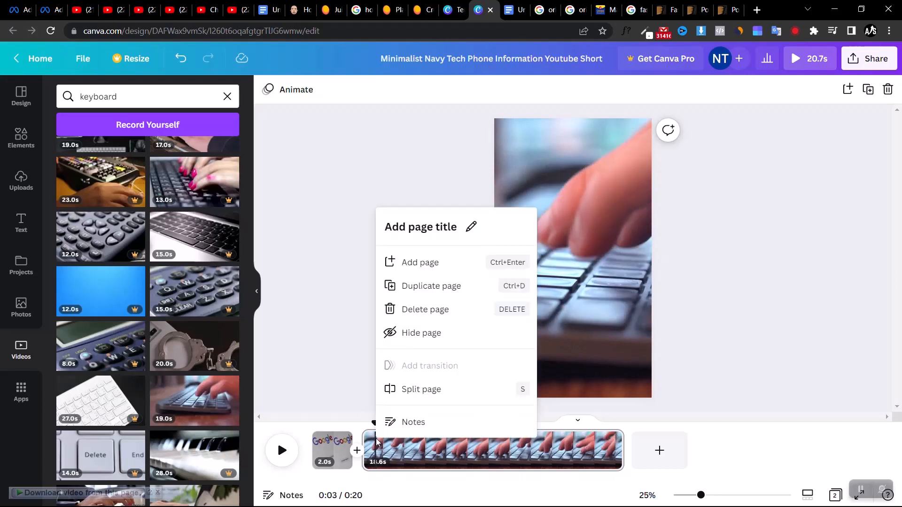
left_click(298, 363)
left_click_drag(374, 423, 388, 424)
right_click(388, 439)
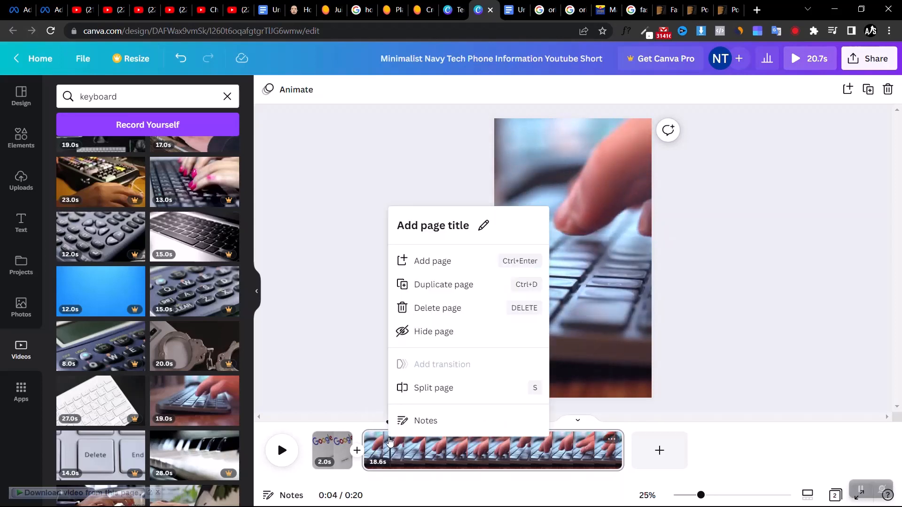
left_click(462, 313)
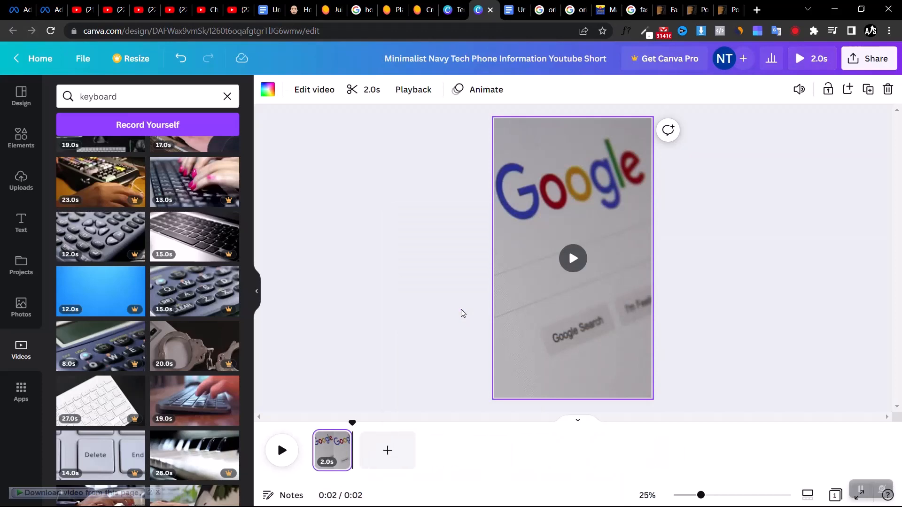
left_click(181, 58)
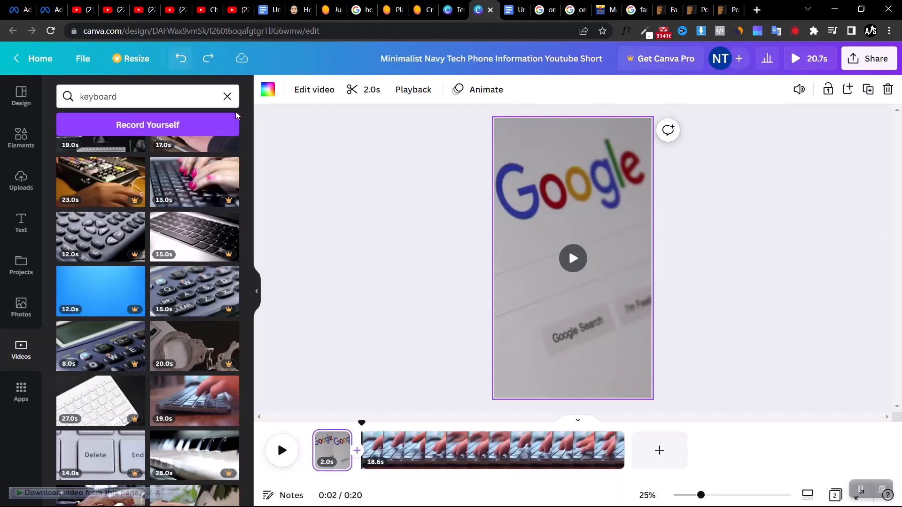
Split the keyboard clip at the 4.0 s mark of the timeline and delete the part after the split
left_click_drag(361, 422, 393, 431)
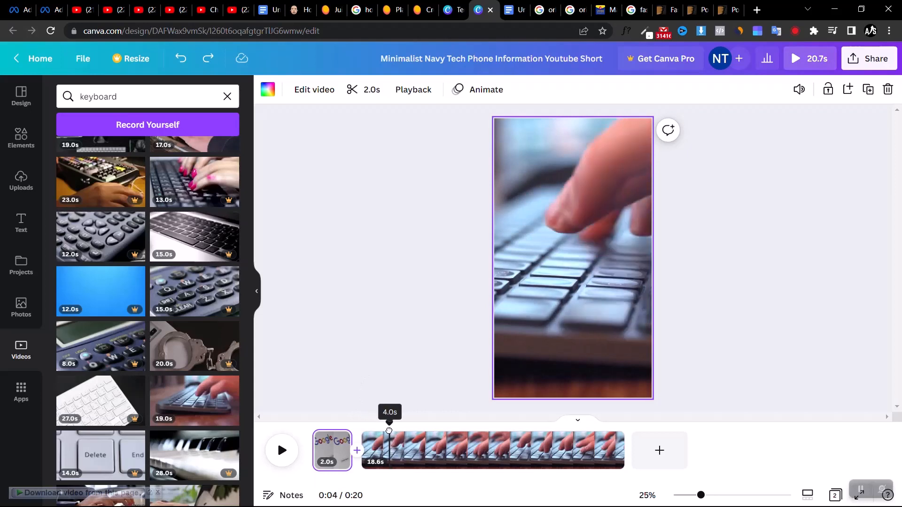
left_click(389, 445)
right_click(389, 446)
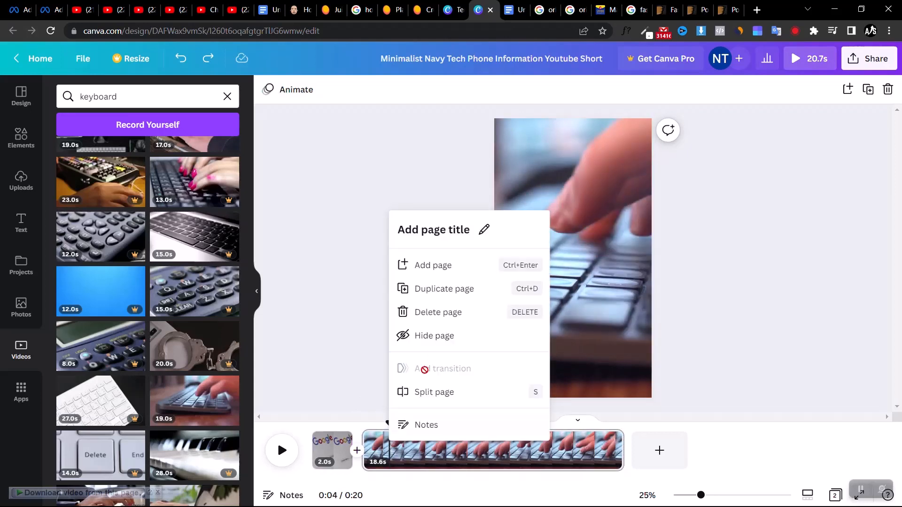
left_click(422, 397)
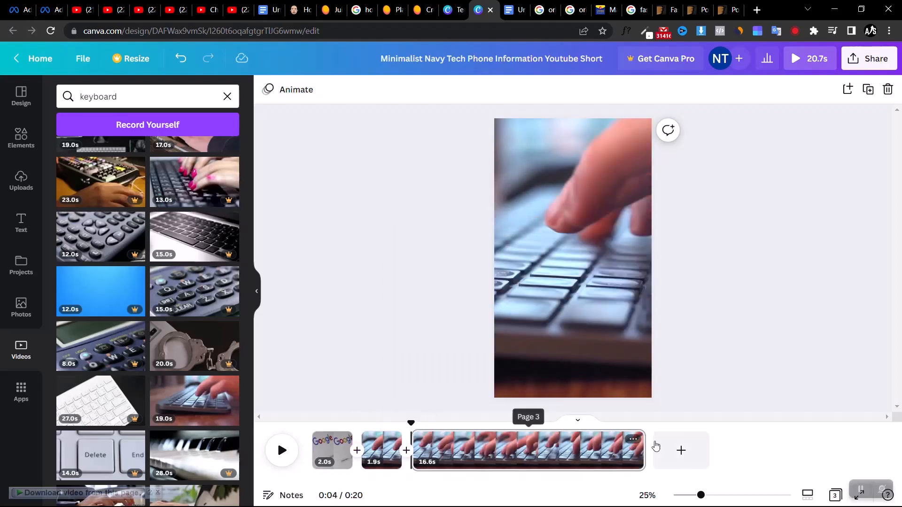
left_click(633, 442)
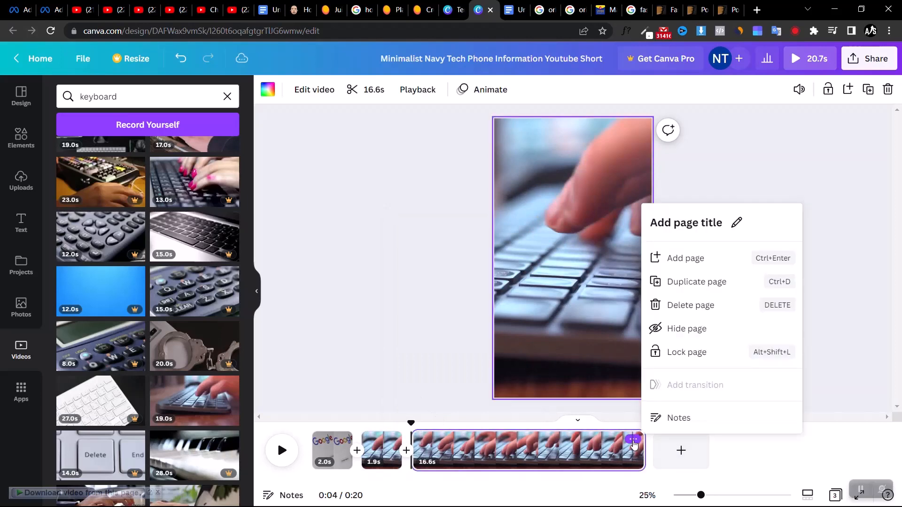
left_click(698, 306)
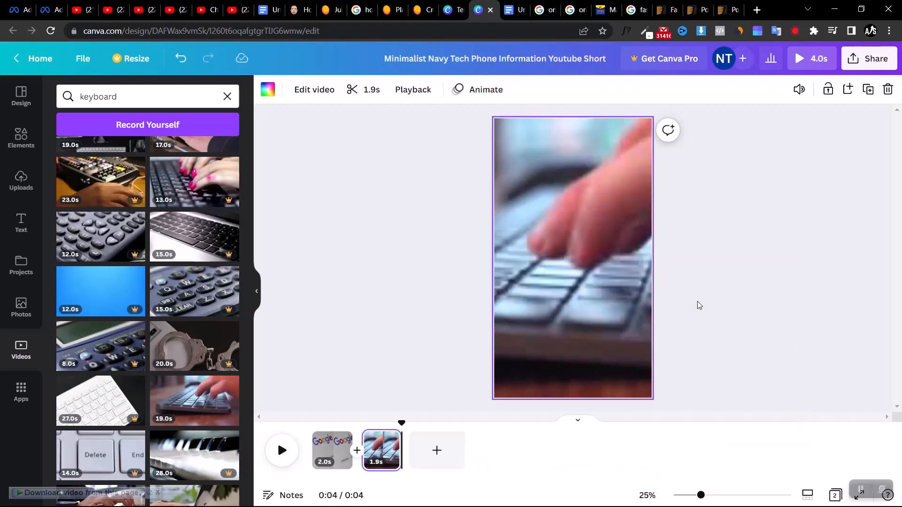
Add a third page to the video, then copy the word "AdWords" from the second SEO tip in the Google Docs document and return to Canva
left_click(426, 451)
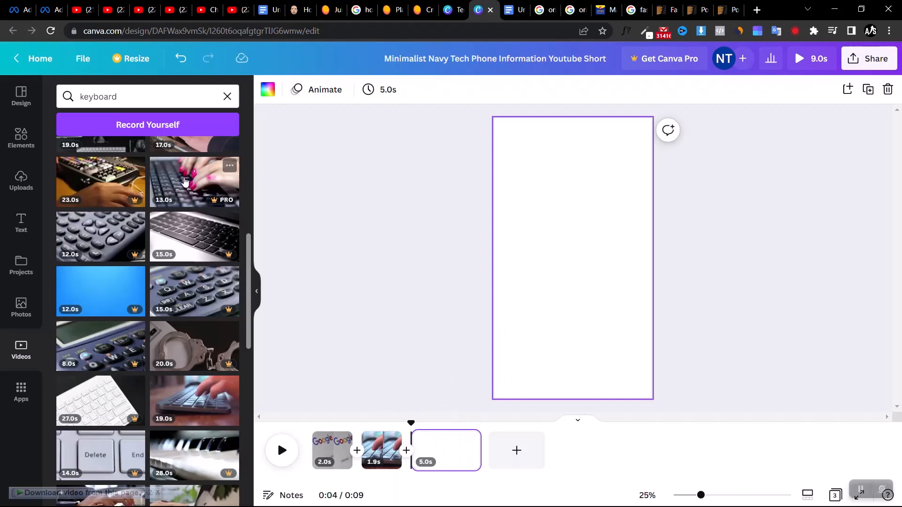
left_click(514, 9)
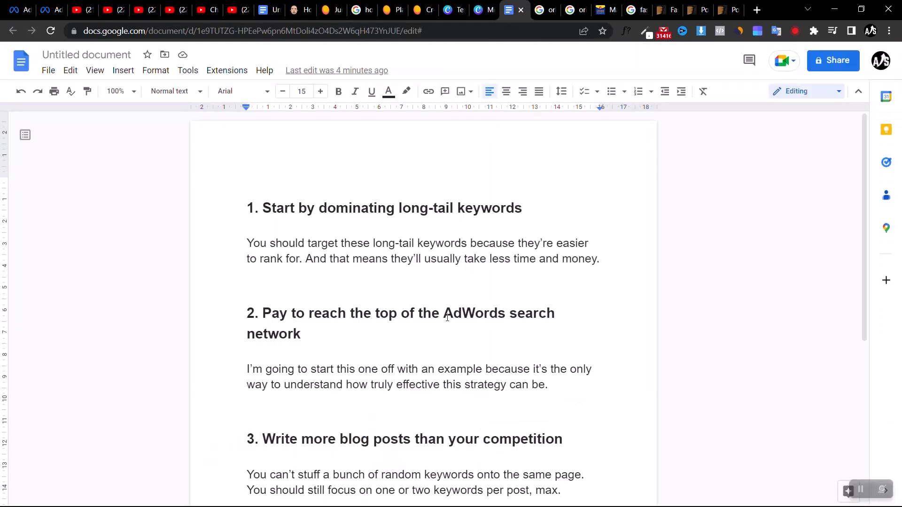
left_click_drag(444, 319, 506, 308)
key("ctrl+c")
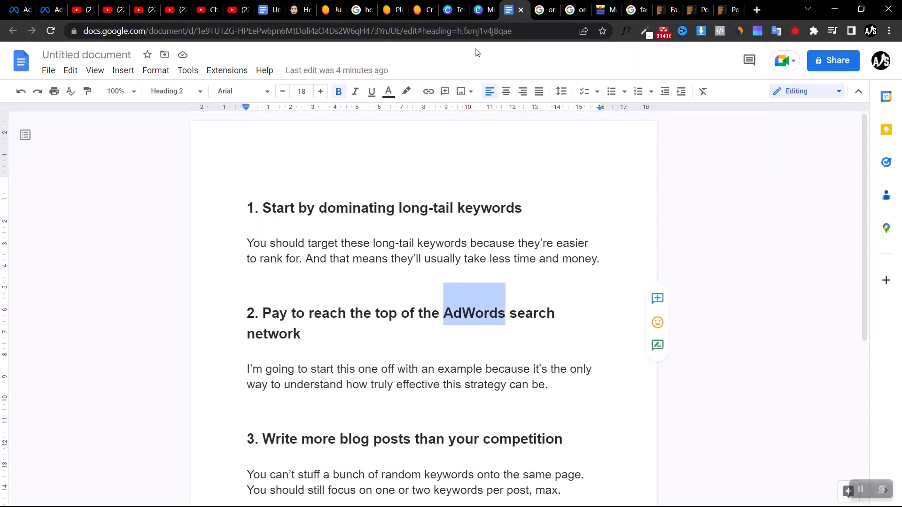
left_click(488, 5)
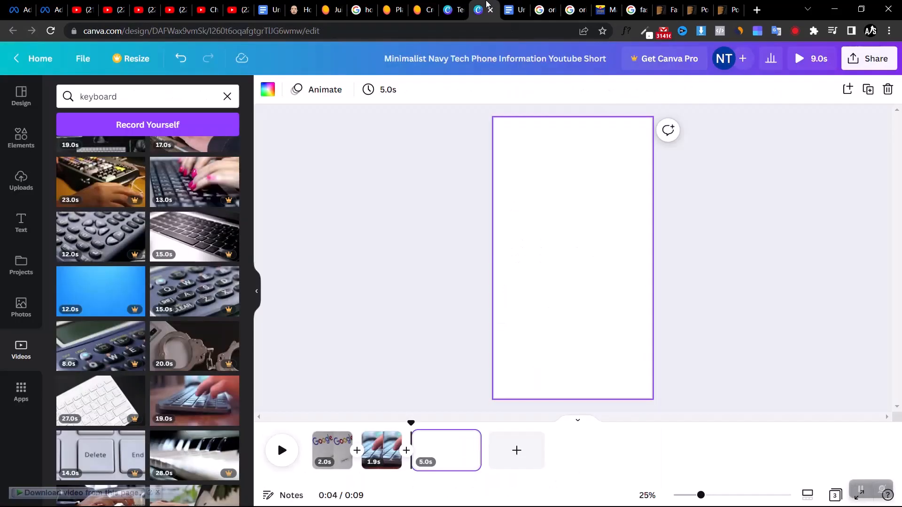
Search the stock video library for "AdWords" and look through the clips for a suitable one
left_click(209, 97)
key("ctrl+a")
key("ctrl+v")
key("Return")
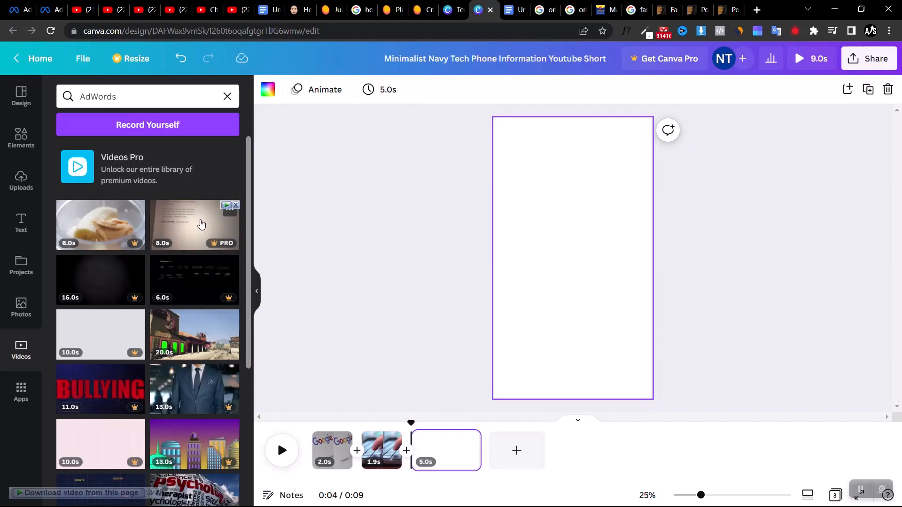
scroll(109, 308, "down", 3)
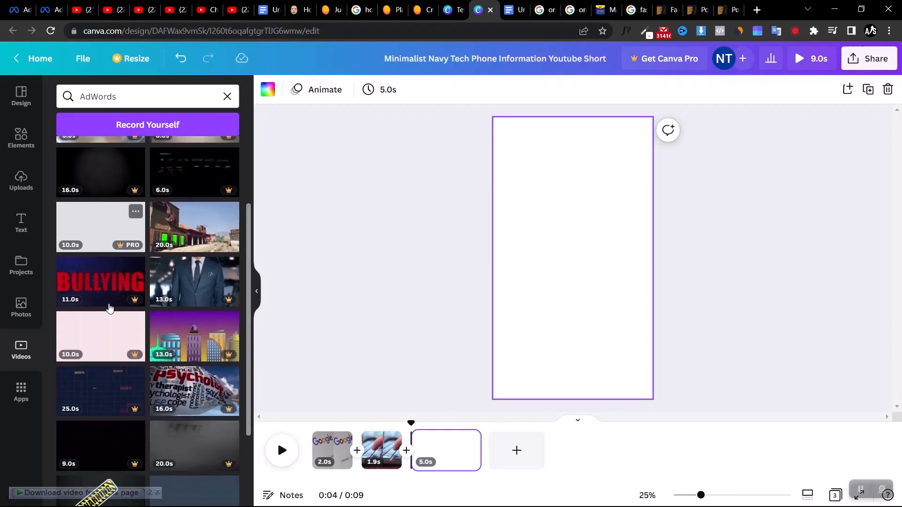
scroll(109, 308, "down", 8)
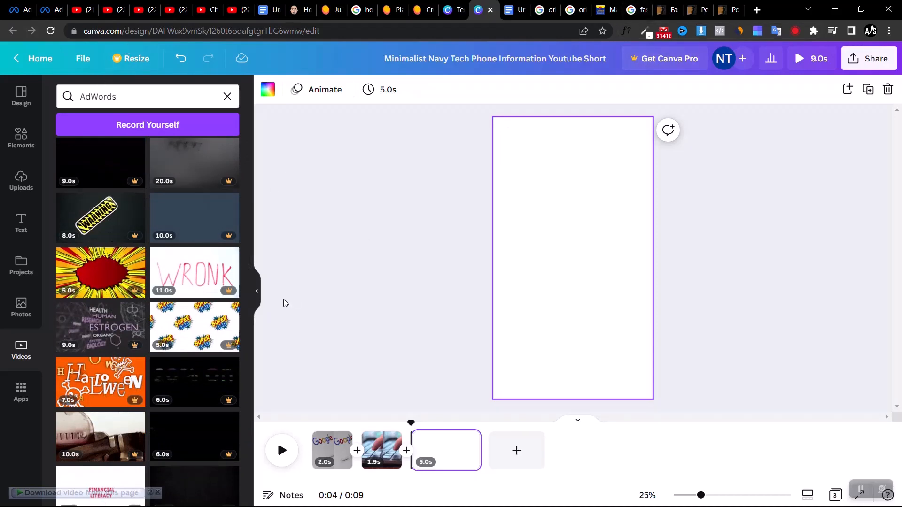
scroll(156, 262, "up", 8)
scroll(157, 262, "up", 3)
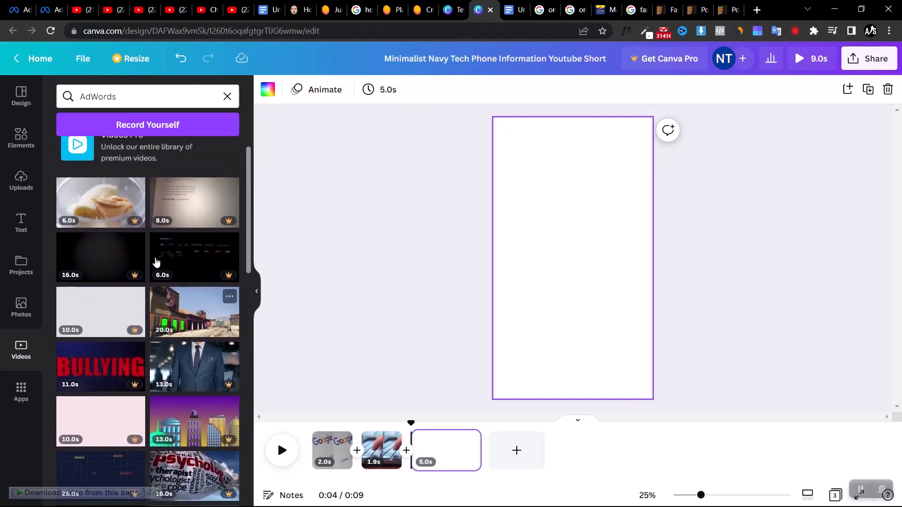
Search the stock video library for "ad" and check the clips offered
left_click(145, 99)
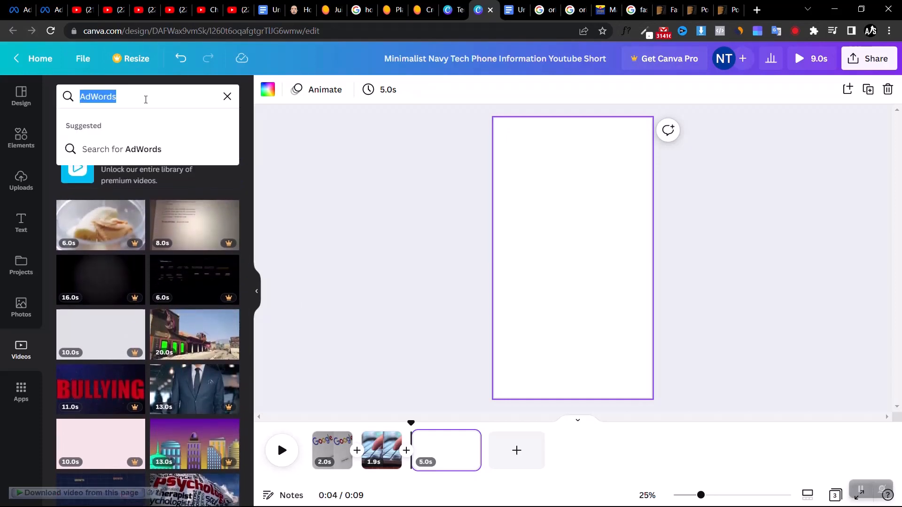
type("ad")
key("Return")
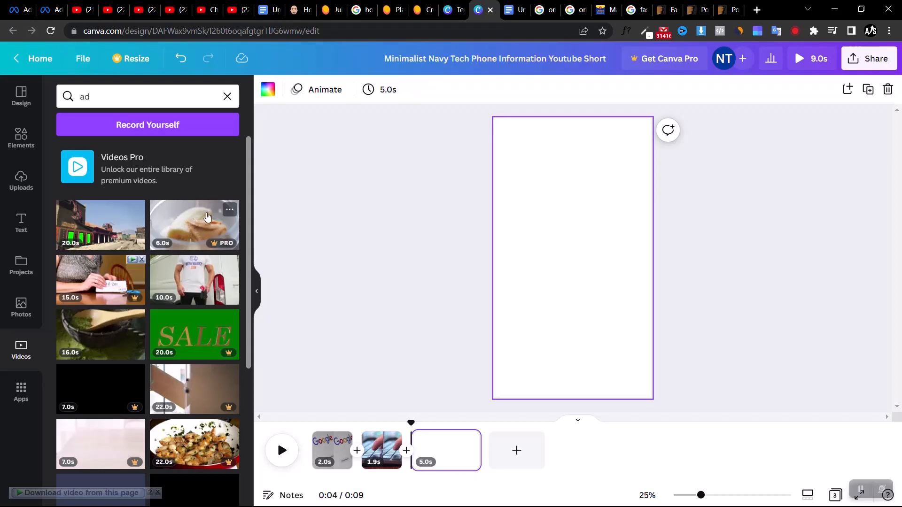
scroll(122, 310, "down", 2)
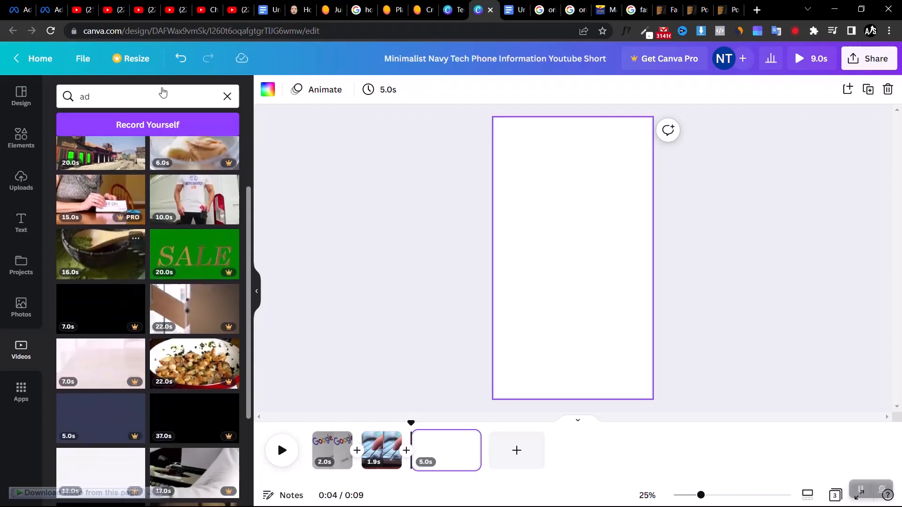
scroll(141, 94, "up", 2)
Search the stock video library for "advert"
left_click(120, 96)
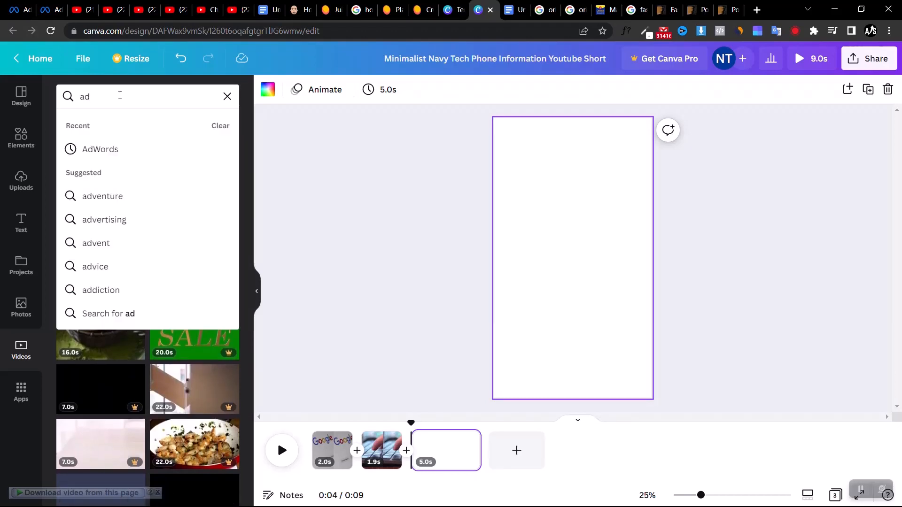
type("advert")
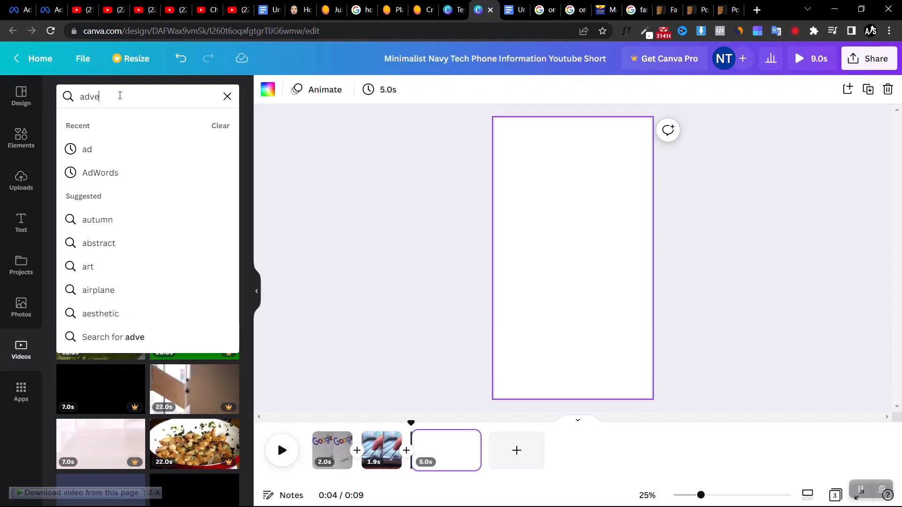
key("Return")
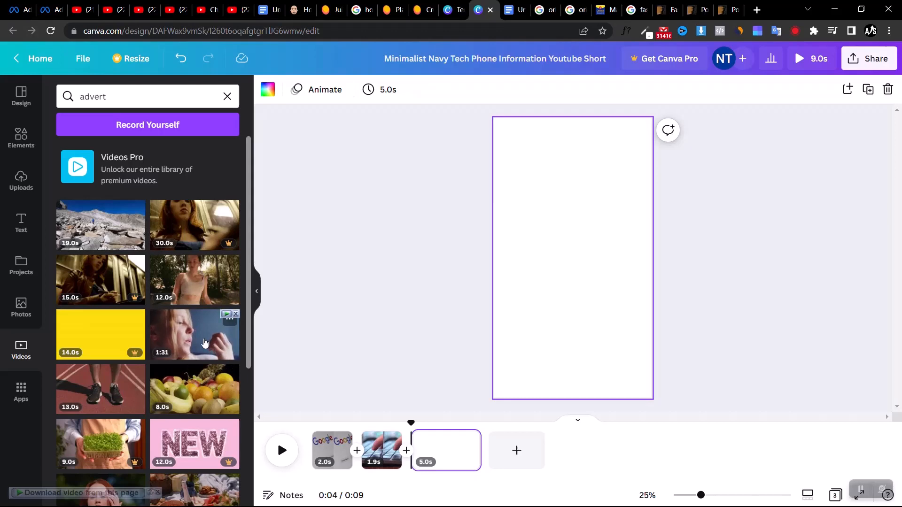
Place the 1:31 clip of the woman's face on the blank third page and enlarge it to fill the frame
left_click_drag(222, 346, 570, 141)
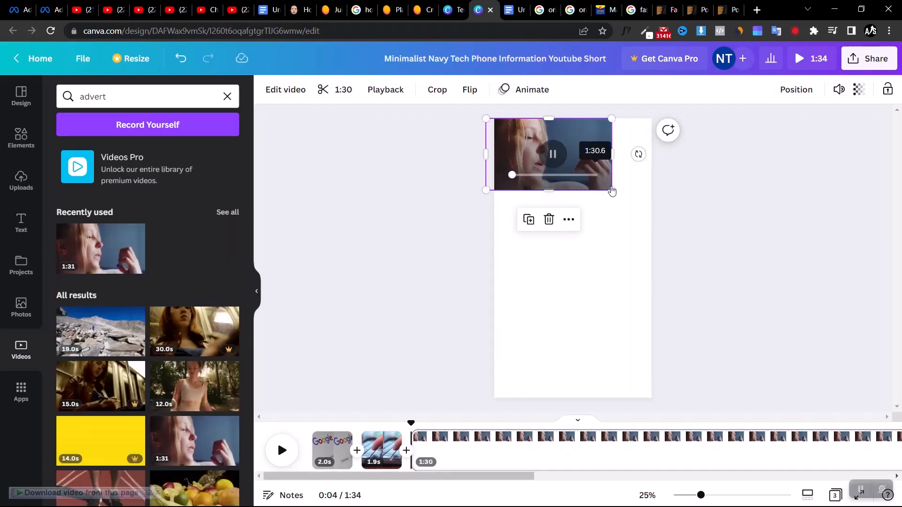
left_click_drag(610, 187, 803, 479)
left_click_drag(484, 362, 399, 409)
left_click(350, 252)
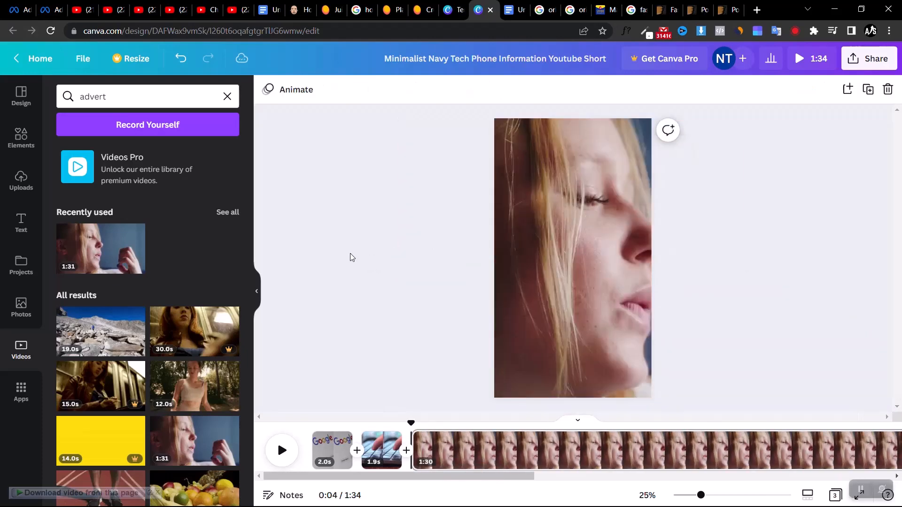
Split the woman's clip 2.0 s after its start and delete the remaining part
left_click_drag(410, 421, 439, 423)
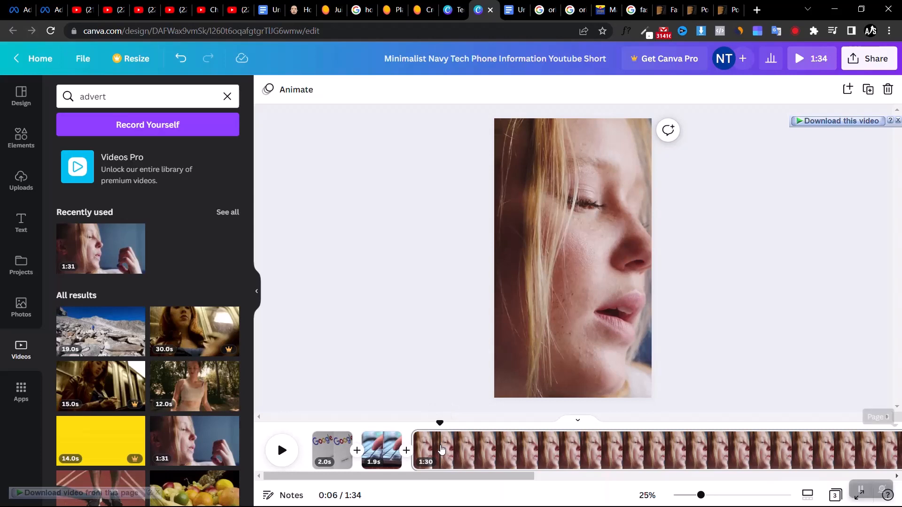
right_click(441, 450)
left_click(472, 396)
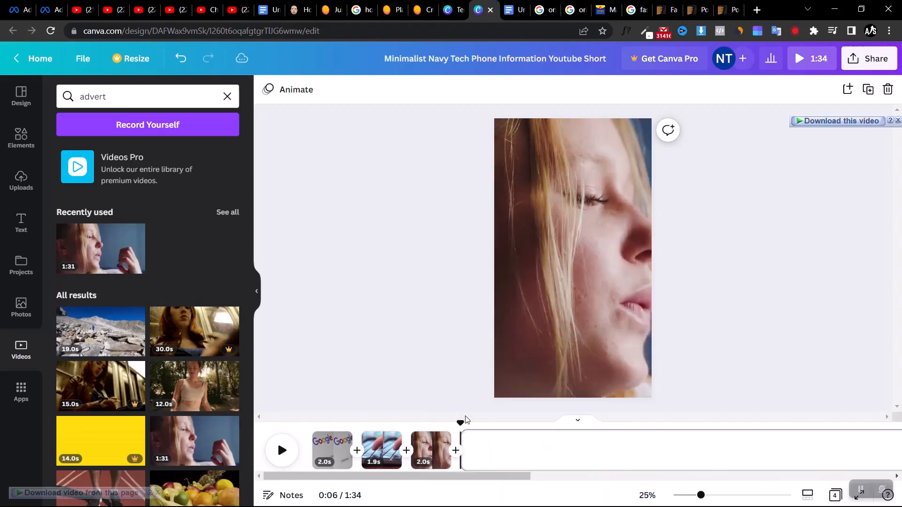
right_click(533, 462)
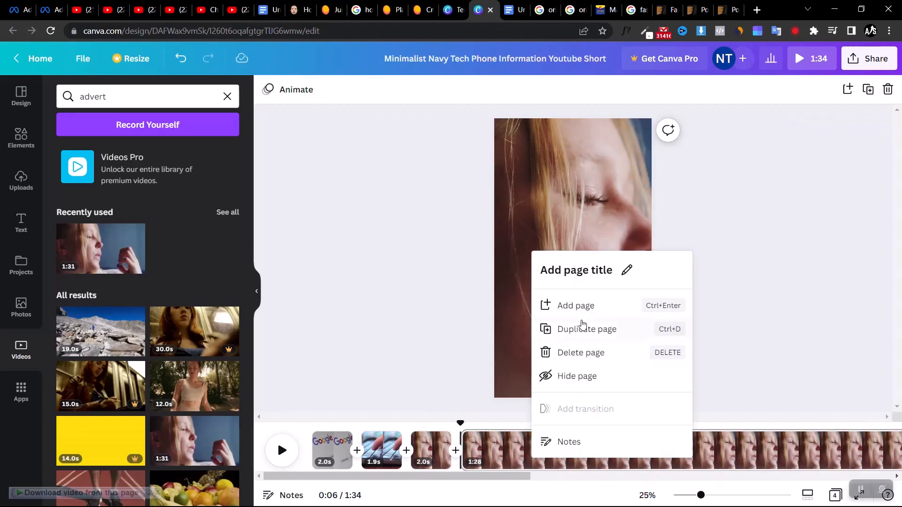
left_click(580, 350)
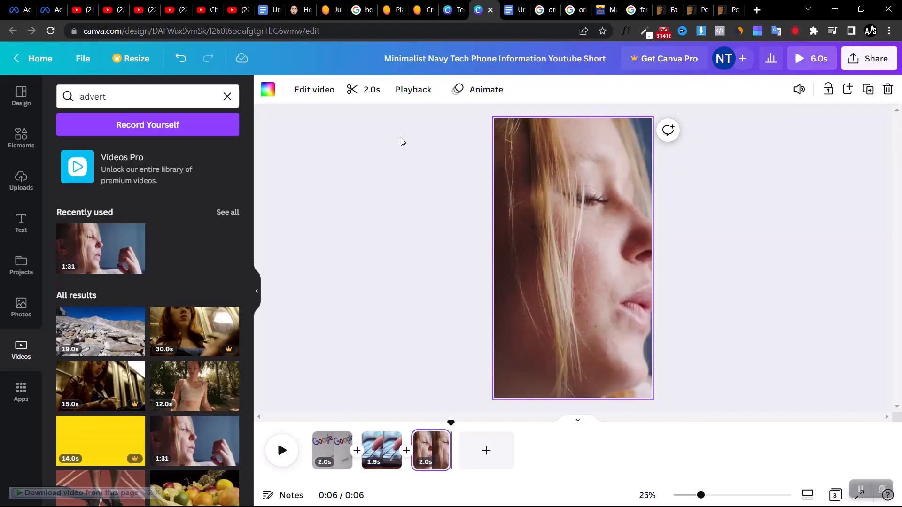
Add a heading text box to the third page and another to the first page with the Google clip
left_click(20, 223)
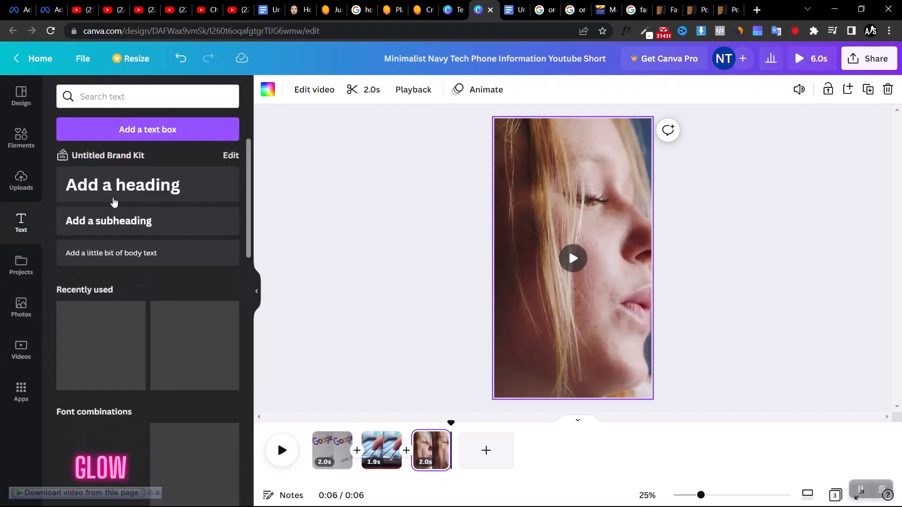
left_click(113, 202)
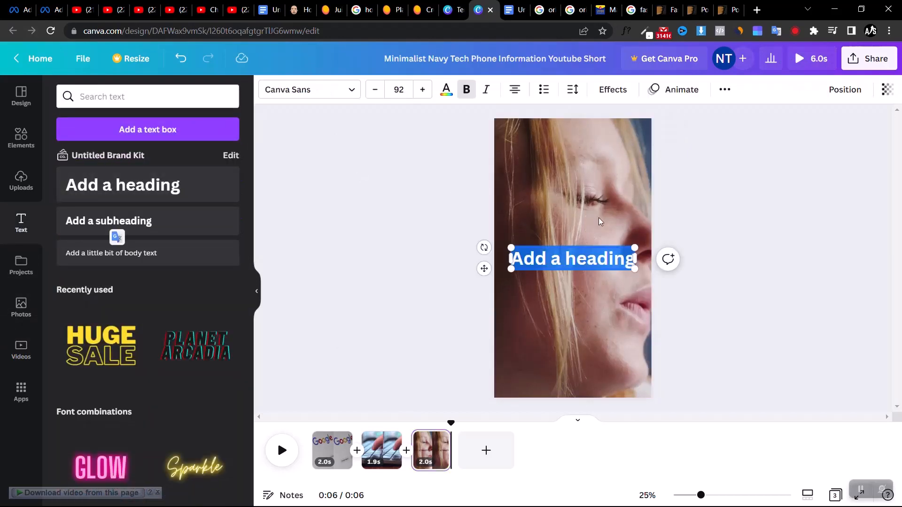
left_click(329, 446)
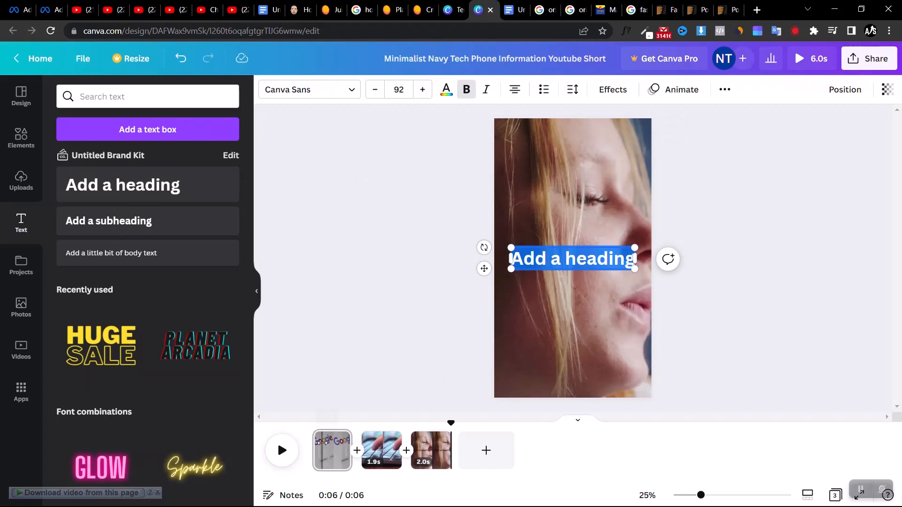
left_click(150, 192)
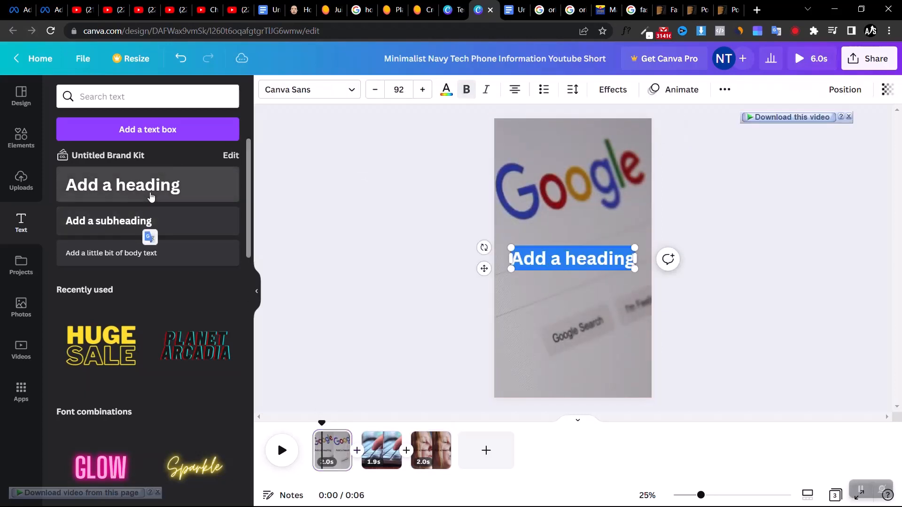
Examine the ready-made font combinations in the text library for a style that suits the video
scroll(221, 299, "down", 12)
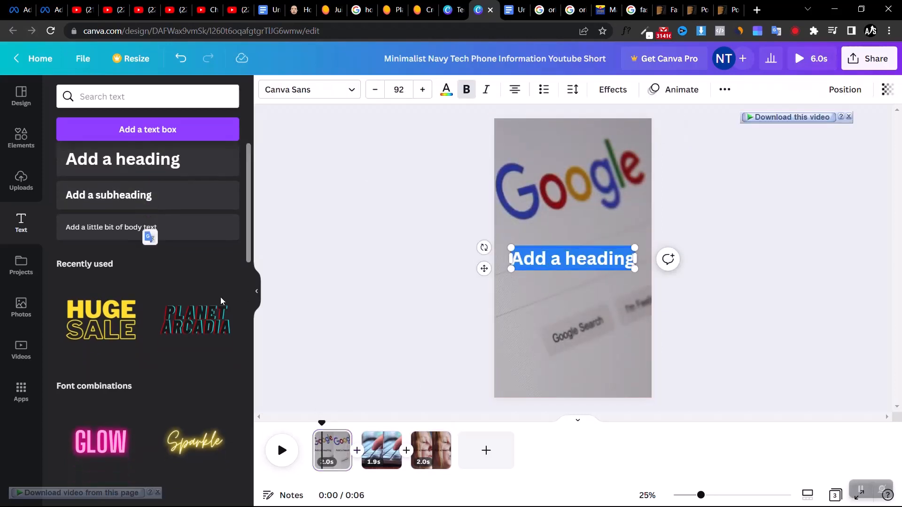
scroll(222, 301, "down", 8)
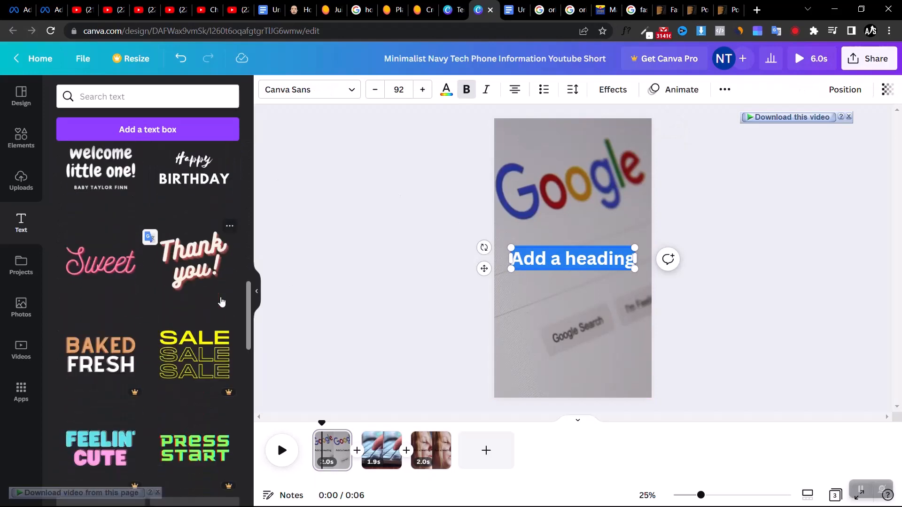
scroll(222, 302, "down", 15)
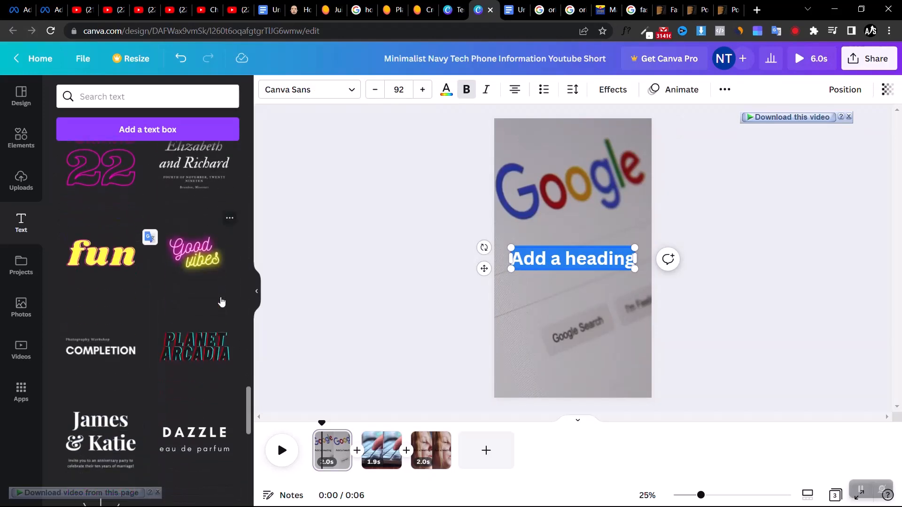
scroll(222, 303, "down", 15)
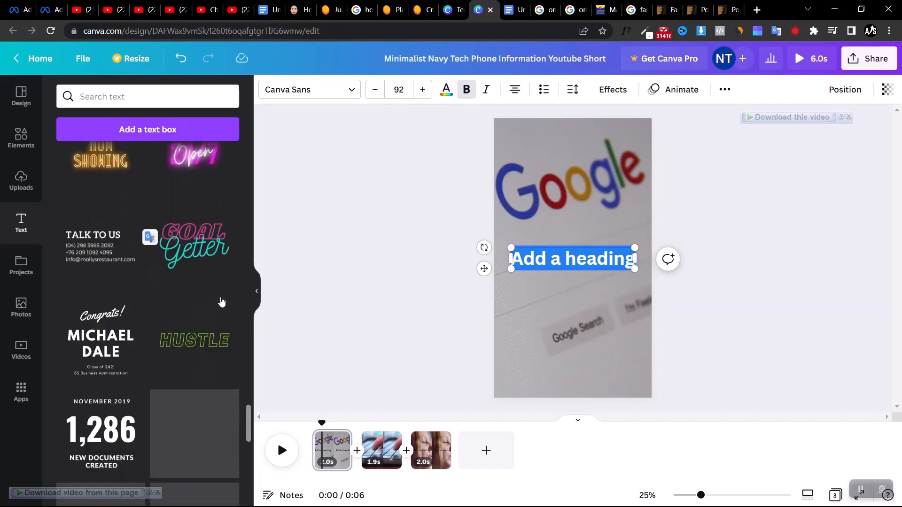
scroll(221, 302, "down", 15)
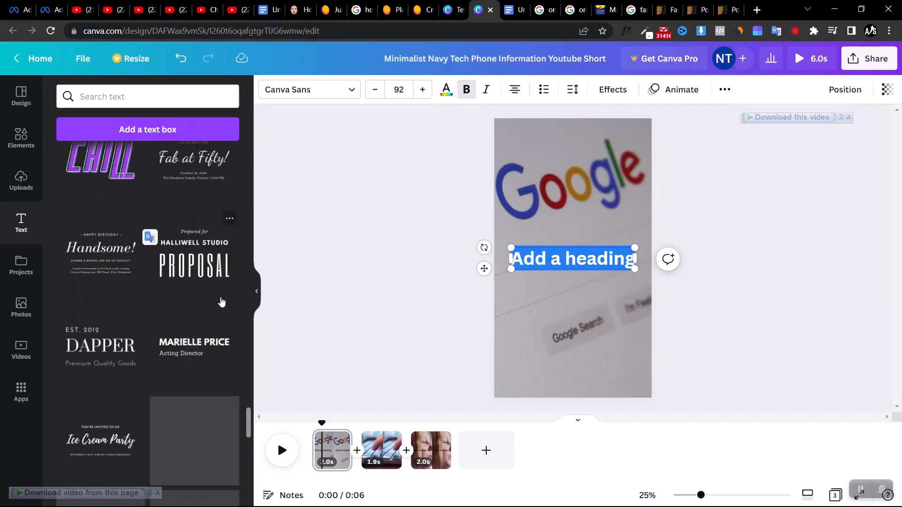
scroll(222, 302, "down", 15)
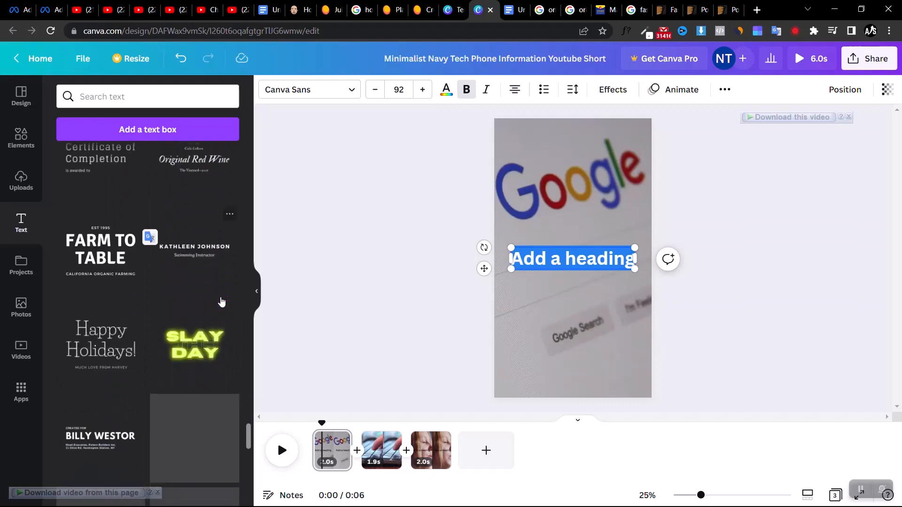
scroll(222, 302, "down", 10)
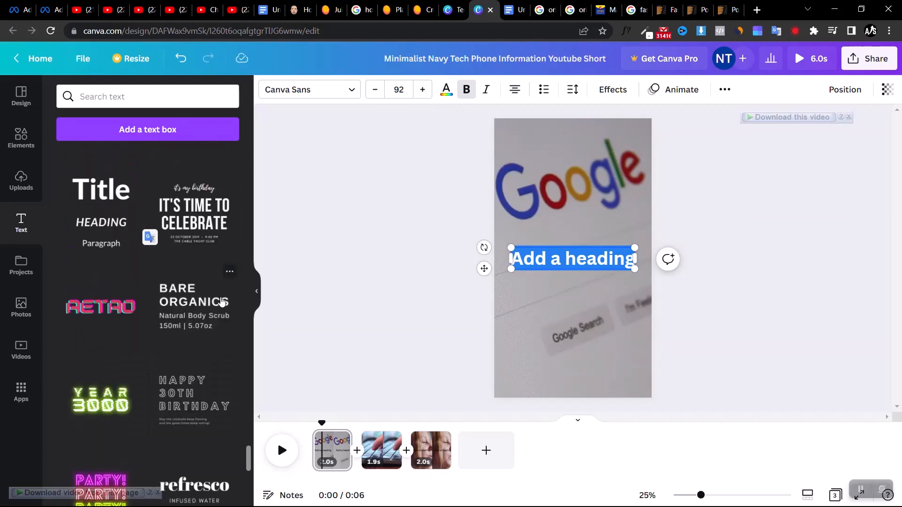
scroll(222, 302, "up", 15)
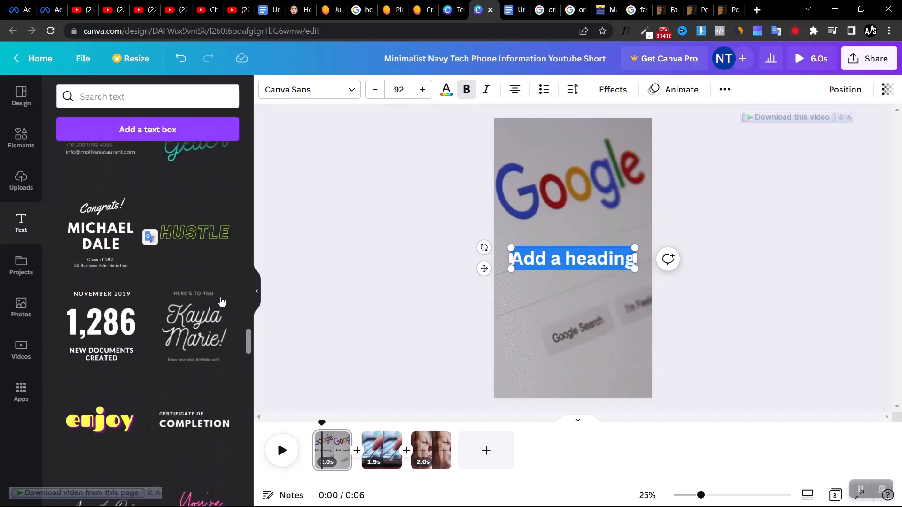
scroll(222, 302, "up", 15)
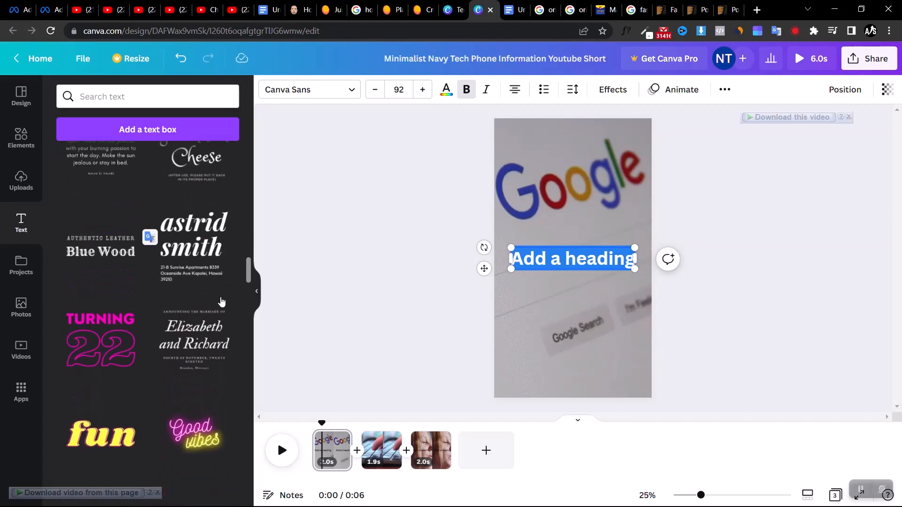
scroll(222, 302, "up", 15)
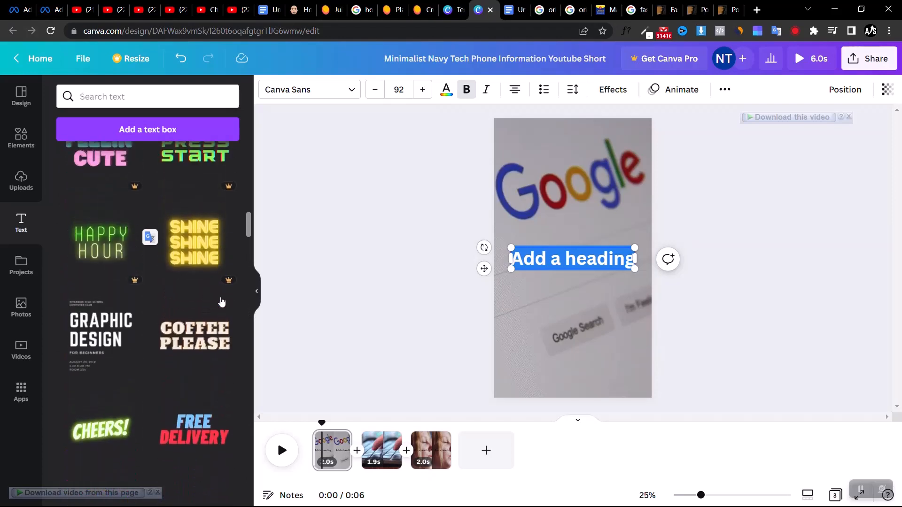
scroll(222, 302, "up", 15)
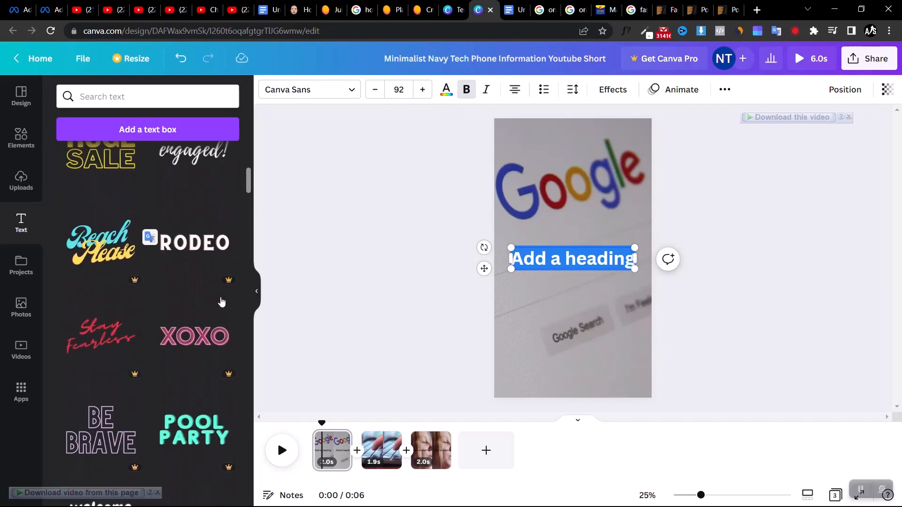
scroll(221, 302, "up", 10)
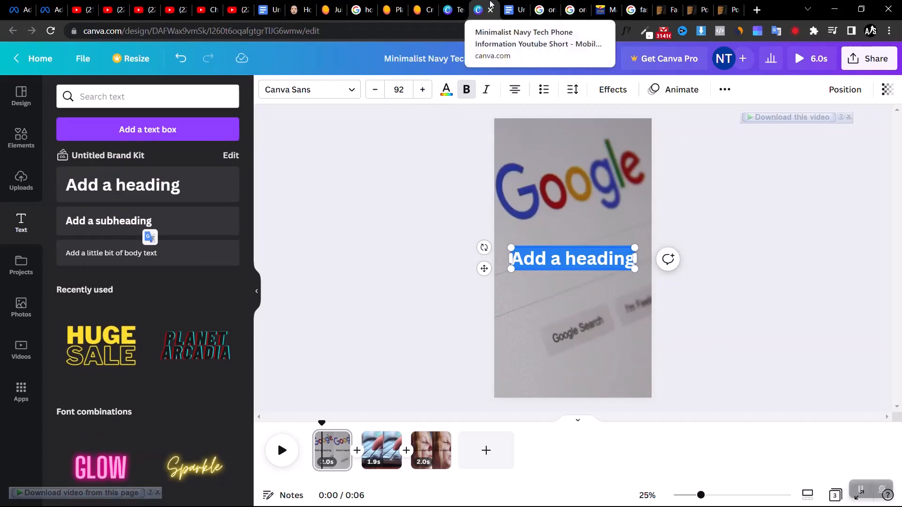
Switch to the Neil Patel article and highlight its title, "How to Show Up on the First Page of Google Today"
left_click(298, 11)
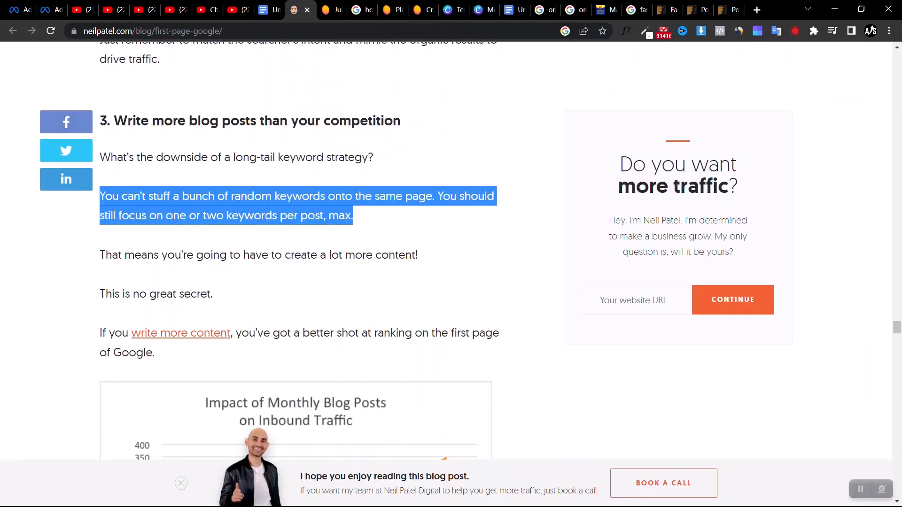
scroll(200, 198, "up", 20)
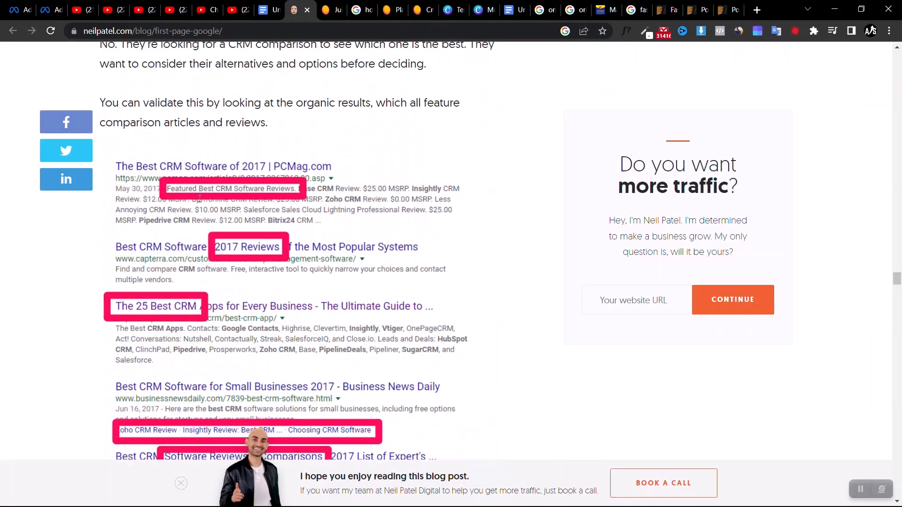
scroll(200, 199, "up", 10)
left_click_drag(900, 257, 899, 10)
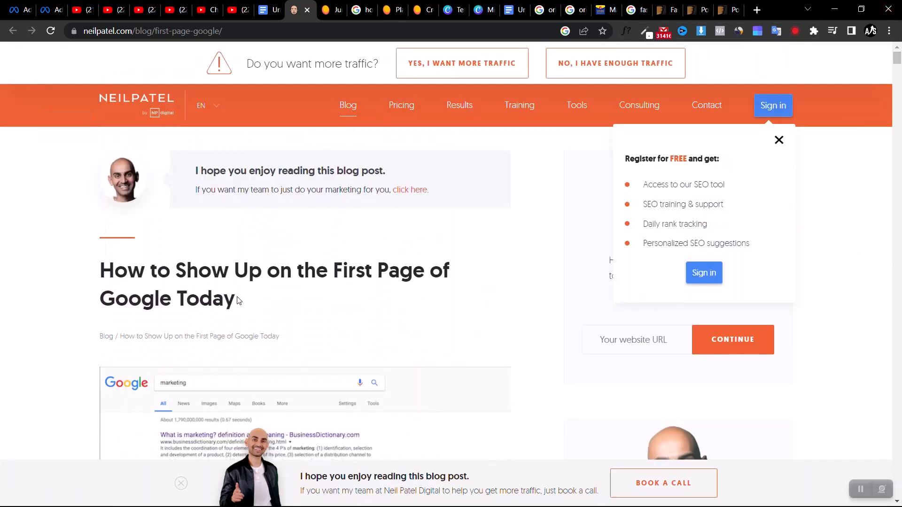
left_click_drag(237, 300, 73, 273)
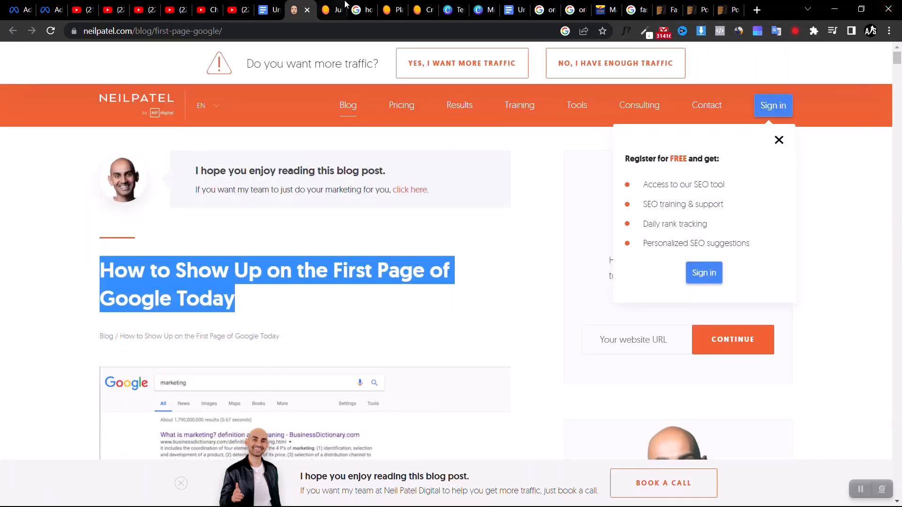
Copy the Google query "how to rank on google first page" and paste it over the first page's placeholder heading in Canva
left_click(361, 10)
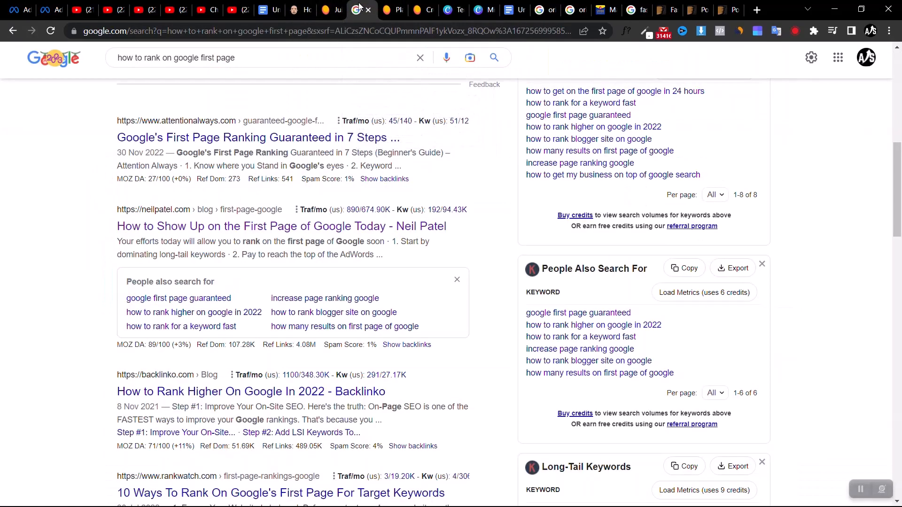
triple_click(208, 57)
key("ctrl+c")
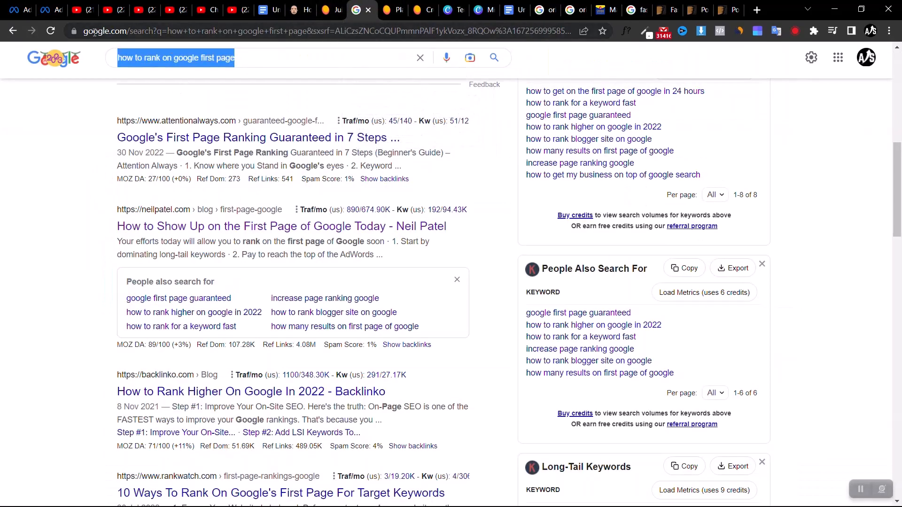
left_click(482, 9)
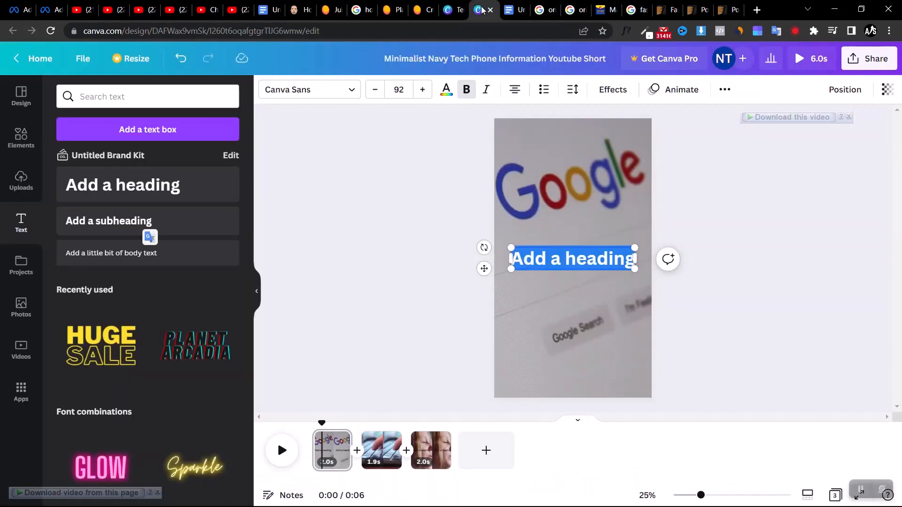
key("ctrl+v")
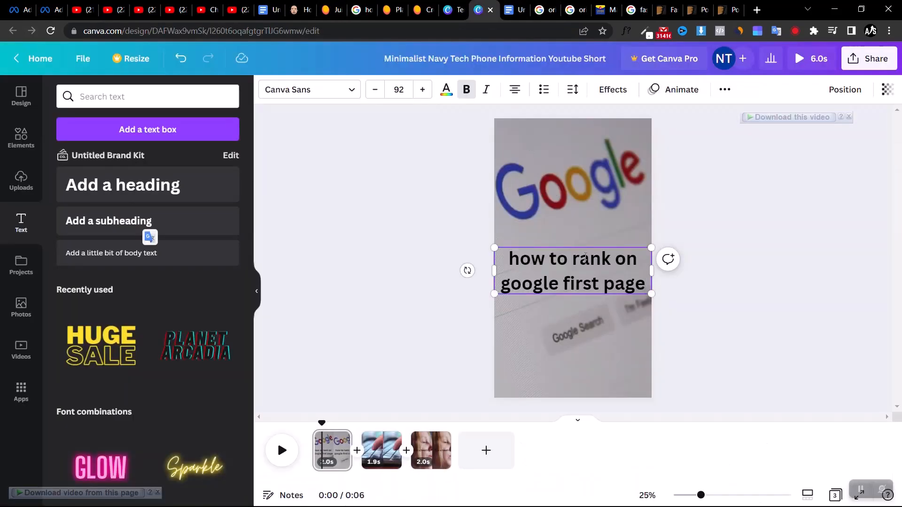
Convert the whole first-page heading to uppercase
triple_click(585, 258)
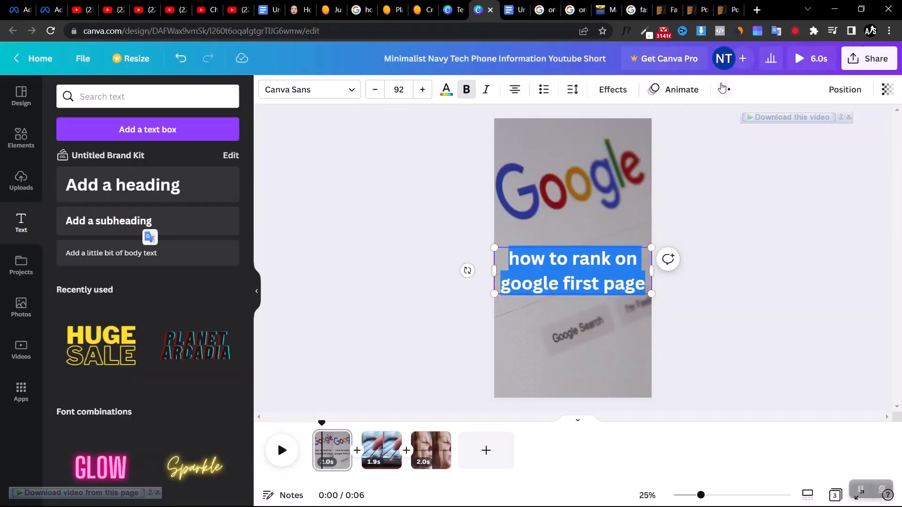
left_click(724, 89)
left_click(640, 117)
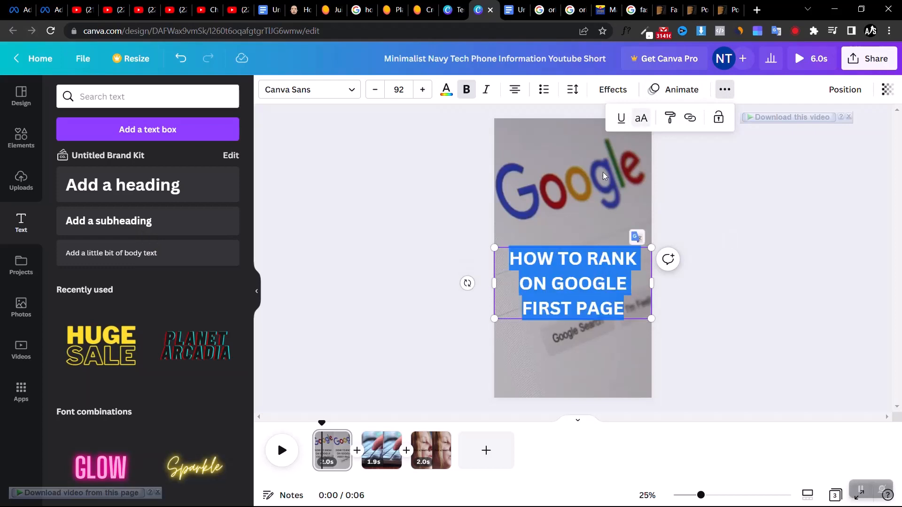
Shrink the heading to a font size of 59.4 and centre it horizontally over the Google clip
left_click_drag(651, 319, 584, 288)
mouse_move(617, 260)
left_mouse_down()
mouse_move(640, 253)
mouse_move(622, 261)
left_mouse_up()
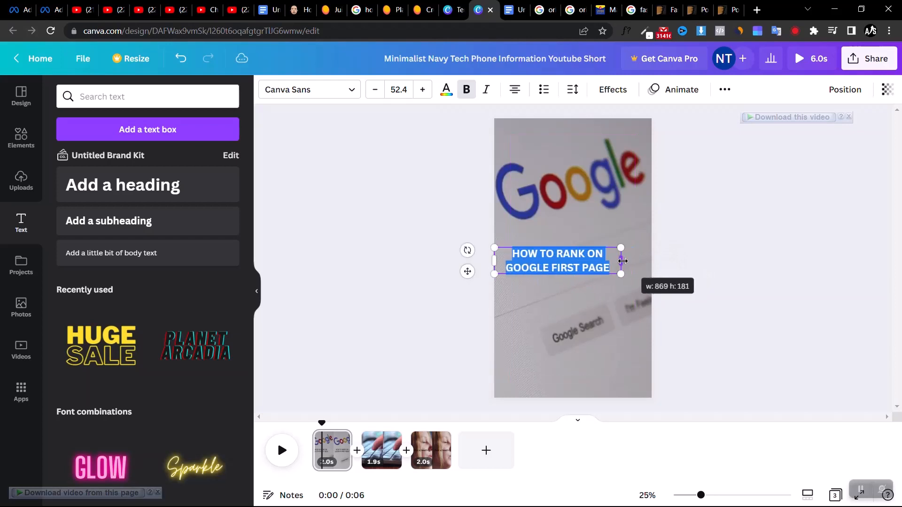
left_click(709, 286)
mouse_move(559, 269)
left_mouse_down()
mouse_move(607, 179)
mouse_move(586, 280)
mouse_move(575, 258)
mouse_move(575, 266)
left_mouse_up()
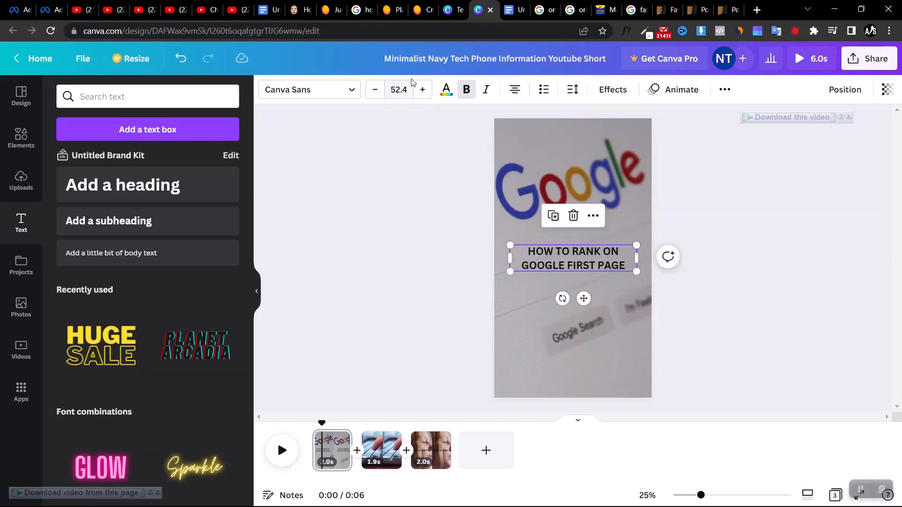
left_click(423, 89)
left_click(423, 89)
left_click(423, 89)
left_click(423, 89)
left_click(423, 89)
left_click(423, 89)
left_click(423, 89)
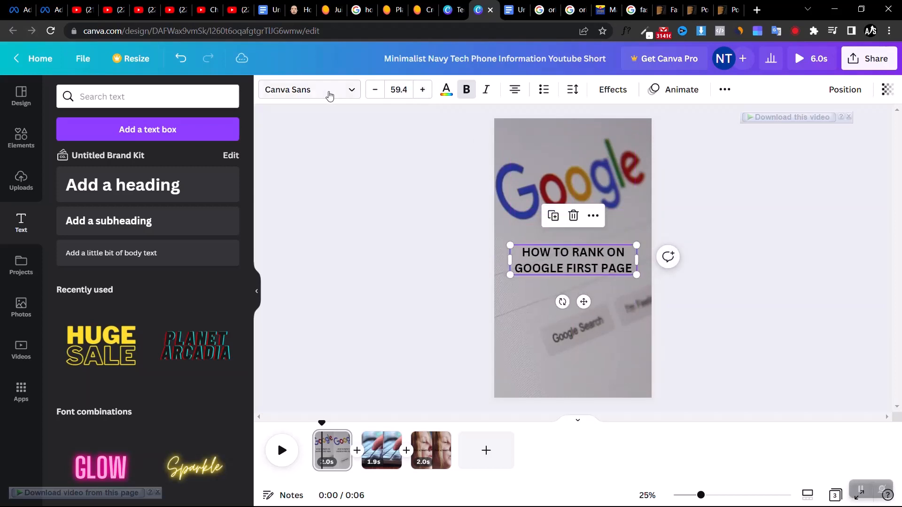
Change the heading's font to Sports World
left_click(328, 95)
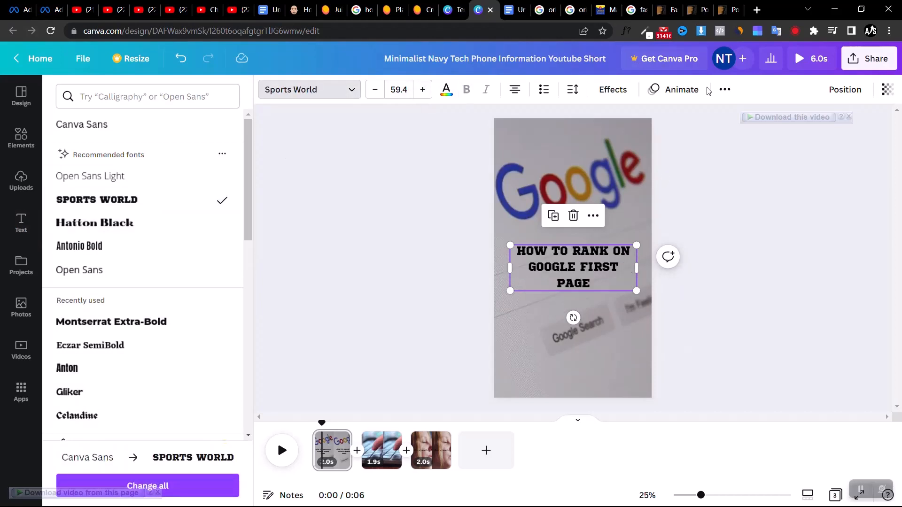
left_click(724, 91)
left_click(593, 215)
left_click(403, 262)
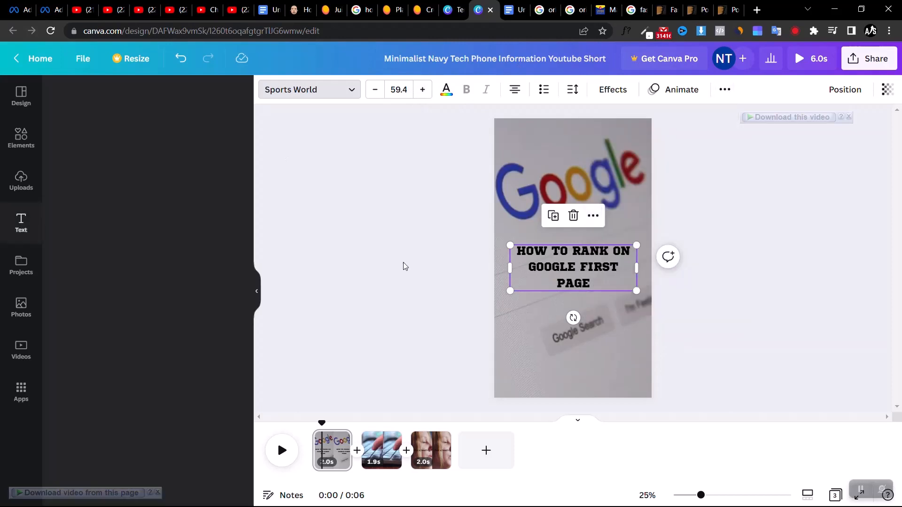
Try red and yellow on the heading, settle on white, and move the heading slightly higher on the page
left_click(446, 91)
left_click(73, 343)
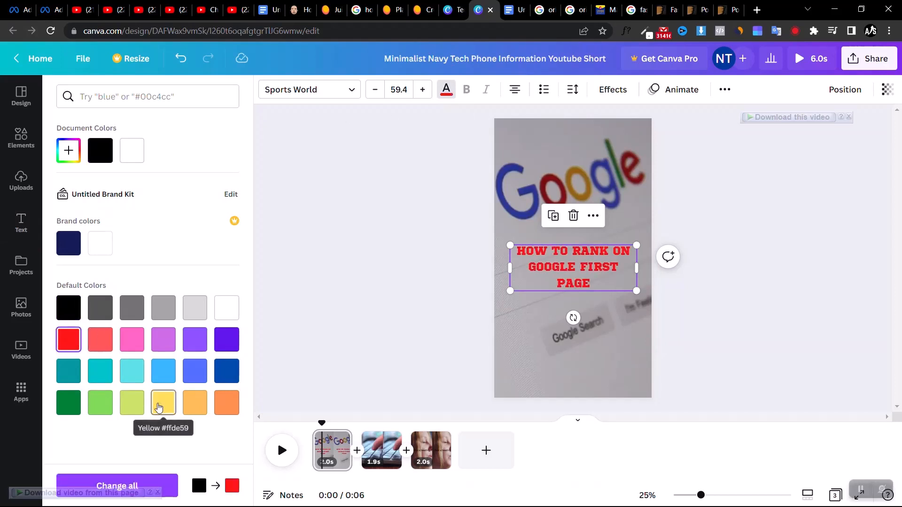
left_click(164, 402)
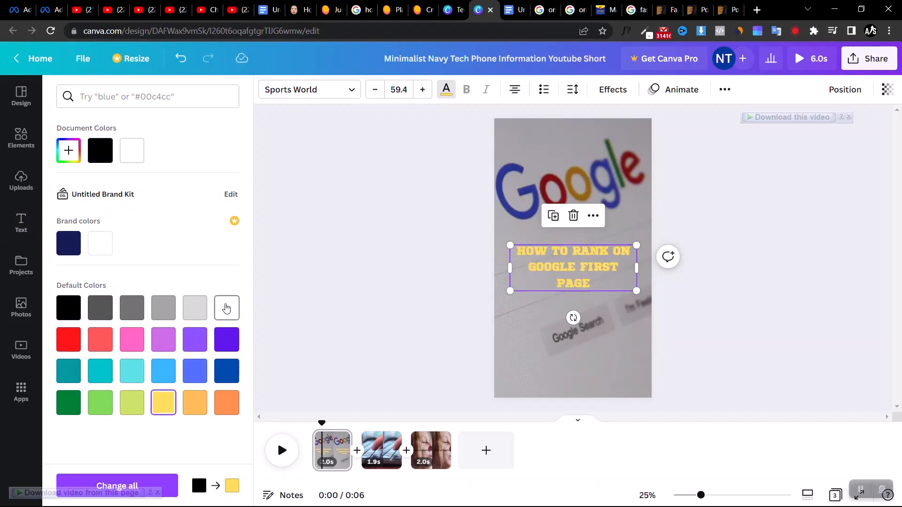
left_click(226, 308)
mouse_move(572, 249)
left_mouse_down()
mouse_move(577, 194)
mouse_move(571, 239)
left_mouse_up()
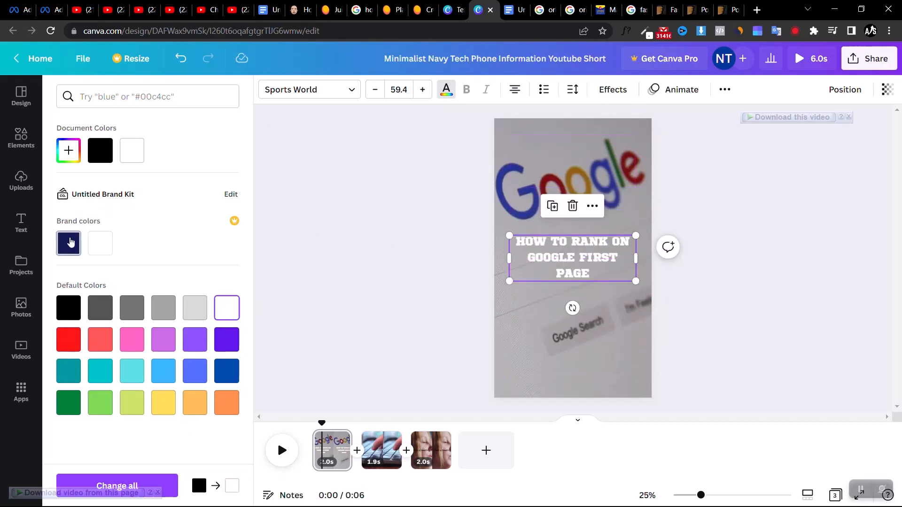
Add a square shape below the first-page heading, stretch it to the heading's width, and fill it white
left_click(18, 143)
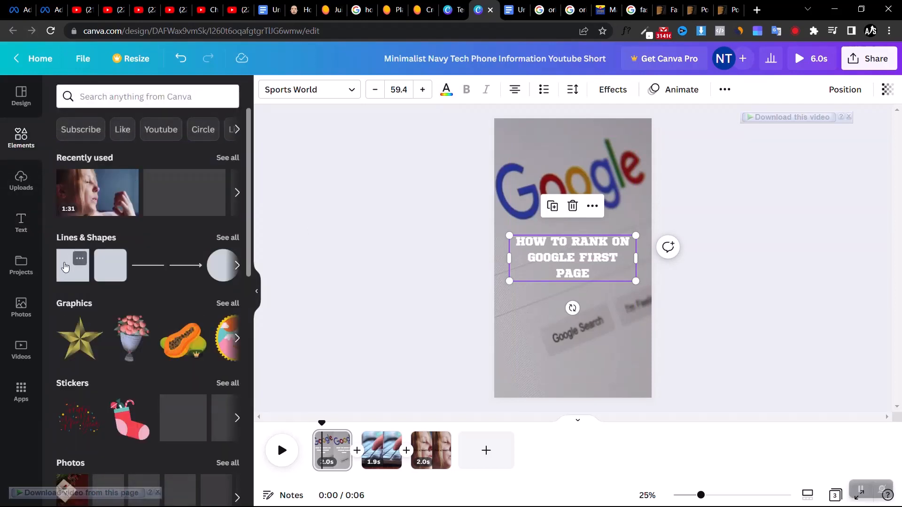
left_click(65, 267)
left_click(589, 277)
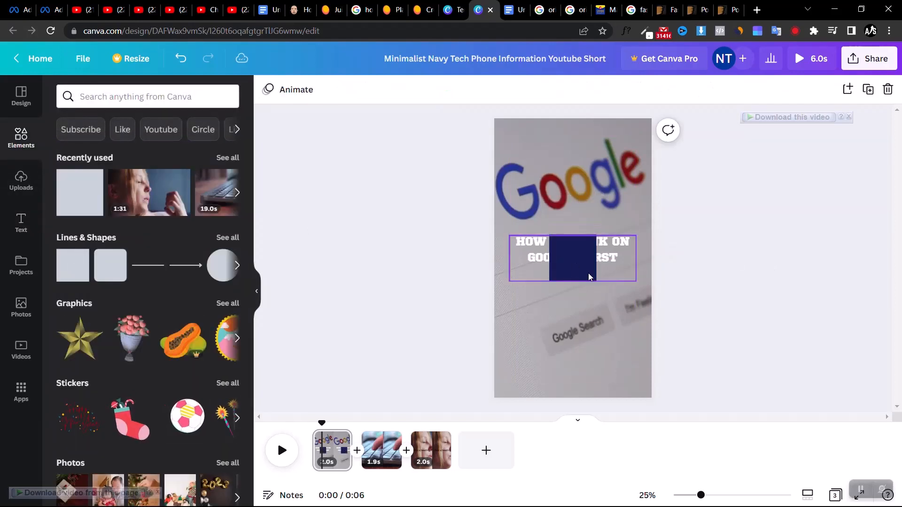
left_click_drag(589, 277, 598, 316)
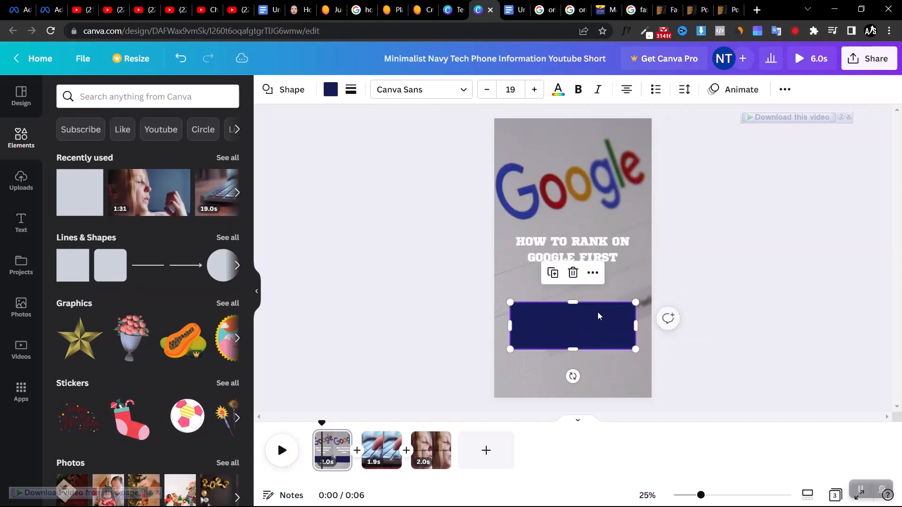
left_click(332, 92)
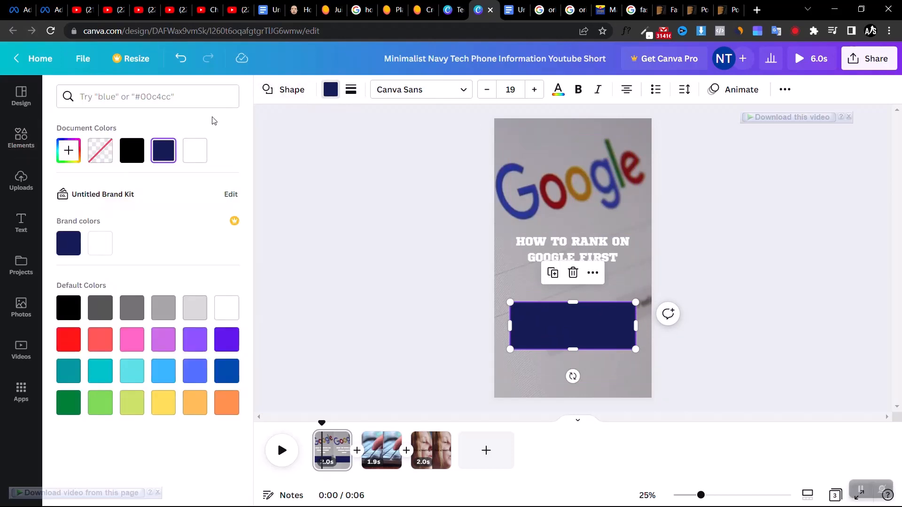
left_click(188, 160)
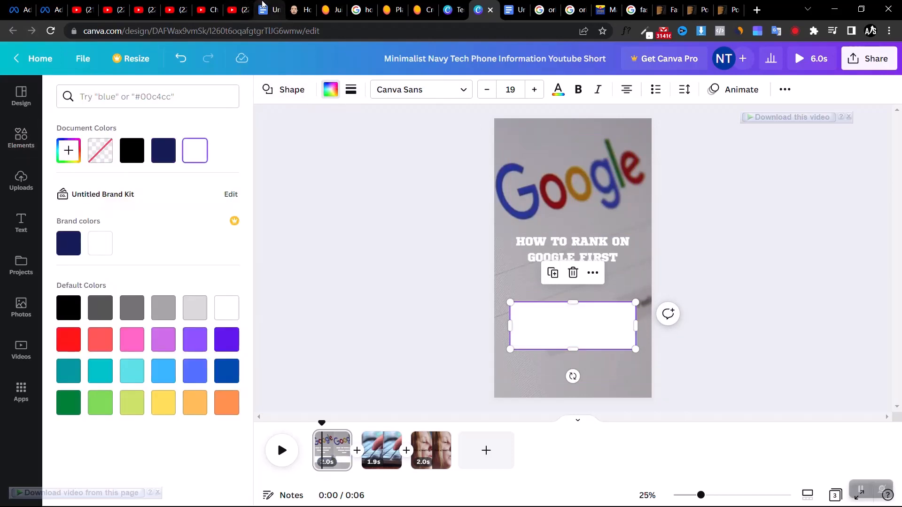
Copy the paragraph under "Start by dominating long-tail keywords" from the Google Docs document and return to the Canva design
left_click(519, 6)
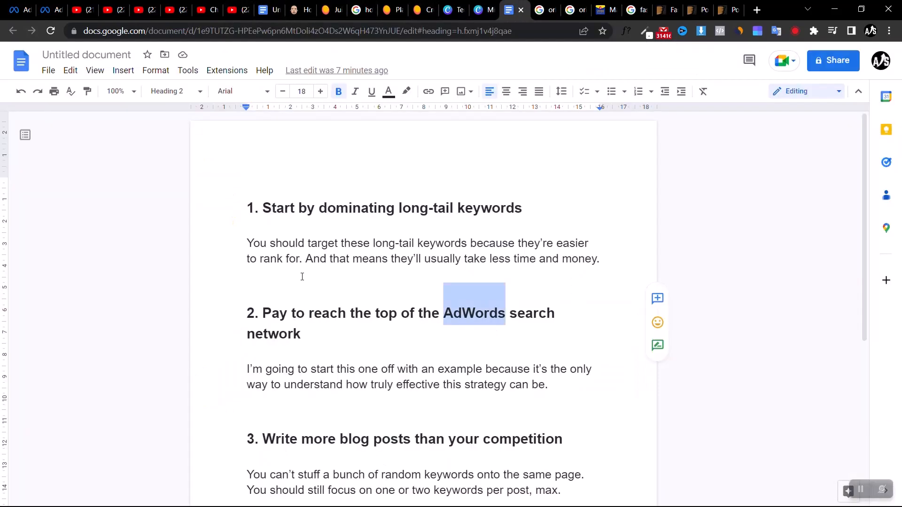
left_click_drag(610, 267, 268, 245)
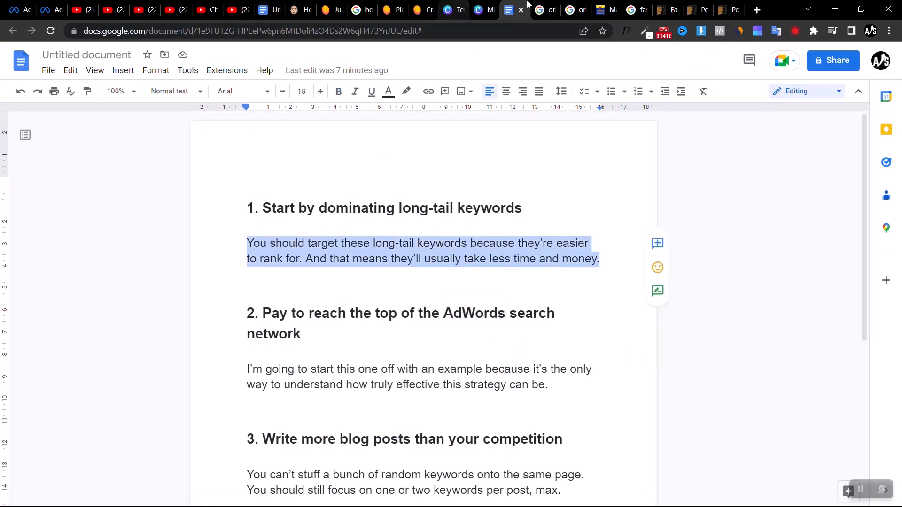
left_click(484, 10)
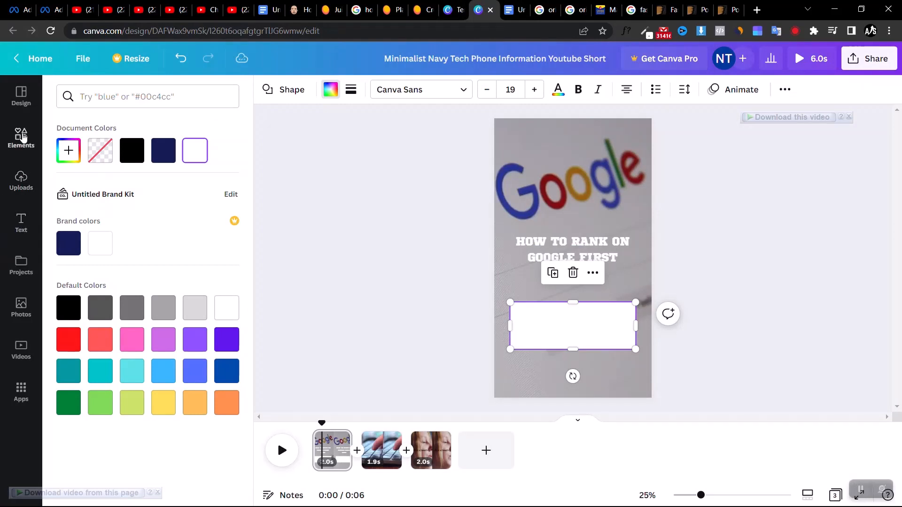
Add a body text box, move it onto the white rectangle, and replace its placeholder with the copied long-tail keywords paragraph
left_click(21, 222)
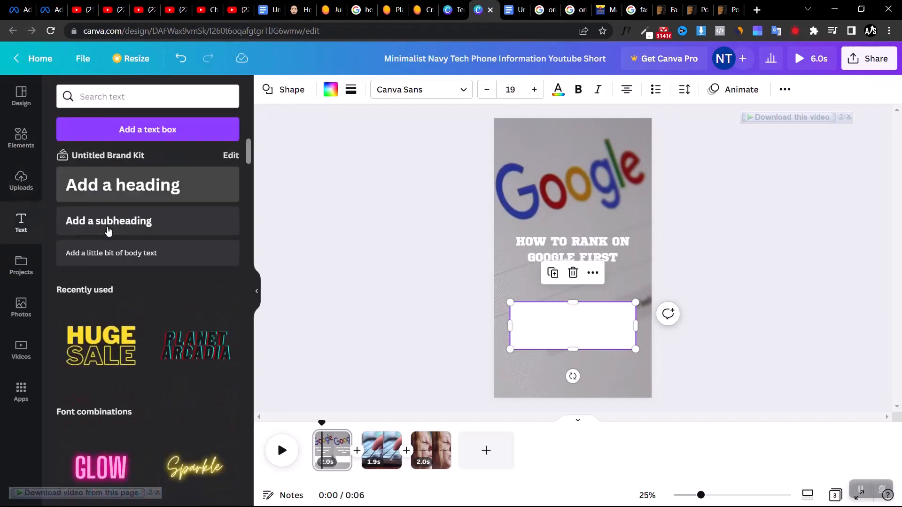
left_click(120, 251)
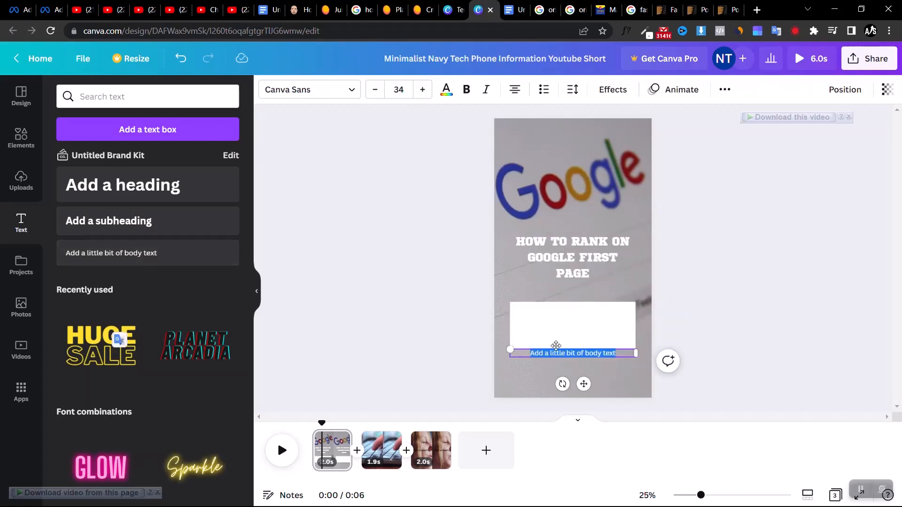
left_click(582, 291)
left_click(745, 324)
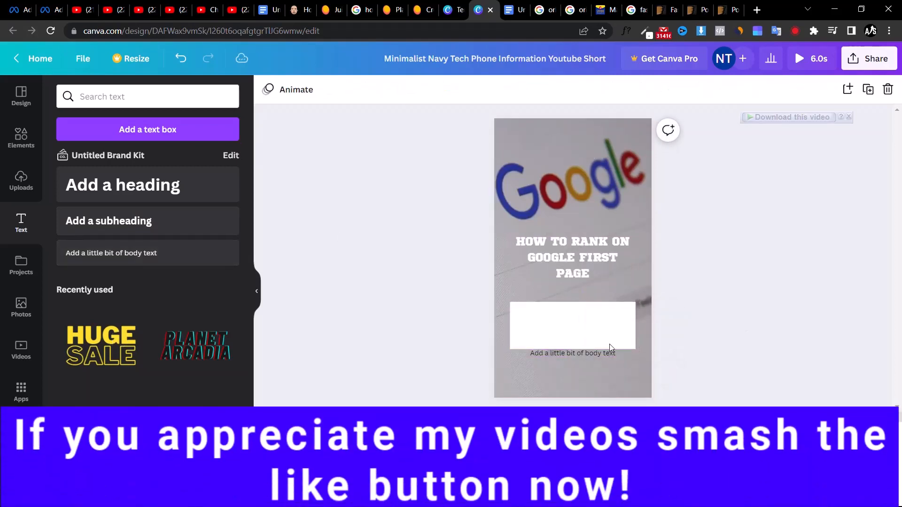
left_click(576, 355)
left_click_drag(582, 382, 581, 343)
left_click(582, 312)
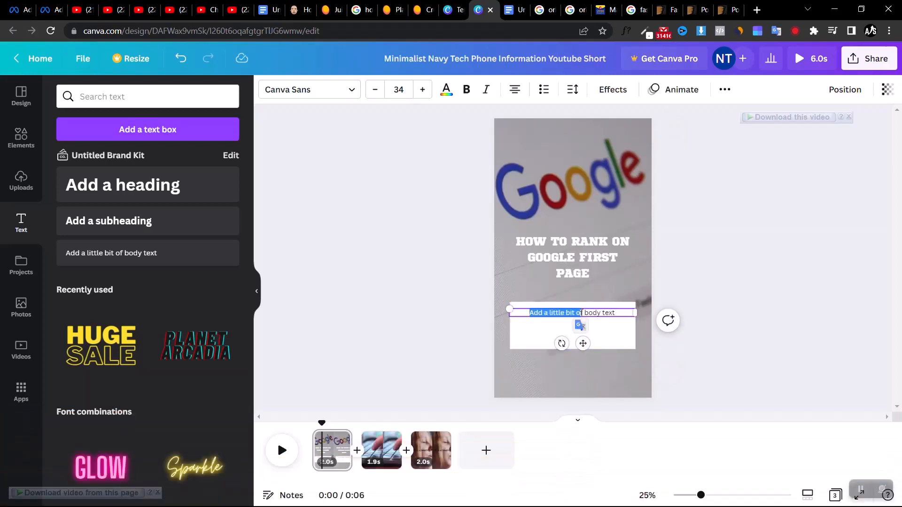
type("You should target these long-tail keywords because they’re easier to rank for. And that means they’ll usually take less time and money.")
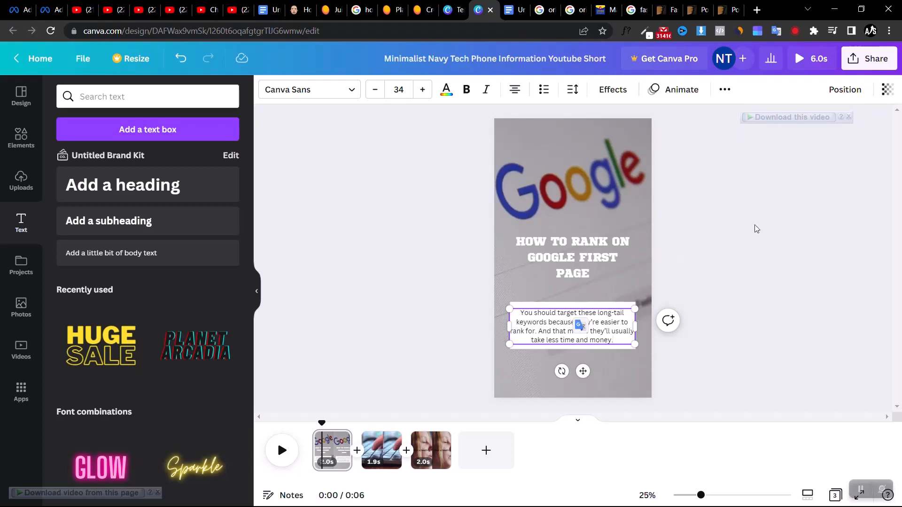
left_click(756, 228)
Reduce the long-tail keywords paragraph to font size 32 so it fits within the white rectangle
left_click(606, 324)
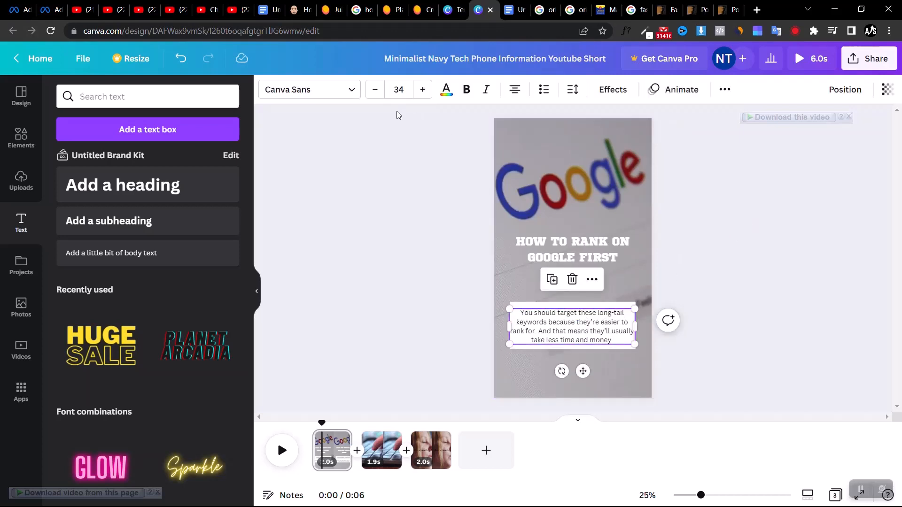
left_click(376, 90)
left_click(376, 89)
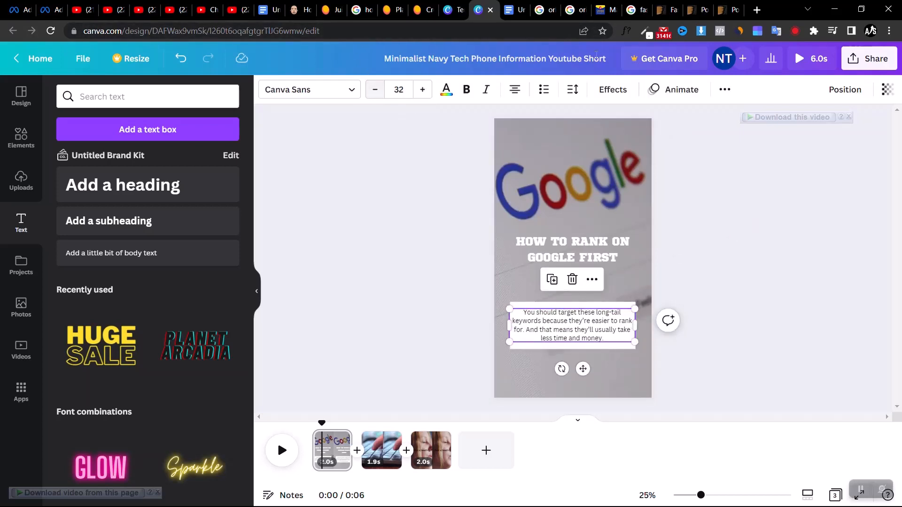
mouse_move(779, 117)
left_click(781, 222)
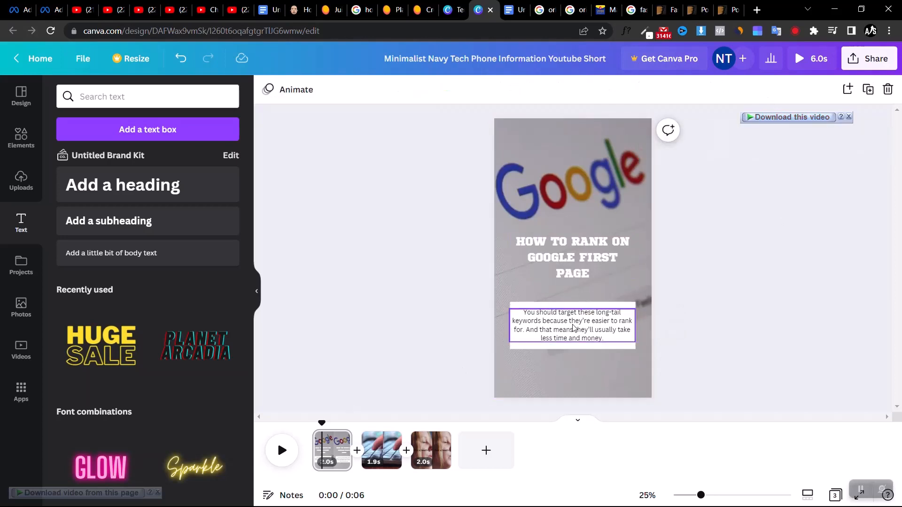
Try left and justified alignment on the long-tail keywords paragraph, then return it to centred
left_click(526, 335)
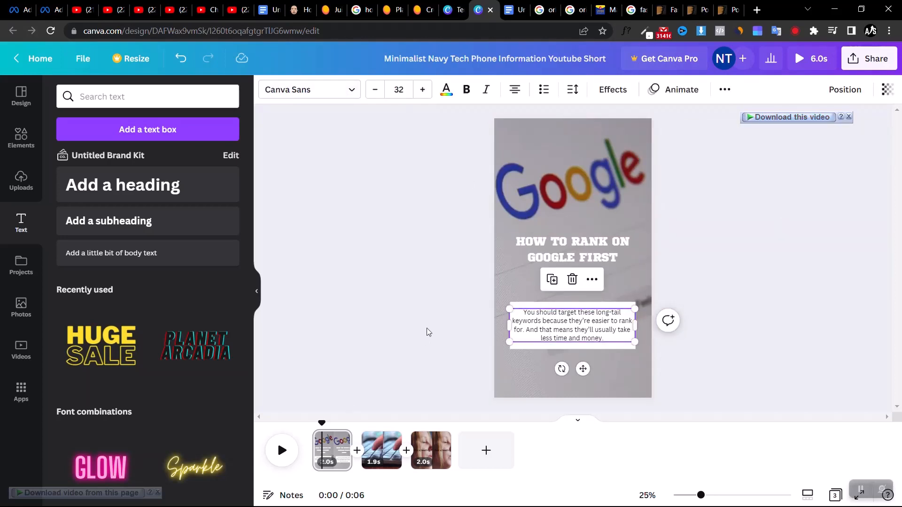
left_click(513, 91)
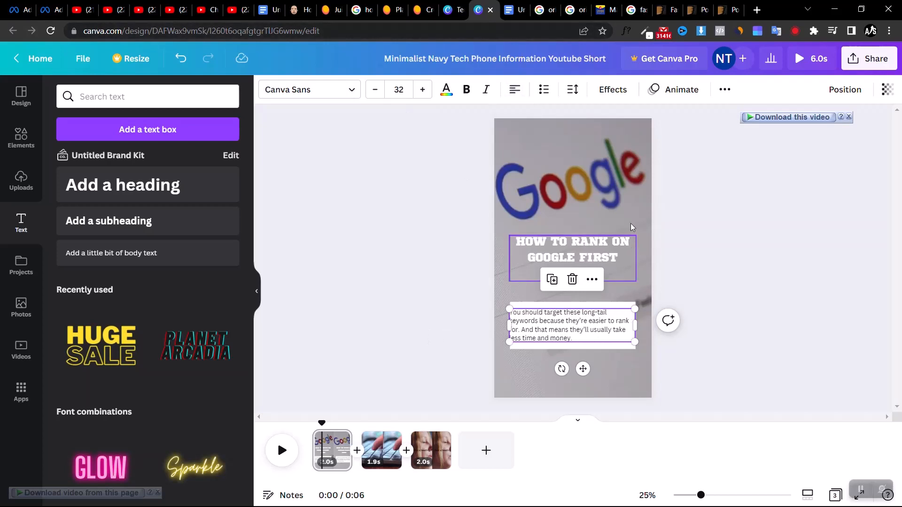
left_click(514, 90)
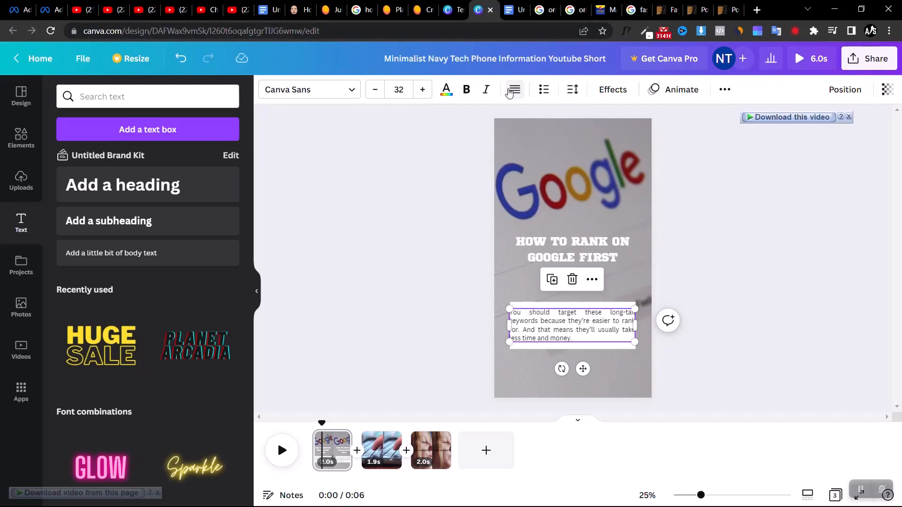
left_click(513, 91)
left_click(514, 90)
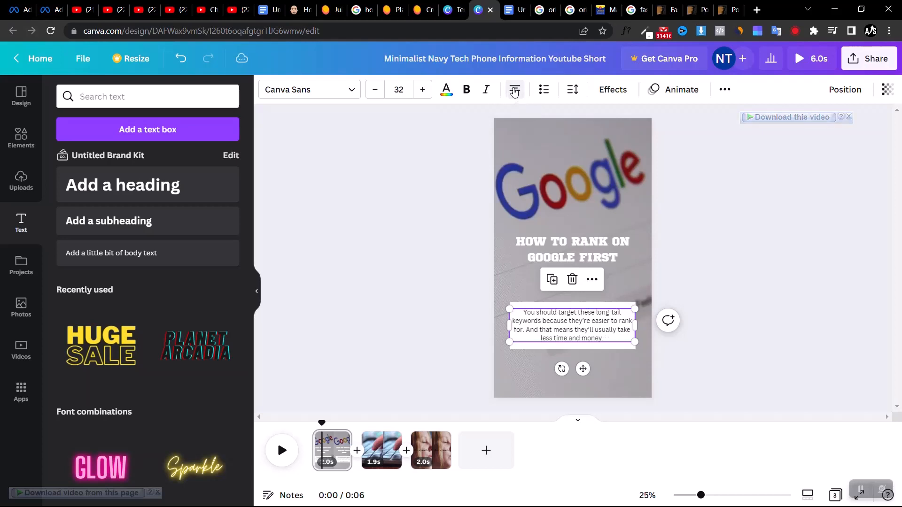
left_click(762, 238)
Move the first-page heading slightly lower, closer to the white text box
left_click(581, 258)
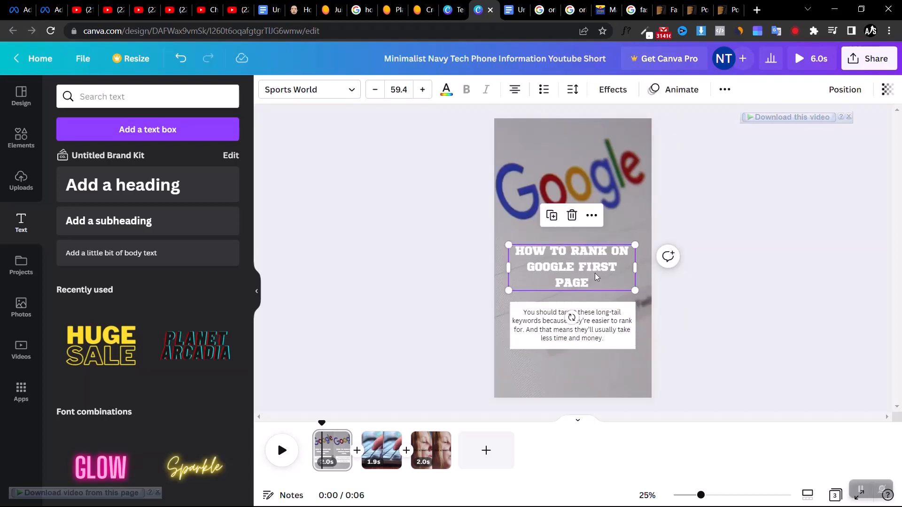
left_click_drag(595, 273, 596, 271)
left_click_drag(452, 242, 483, 275)
Copy the heading, paragraph and white rectangle to the second page and position them near the top of the keyboard clip
left_click(587, 249)
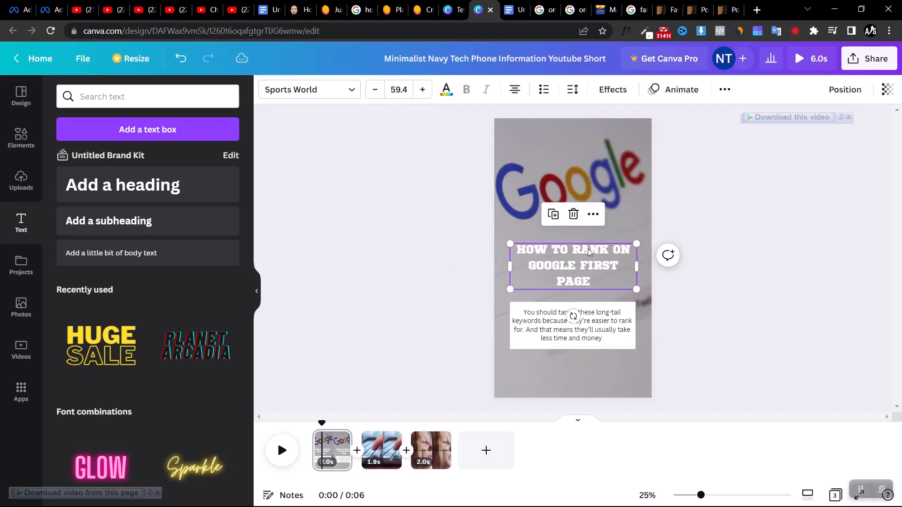
left_click(552, 332)
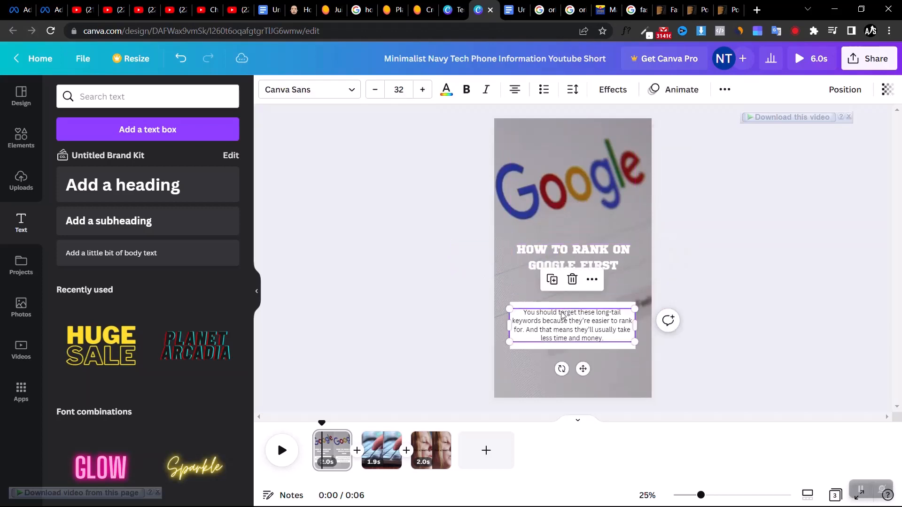
left_click(583, 265, "shift")
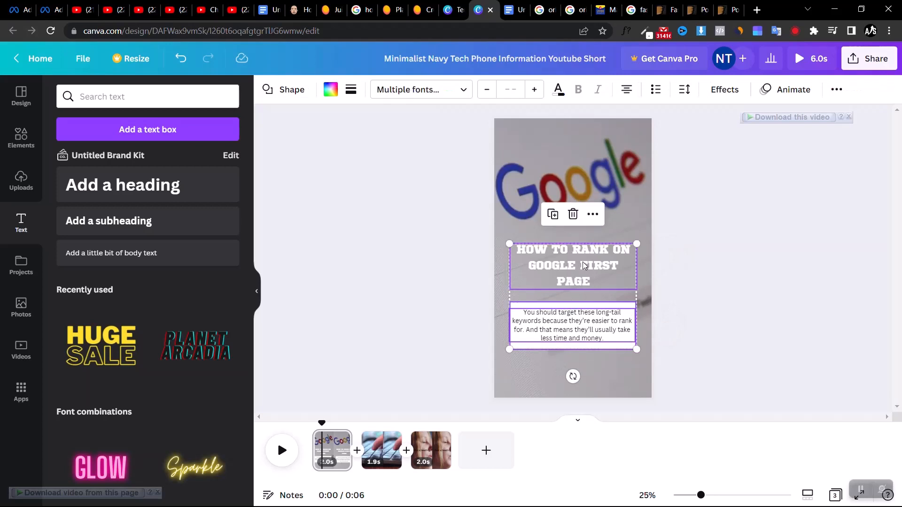
left_click(382, 444)
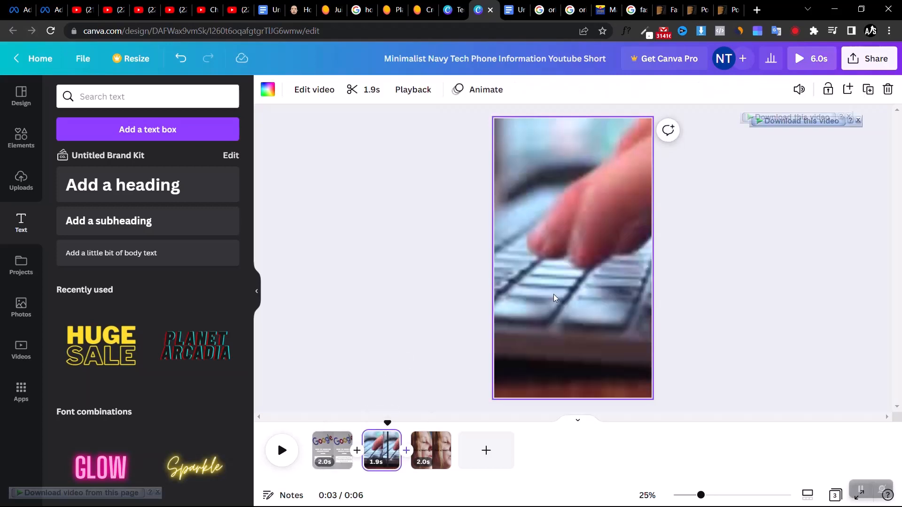
key("ctrl+v")
left_click_drag(576, 283, 578, 173)
left_click(699, 175)
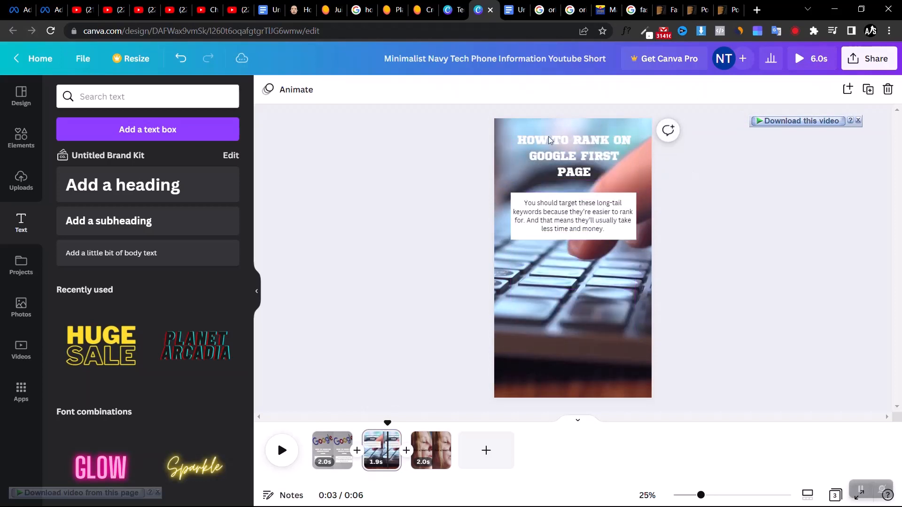
Add a grey square shape to the second page and stretch it behind the heading as a background box
left_click(28, 133)
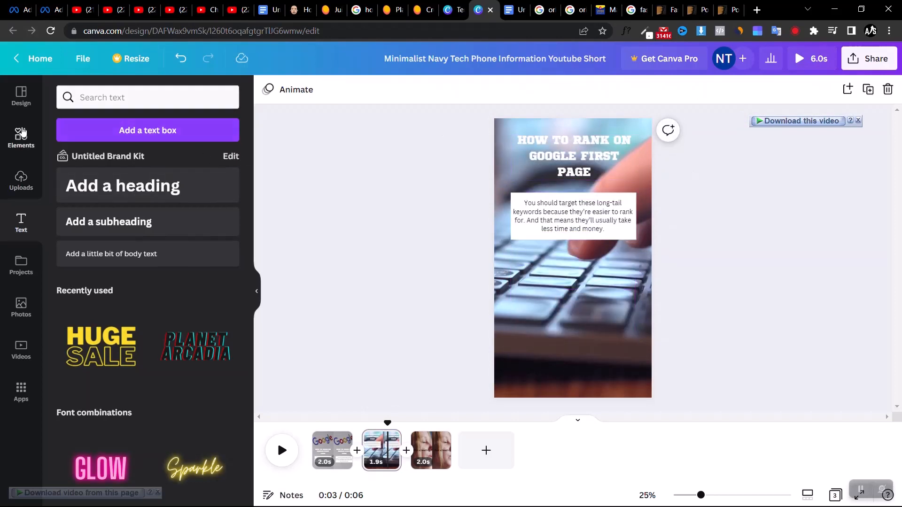
left_click(79, 192)
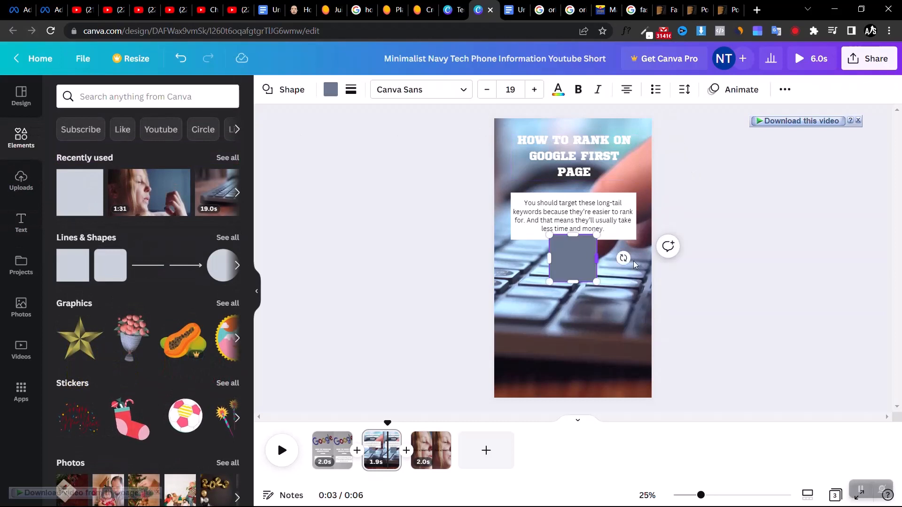
left_click(750, 276)
left_click_drag(582, 274, 638, 152)
left_click_drag(579, 174, 576, 185)
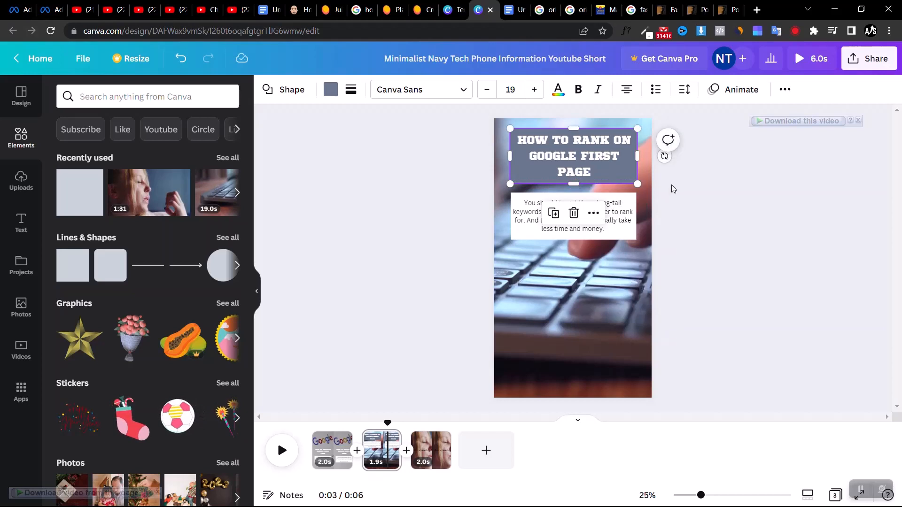
left_click(672, 185)
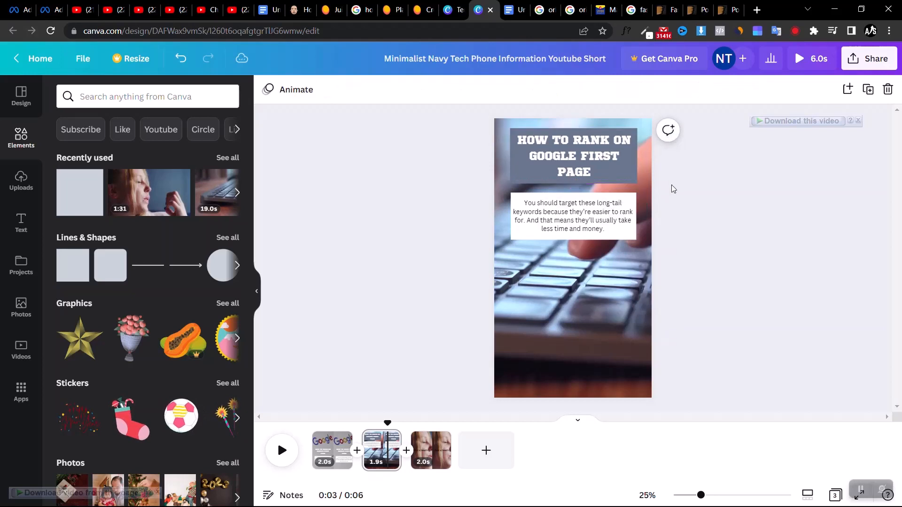
Copy the second page's heading, paragraph and white rectangle to the third page, deleting the "Add a heading" placeholder there
left_click(548, 143)
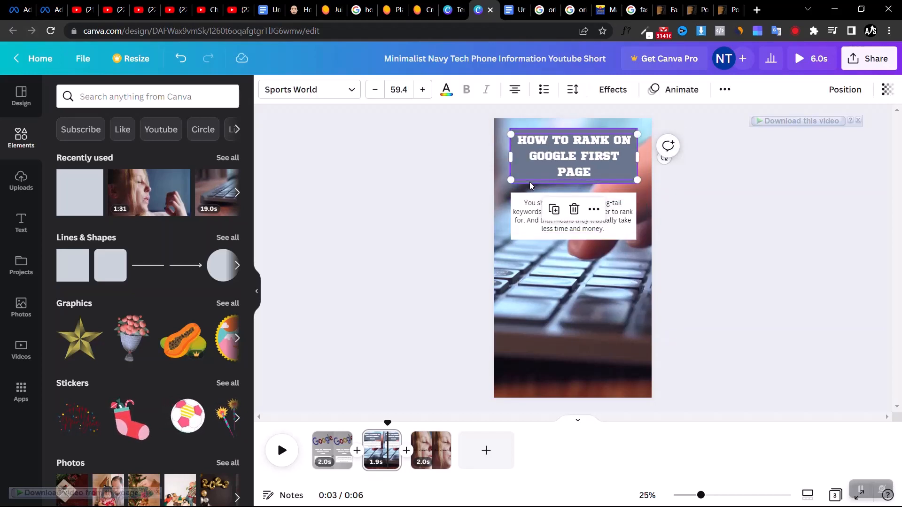
left_click(537, 218, "shift")
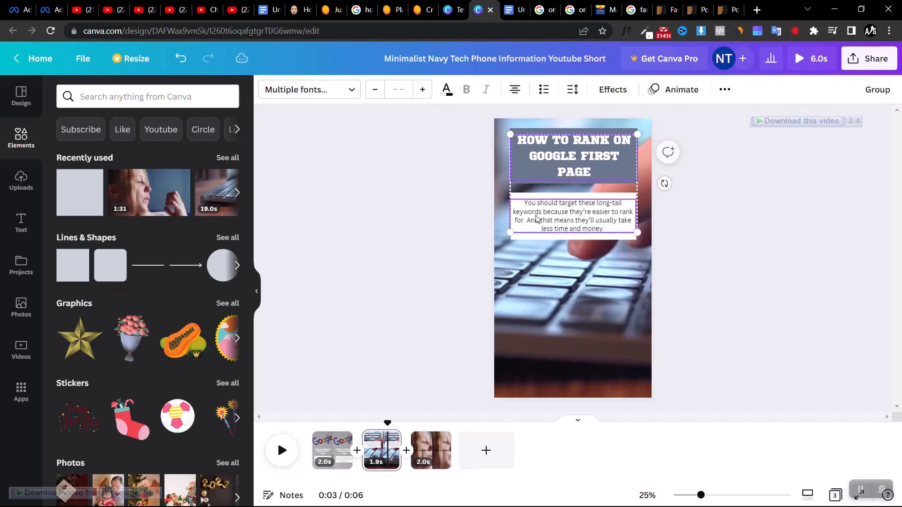
left_click(561, 198, "shift")
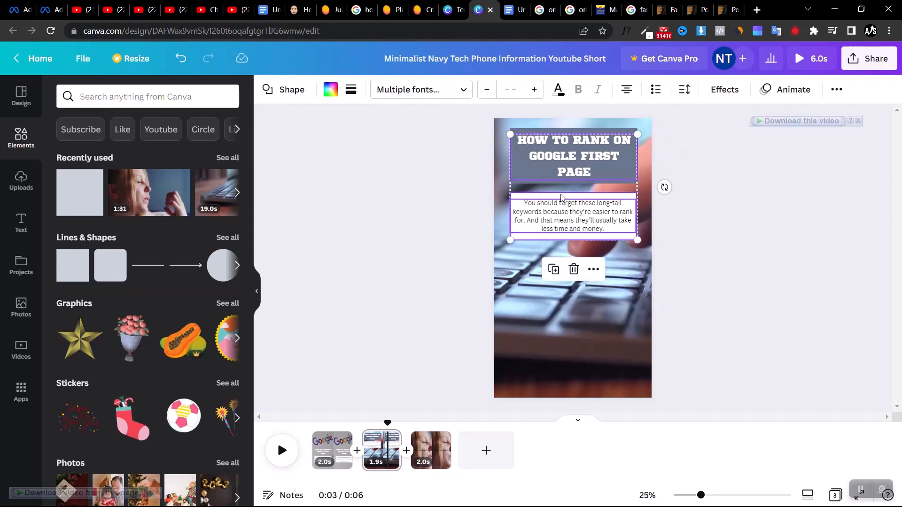
left_click(431, 450)
left_click(552, 259)
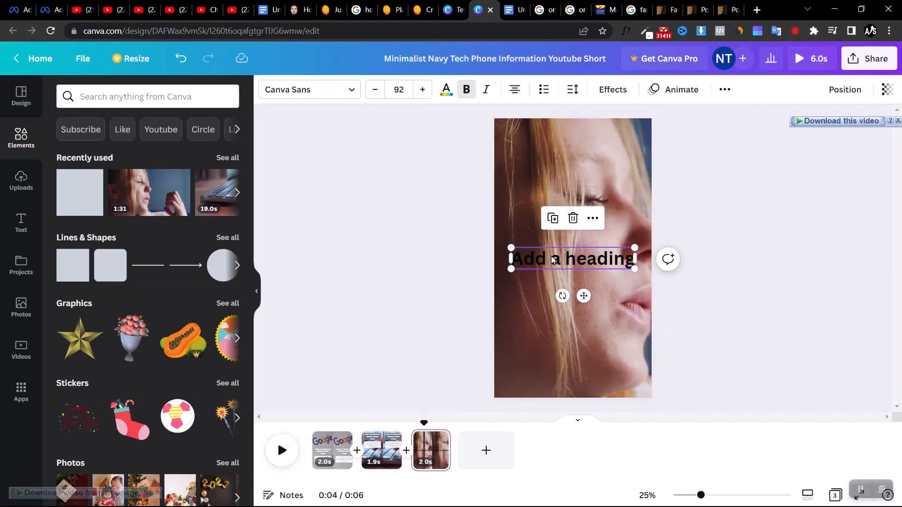
key("Delete")
key("ctrl+v")
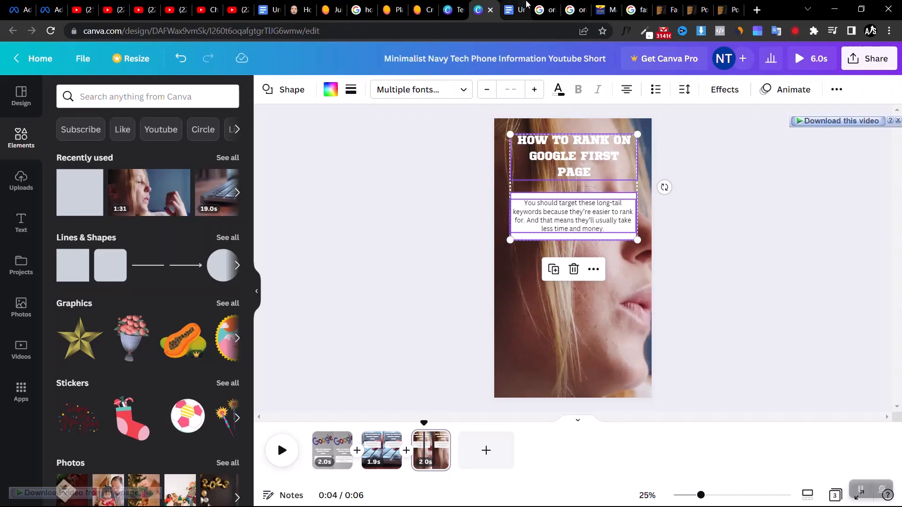
Switch to the Google Docs article notes and copy the second tip's title, "Pay to reach the top of the AdWords search network"
left_click(515, 9)
left_click_drag(320, 335, 244, 335)
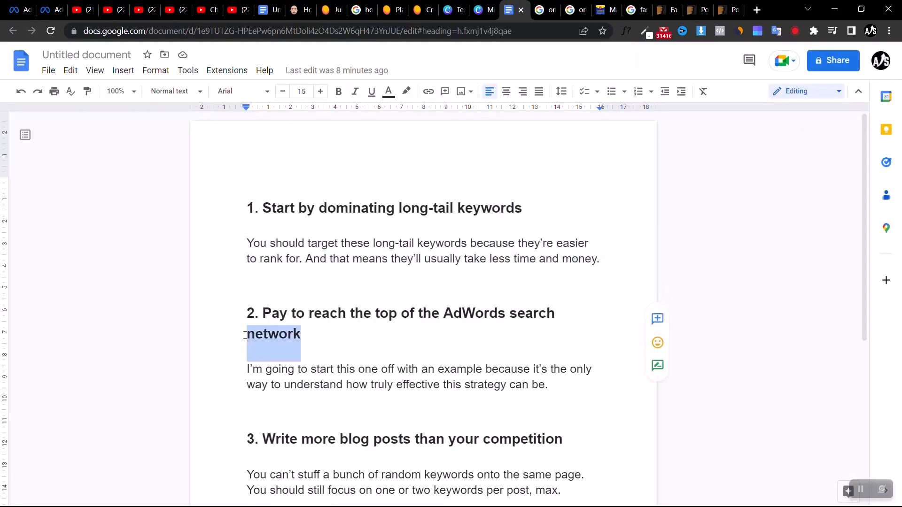
left_click_drag(566, 427, 239, 416)
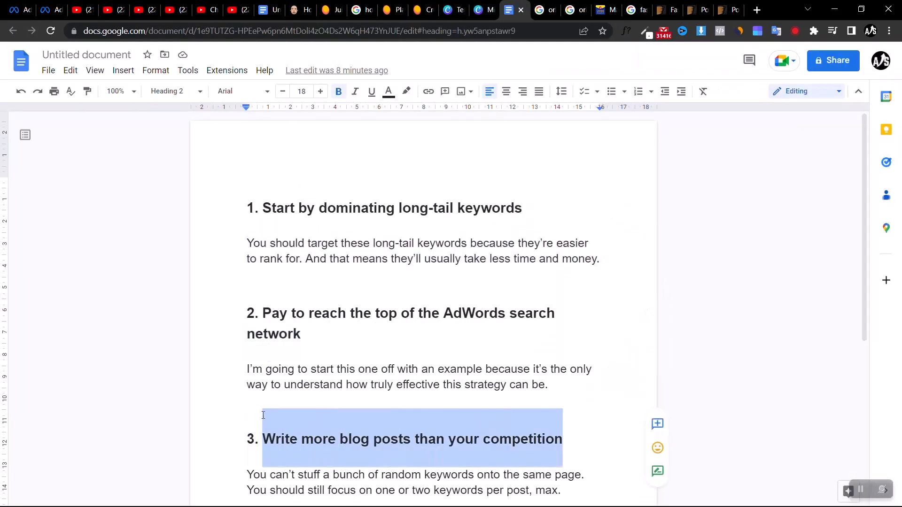
left_click_drag(301, 347, 265, 297)
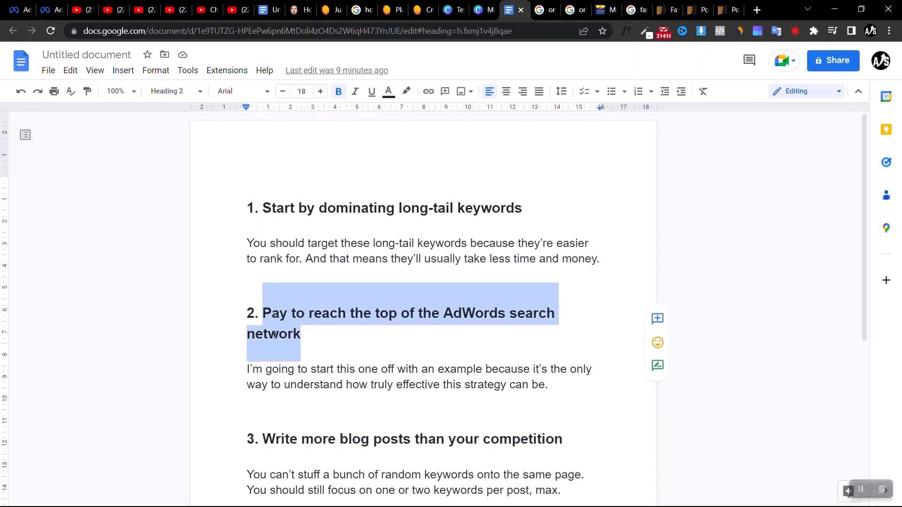
Back in Canva, replace the third page's heading text with "Pay to reach the top of the AdWords search network"
left_click(482, 10)
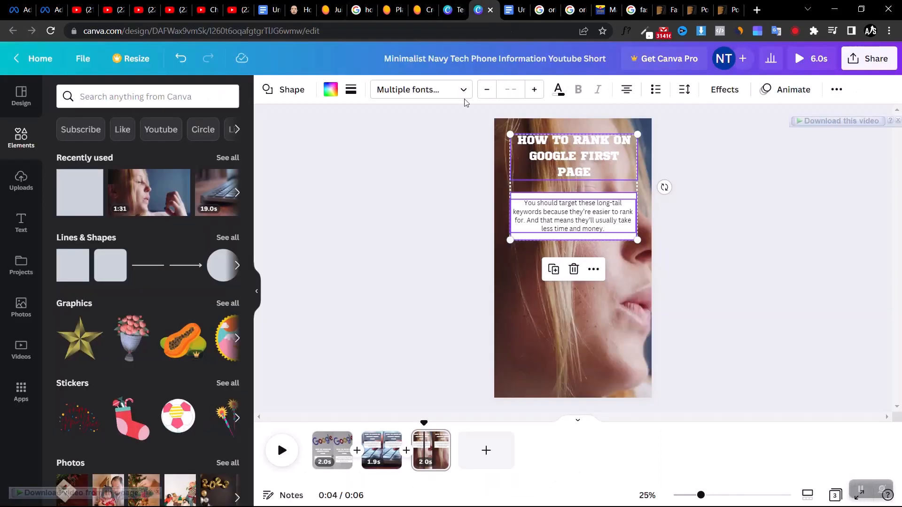
left_click(599, 132)
double_click(600, 131)
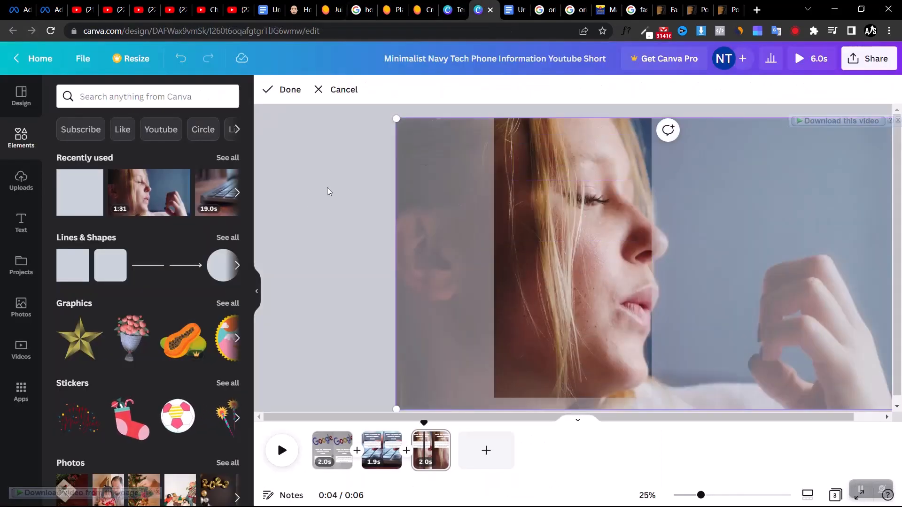
left_click(306, 203)
left_click(607, 154)
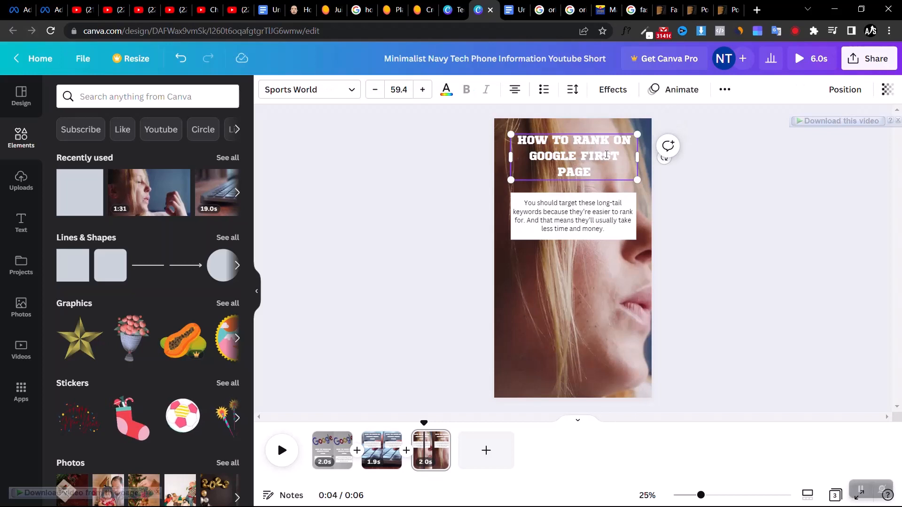
key("ctrl+a")
type("PAY TO REACH THE TOP OF THE ADWORDS SEARCH NETWORK")
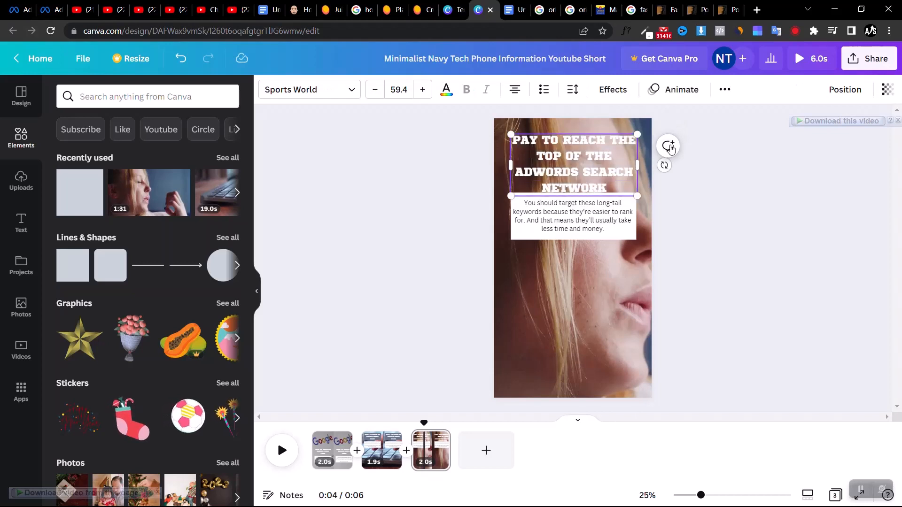
Tighten the line spacing of the third page's heading so it clears the white text box below
left_click(569, 91)
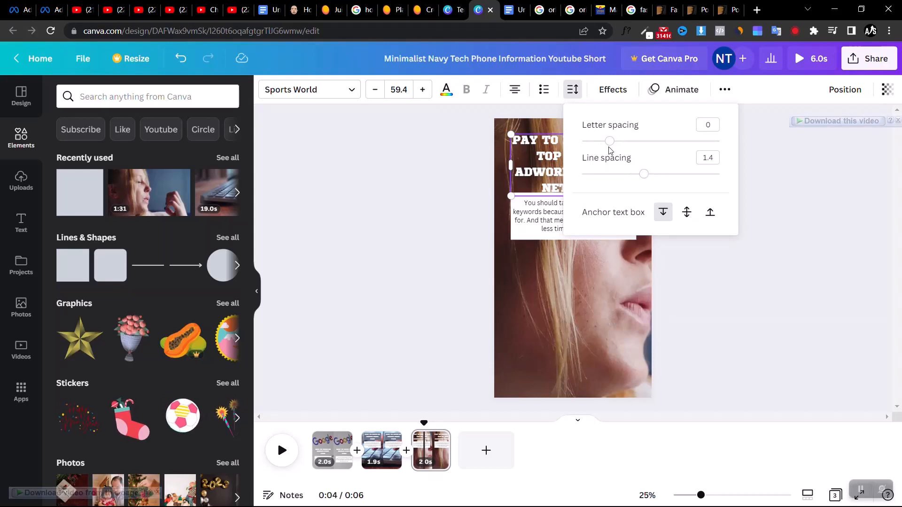
left_click_drag(640, 174, 614, 174)
left_click(368, 225)
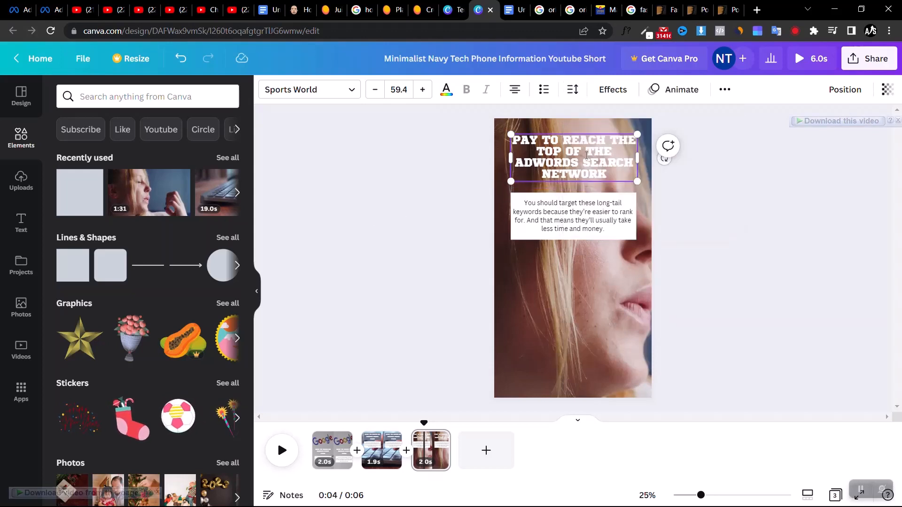
key("Escape")
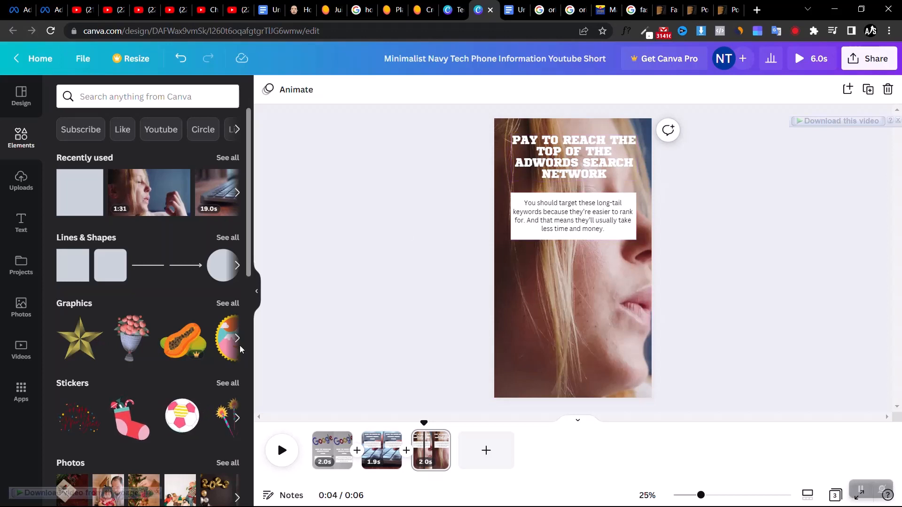
Open Canva's audio library and preview the "Happy Happy" track
left_click(13, 398)
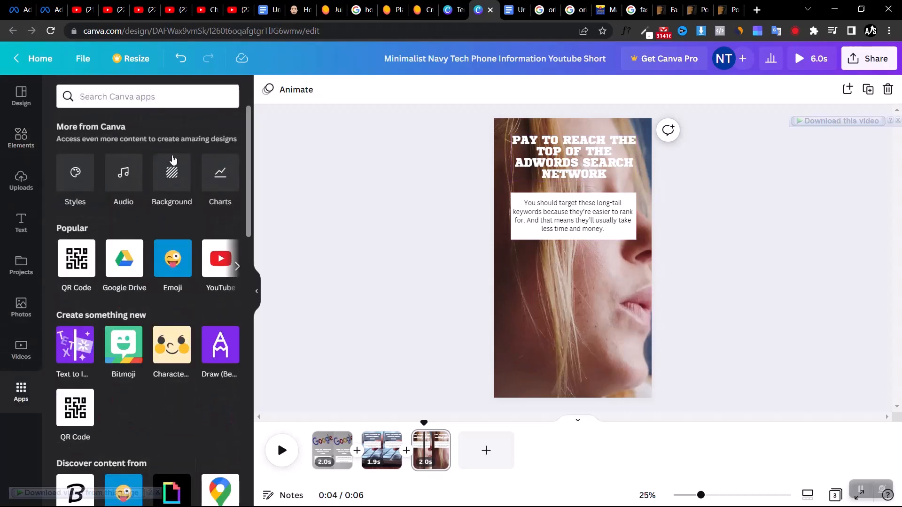
left_click(123, 123)
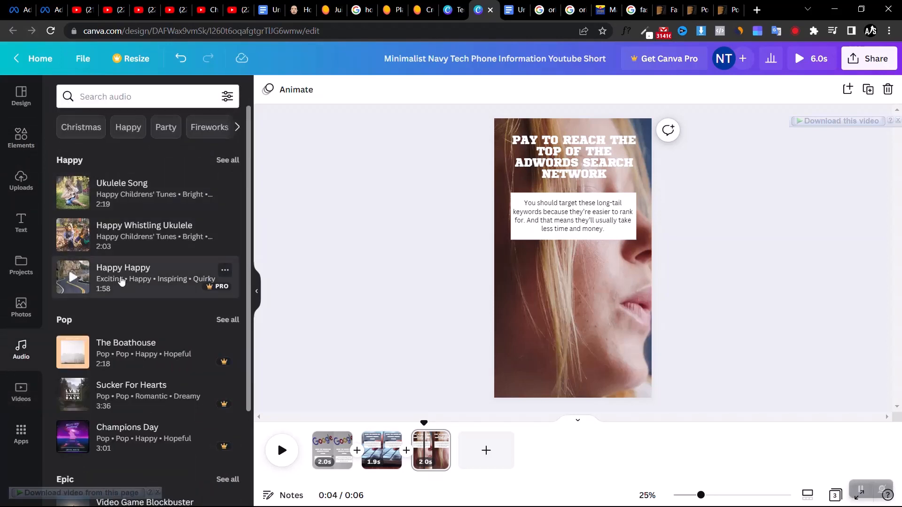
left_click(74, 283)
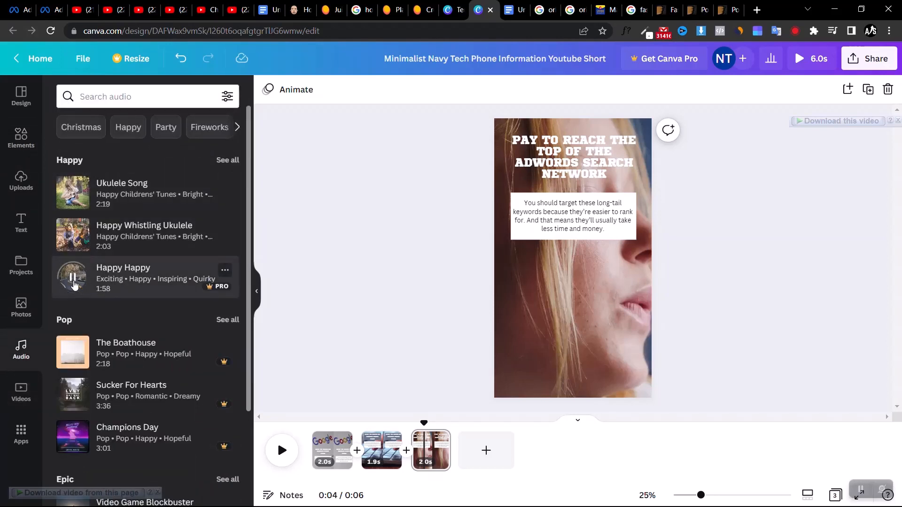
left_click(74, 283)
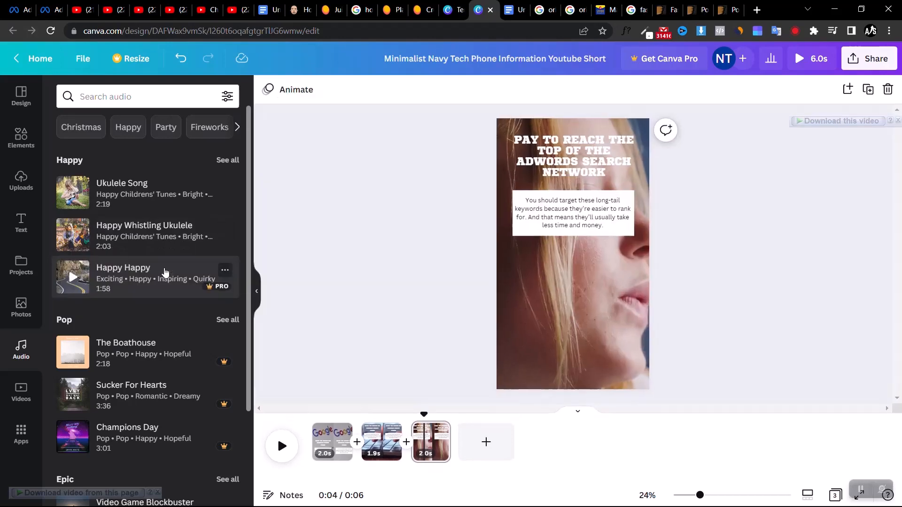
Add the "Happy Whistling Ukulele" track beneath the video pages and extend it to 6.0 s
left_click_drag(132, 235, 328, 460)
left_click(383, 329)
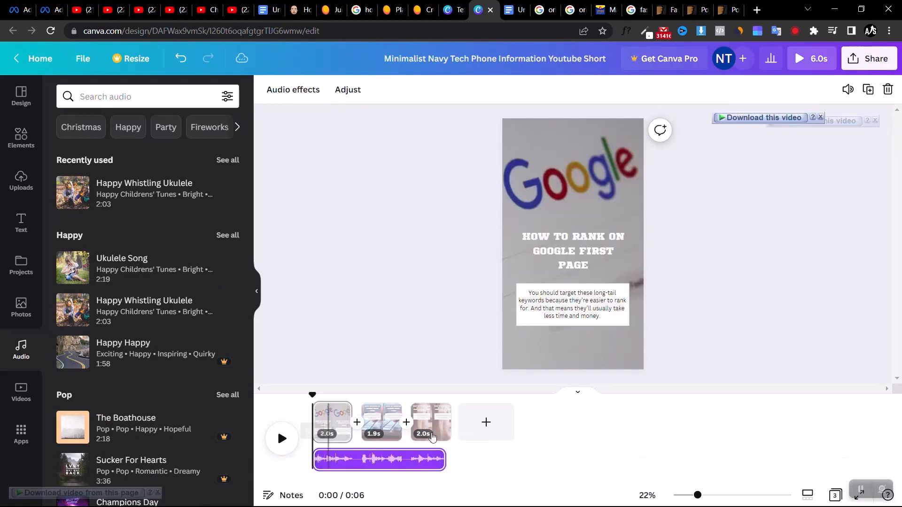
left_click_drag(444, 461, 450, 461)
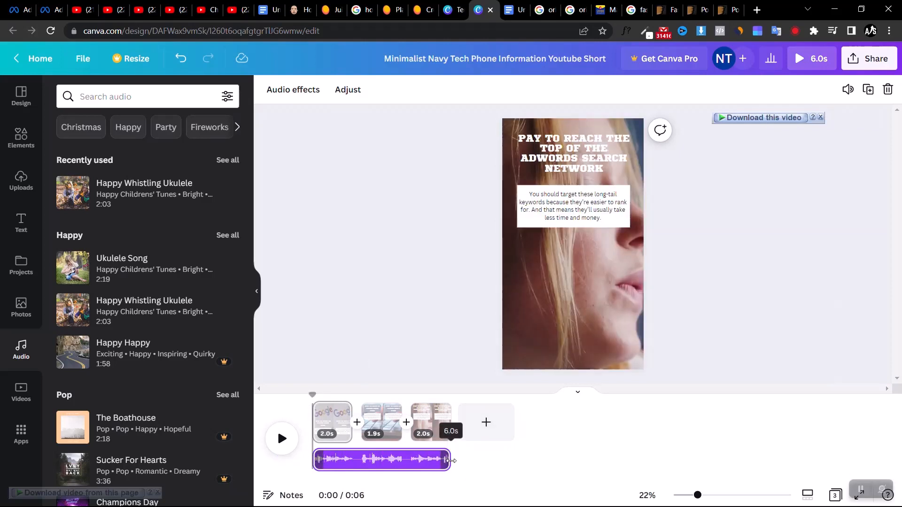
left_click(441, 330)
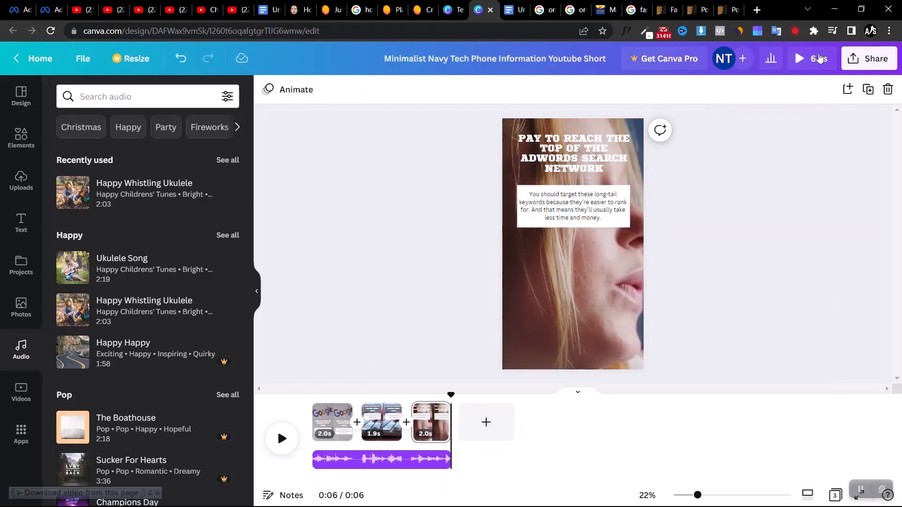
left_click(859, 55)
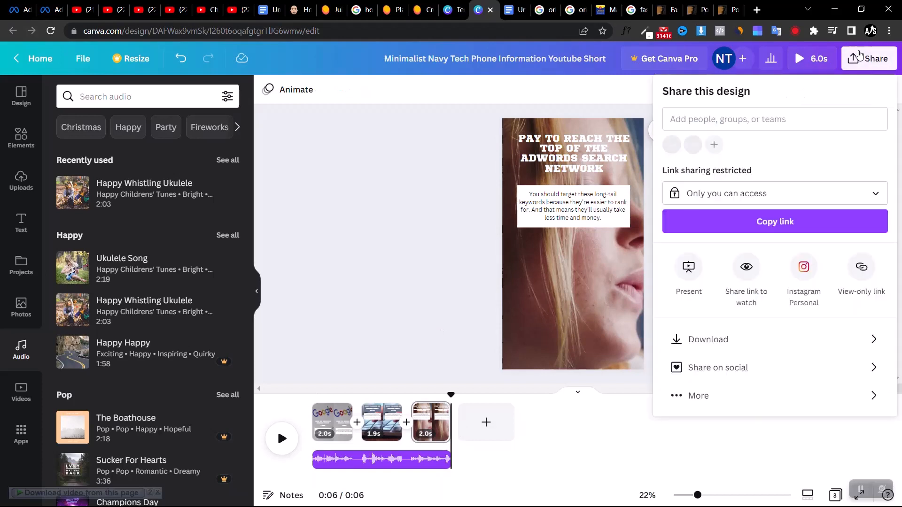
left_click(441, 191)
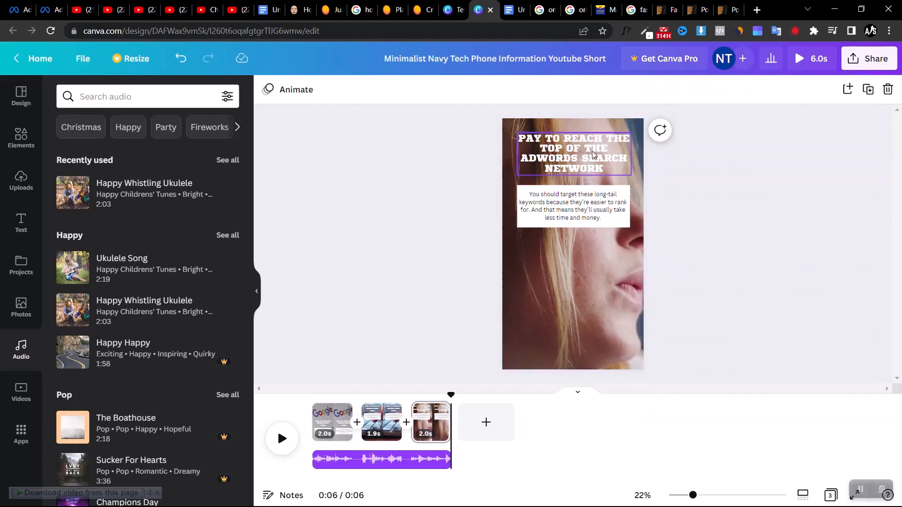
Stretch the white rectangle well down the third page and place a copy of the paragraph near its lower edge
left_click(573, 195)
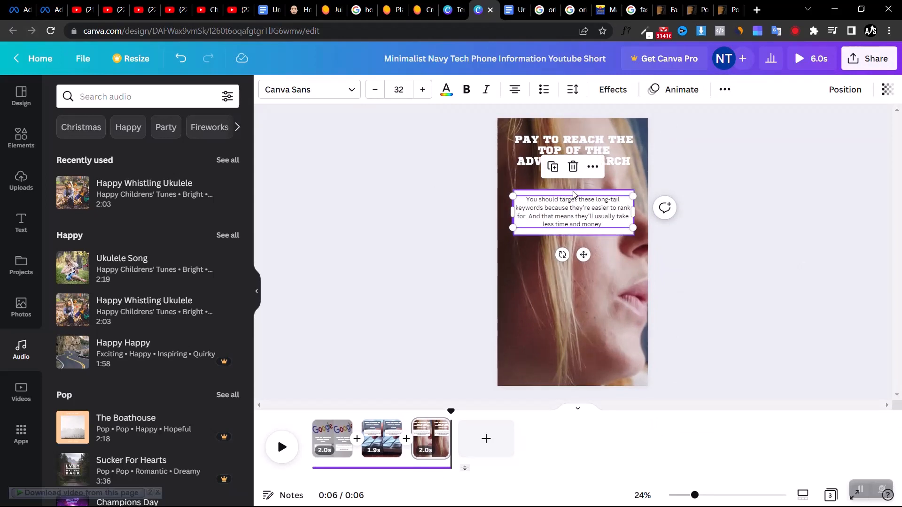
left_click(573, 191)
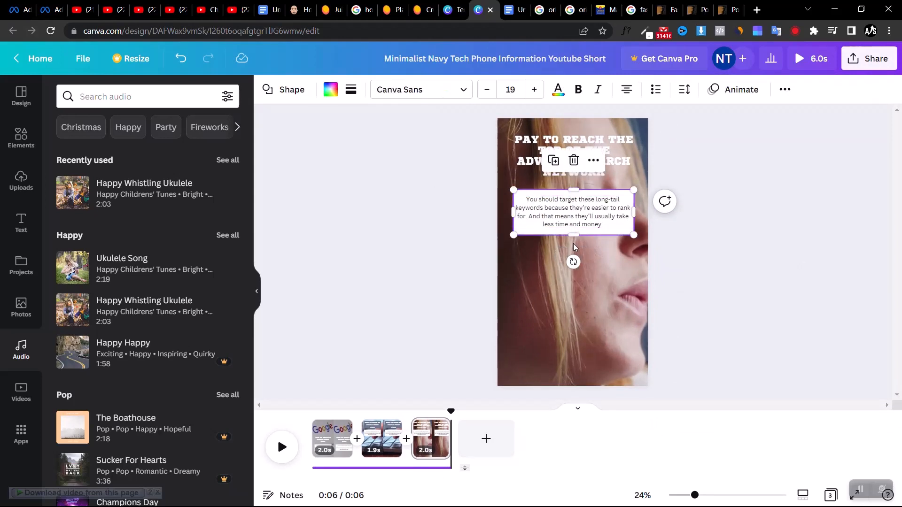
left_click_drag(573, 235, 575, 333)
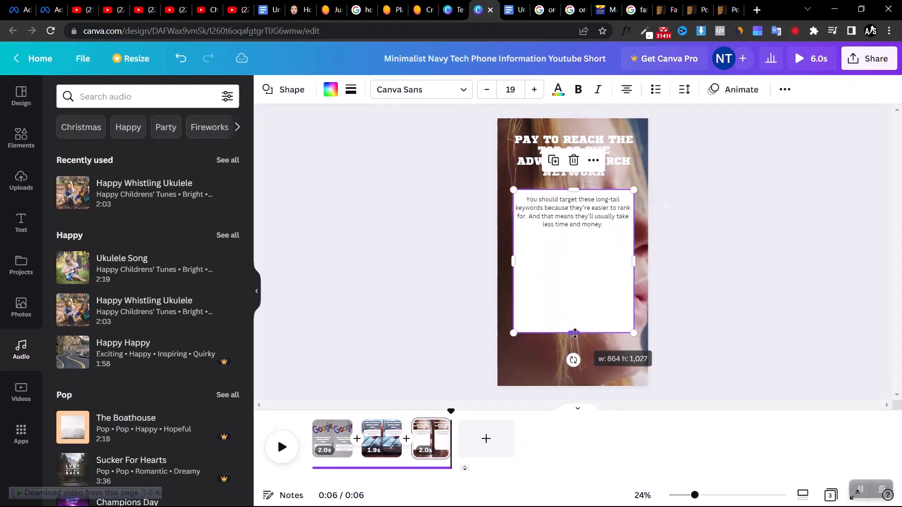
left_click(584, 210)
left_click_drag(584, 210, 584, 308)
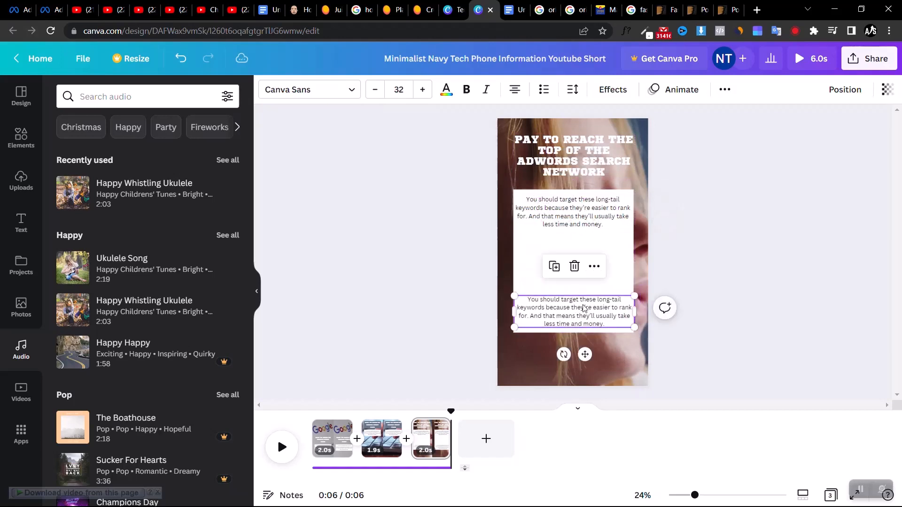
Replace the lower paragraph's text with "Check link in description to find a software that will help you rank your business website/blog fast on google"
double_click(583, 307)
triple_click(584, 306)
type("C")
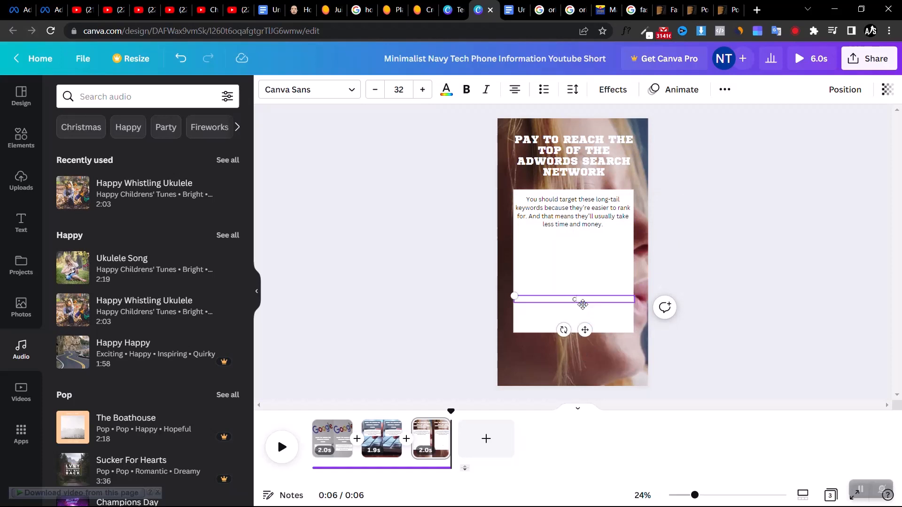
type("heck link in description to find a software that will help you rank your business website/blog fast on google")
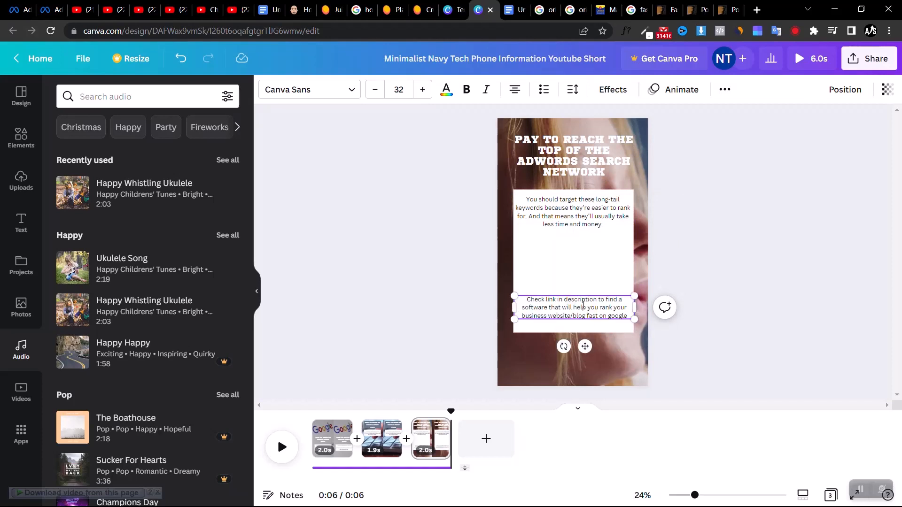
left_click(428, 314)
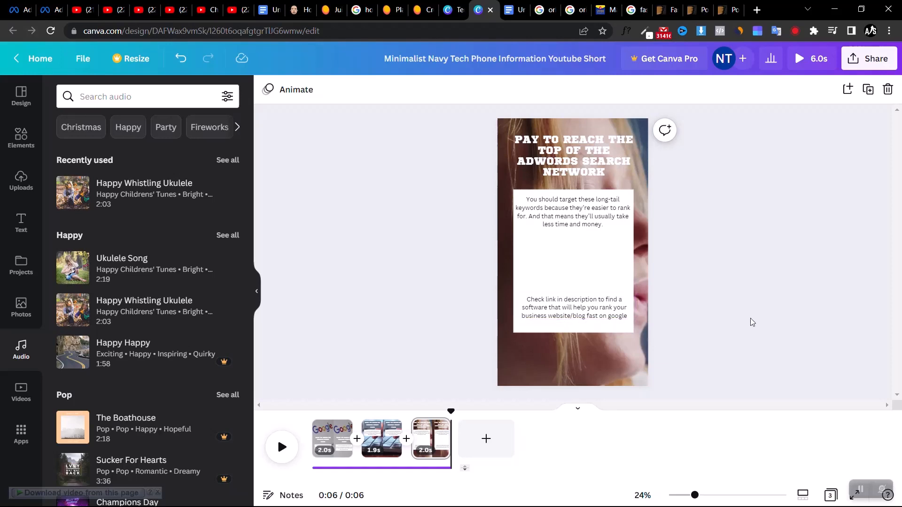
Download all three pages of the design as an MP4 video at 1080p (HD)
left_click(866, 62)
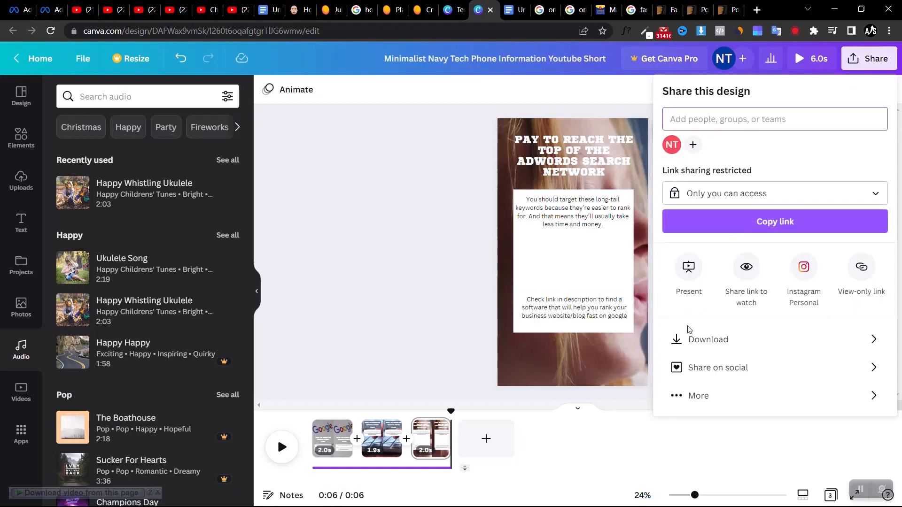
left_click(681, 339)
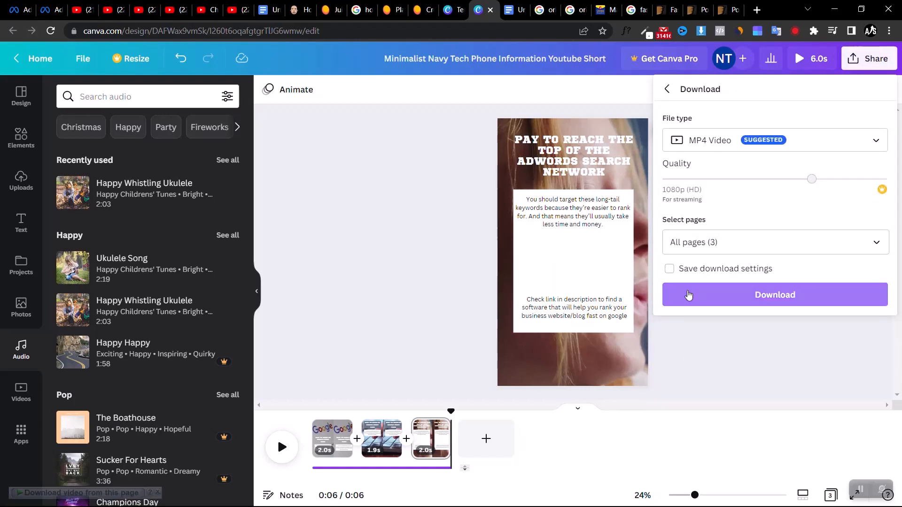
left_click(689, 295)
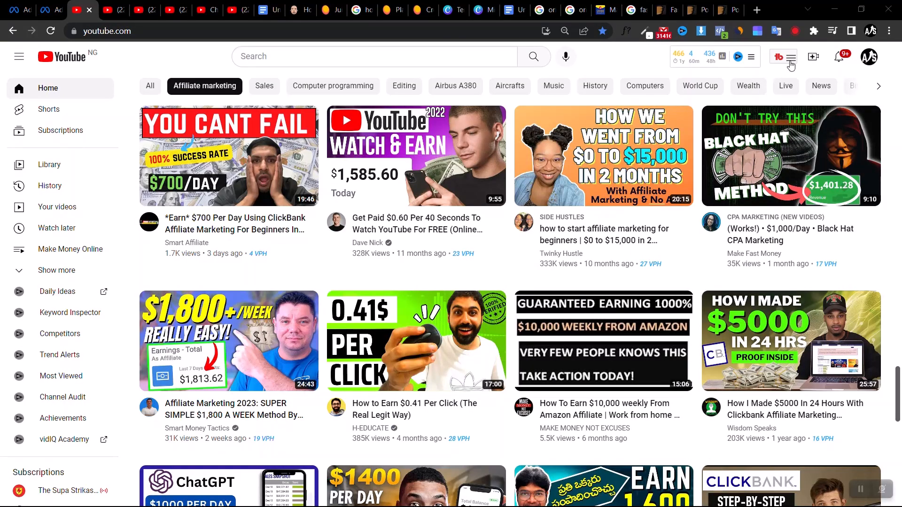
On YouTube, start a video upload and choose the exported "Minimalist Navy Tech Phone Information Youtube Short" file
left_click(874, 59)
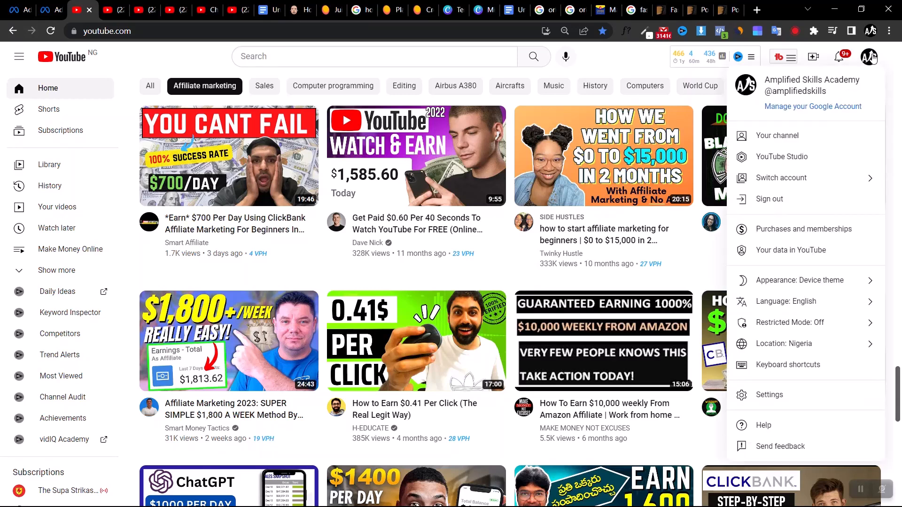
left_click(813, 60)
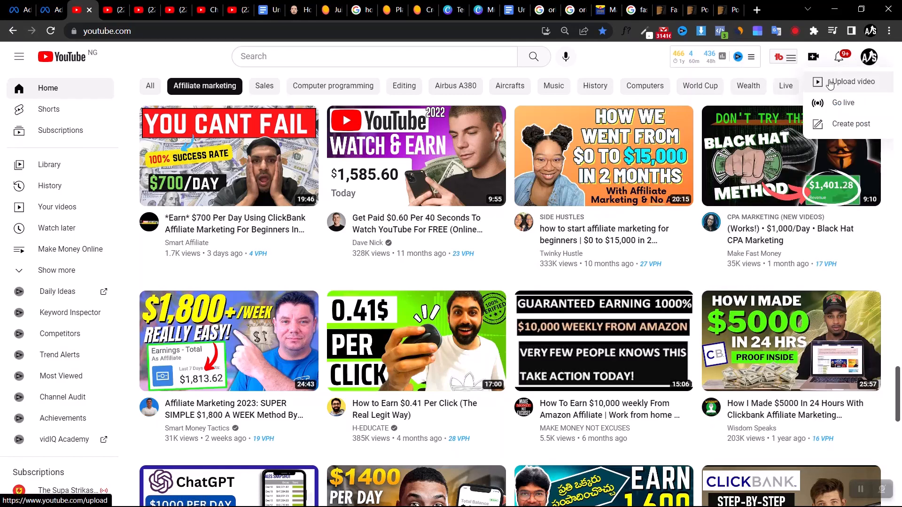
left_click(829, 83)
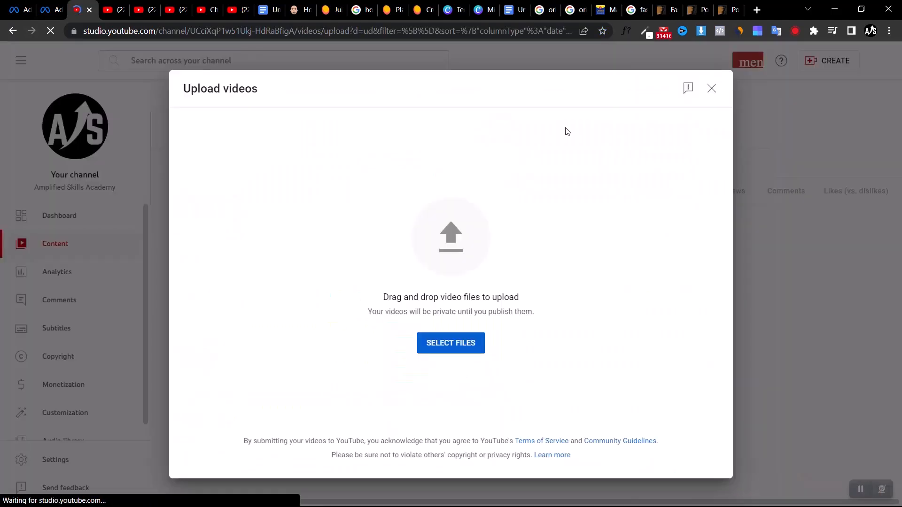
left_click(461, 350)
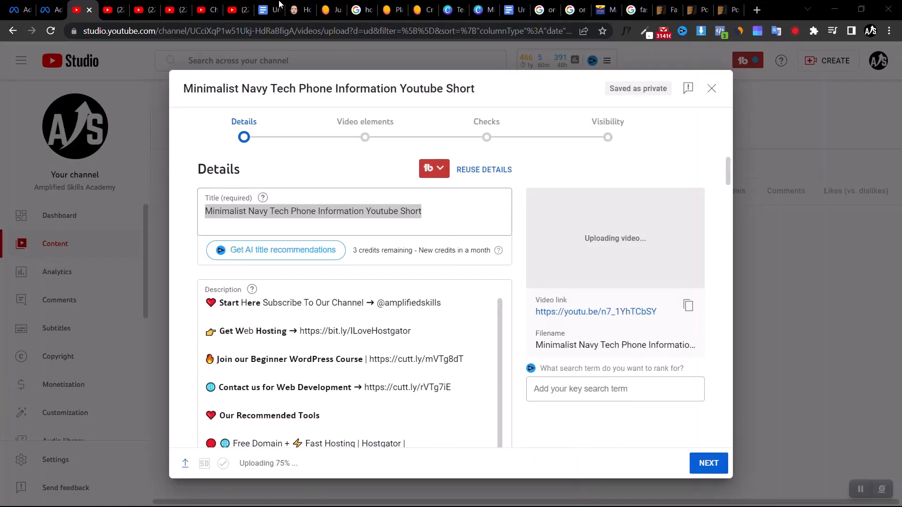
Copy the Google search phrase "how to rank on google first page" and use it as the uploaded video's title
left_click(357, 6)
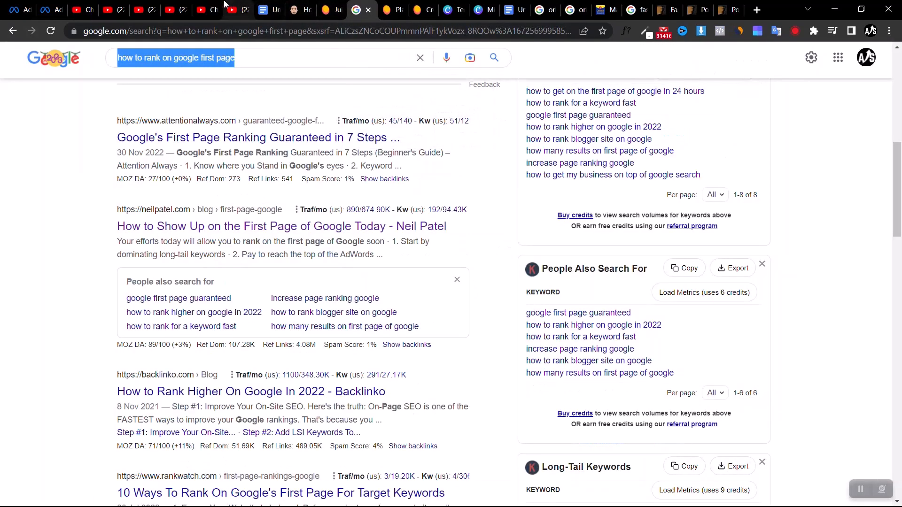
left_click(82, 9)
type("how to rank on google first page")
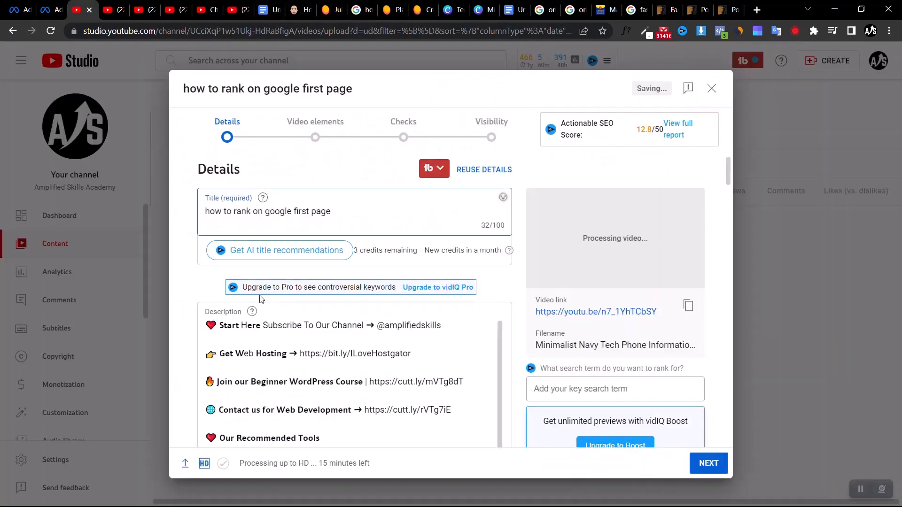
Capitalize the first letter of the video title so it reads "How to rank on google first page"
left_click(210, 212)
key("BackSpace")
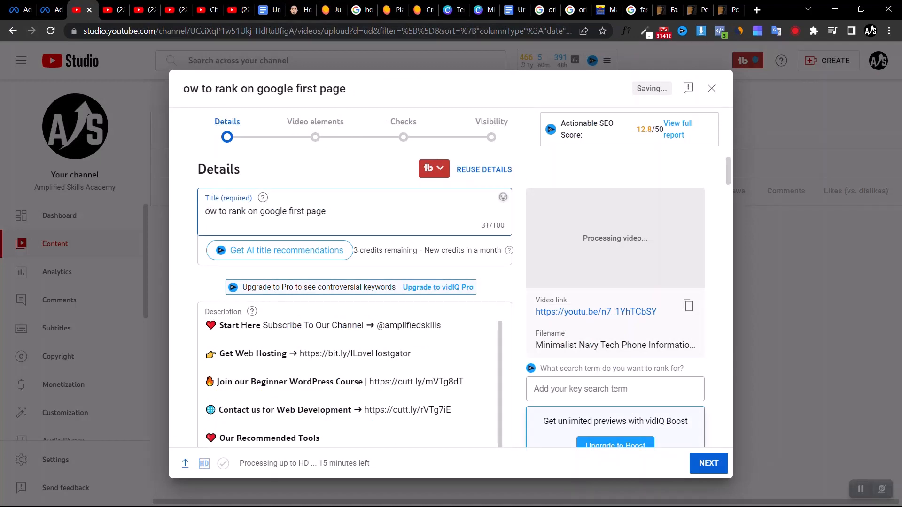
type("H")
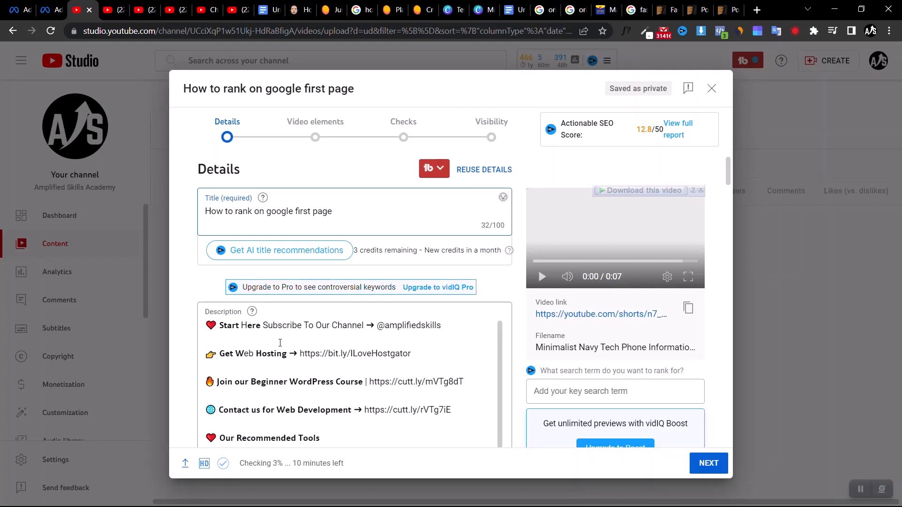
Add the line "Get your business ranked fast on google using this simple software ---" above the existing description text, separated by blank lines
left_click(207, 325)
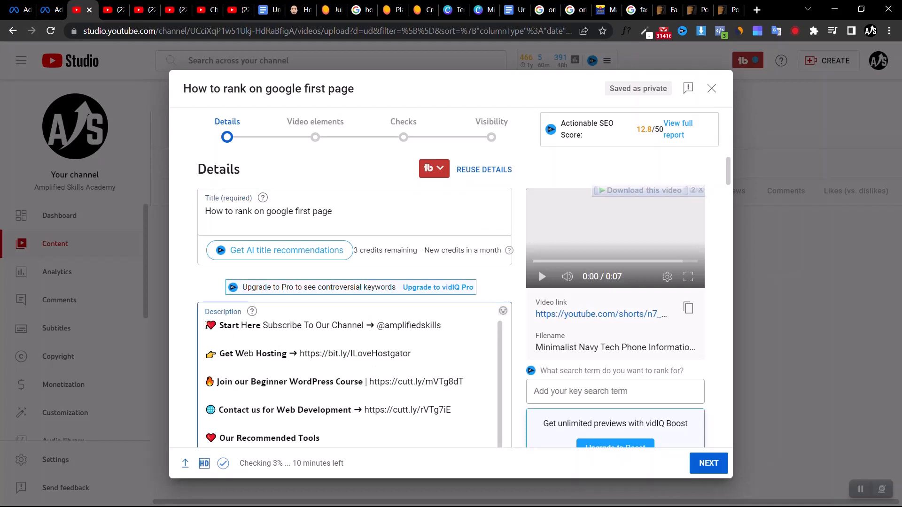
type("\\")
key("BackSpace")
key("Return")
key("Return")
key("Return")
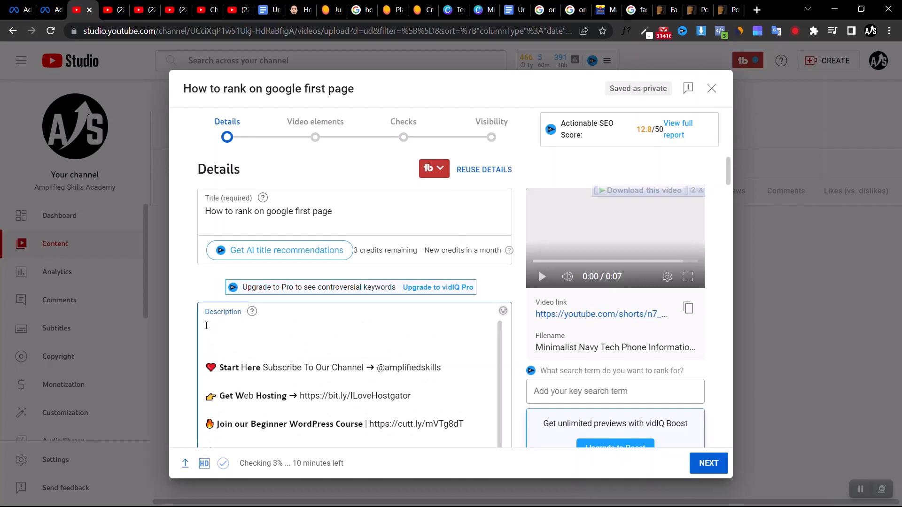
type("Get your business ranked fast on google using this simple software ---")
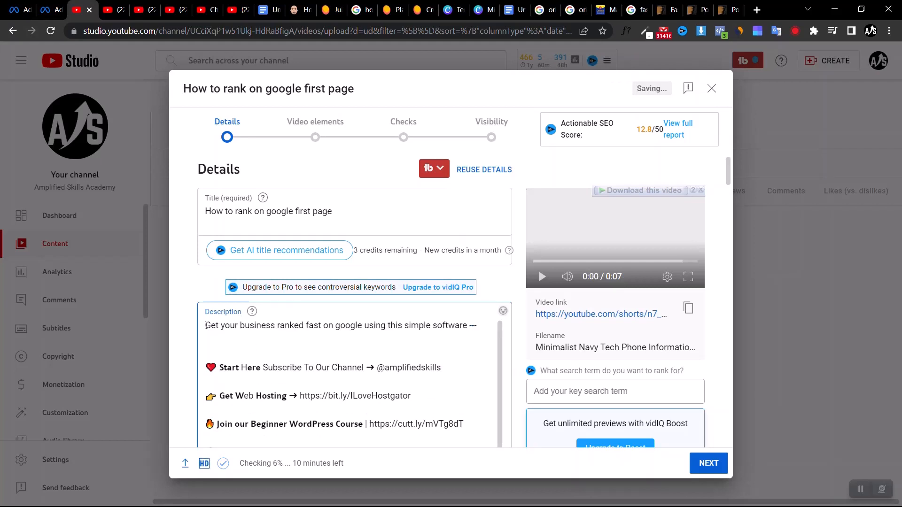
left_click_drag(464, 424, 369, 430)
key("ctrl+c")
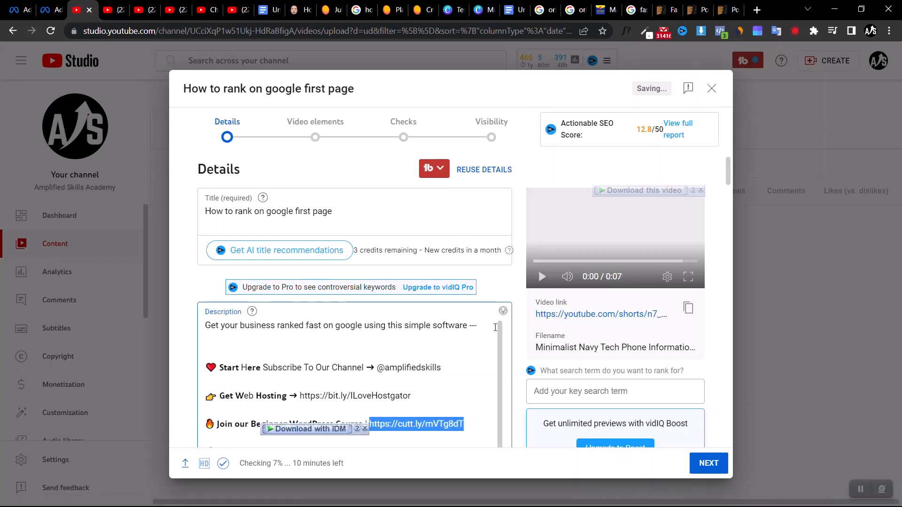
left_click(484, 327)
key("ctrl+v")
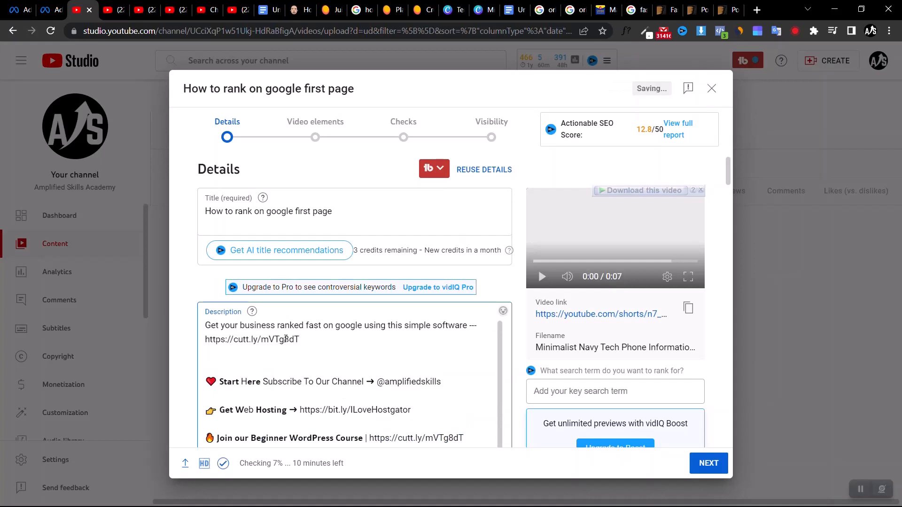
key("Delete")
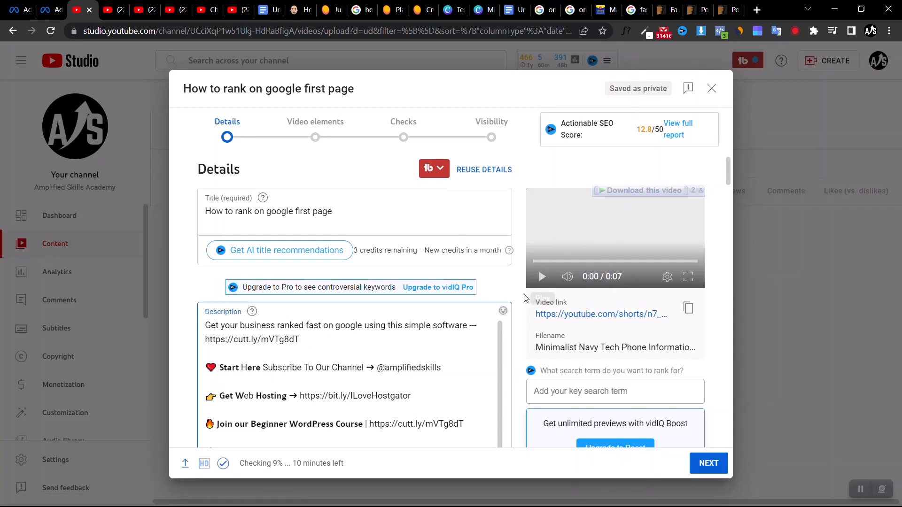
Review the remaining video details, including the playlist choices, audience setting, paid promotion option and tags
scroll(520, 301, "down", 5)
scroll(521, 300, "down", 15)
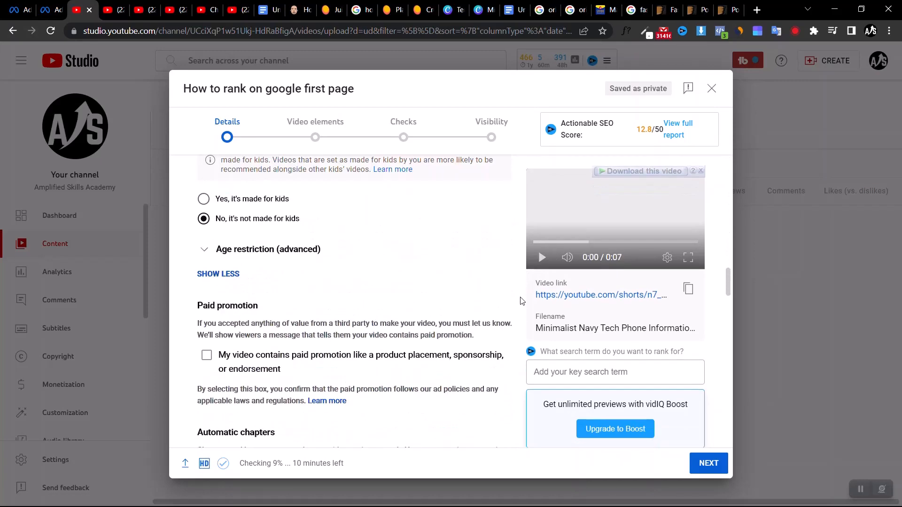
scroll(267, 174, "up", 2)
left_click(267, 175)
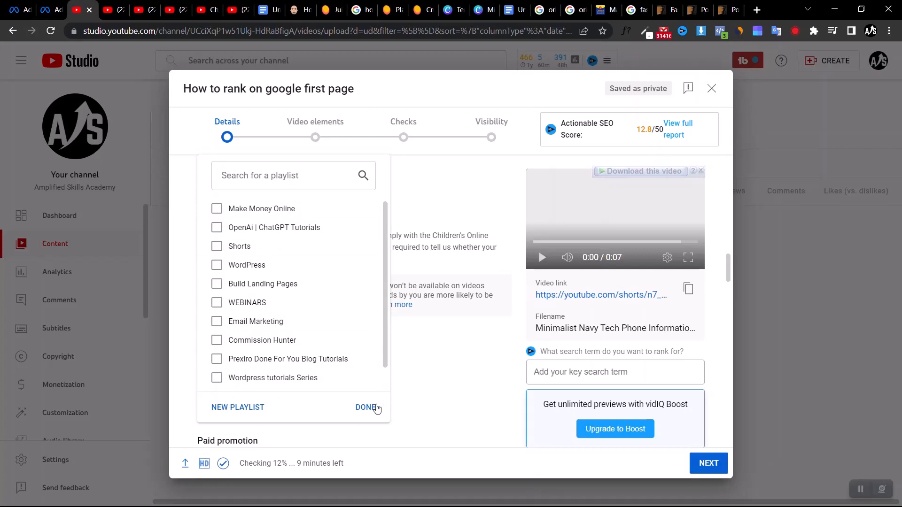
left_click(517, 357)
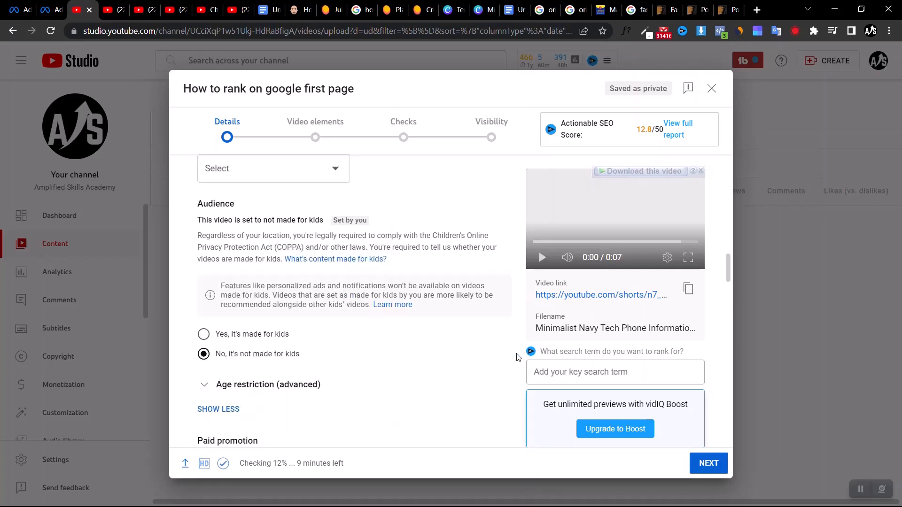
scroll(517, 357, "down", 15)
scroll(374, 278, "down", 5)
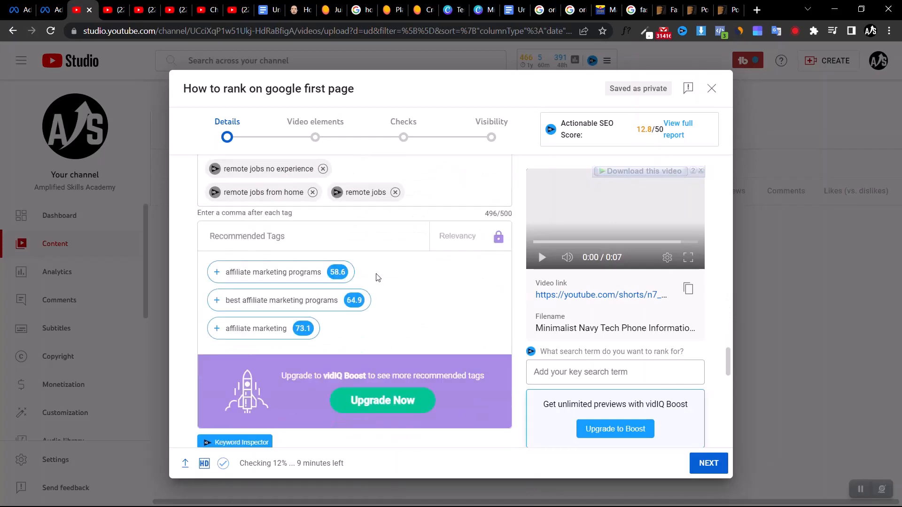
scroll(215, 262, "up", 10)
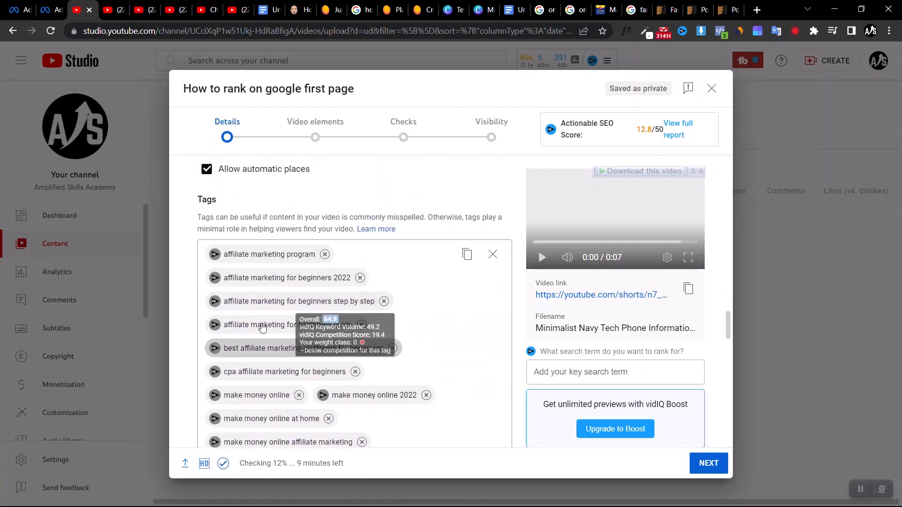
Advance the upload past the video elements and checks to the visibility stage
left_click(696, 465)
left_click(696, 465)
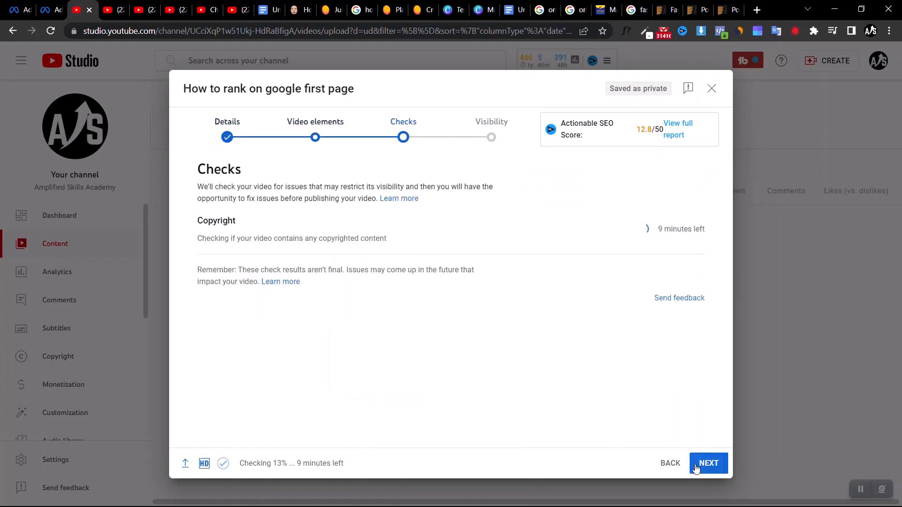
left_click(696, 465)
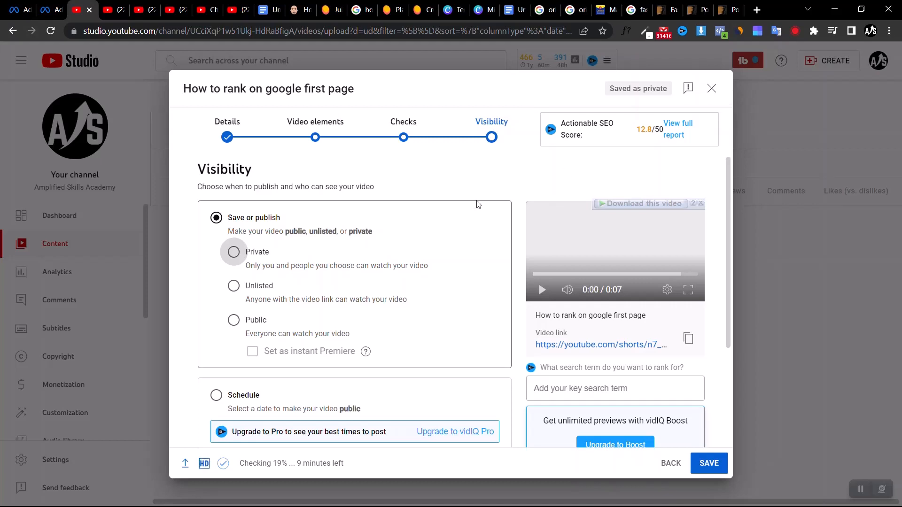
In the Google results for "oriental kitchen", replace the query and search for "barber shop la"
left_click(538, 8)
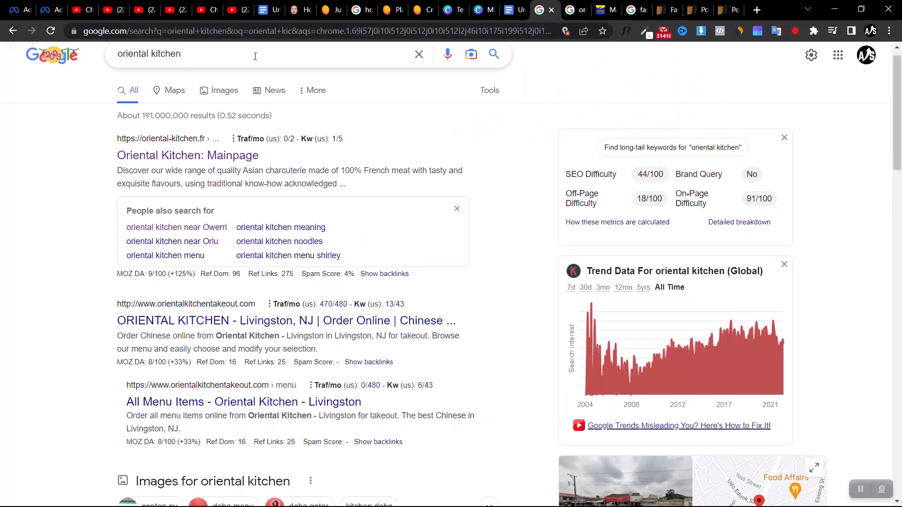
left_click(248, 59)
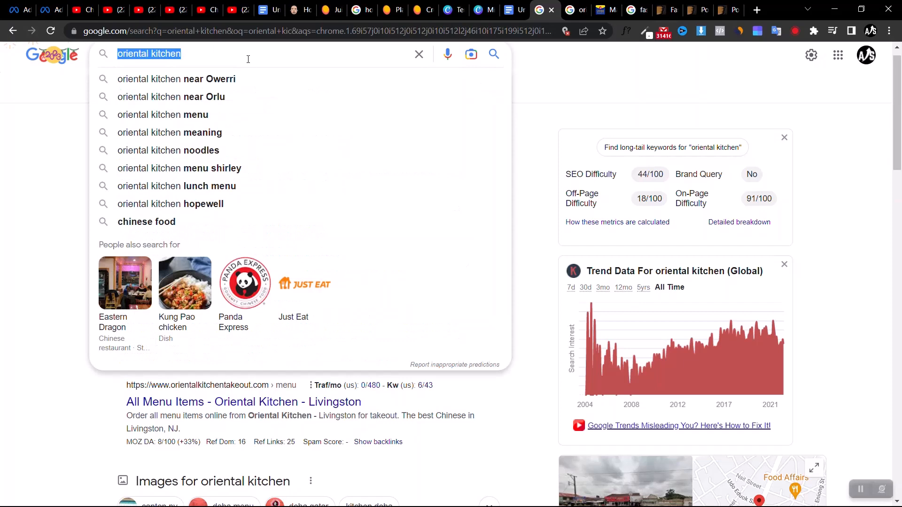
type("barber")
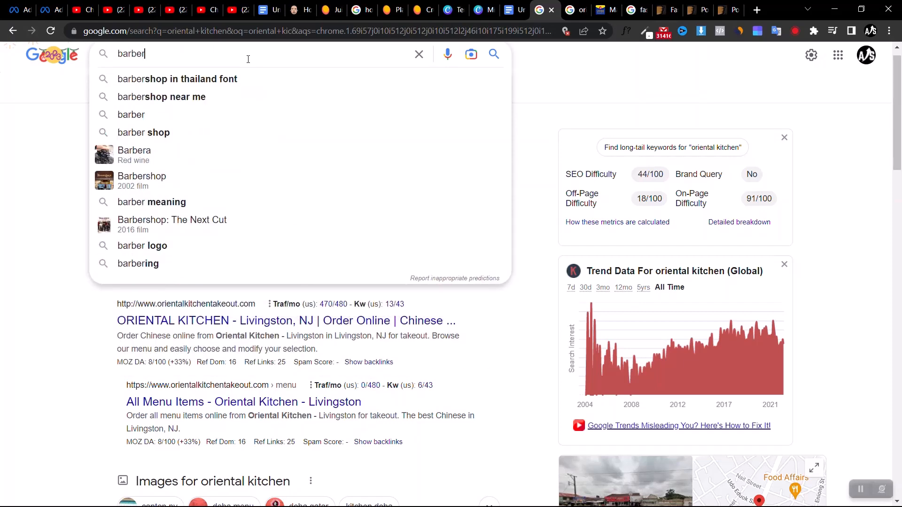
type(" shop la")
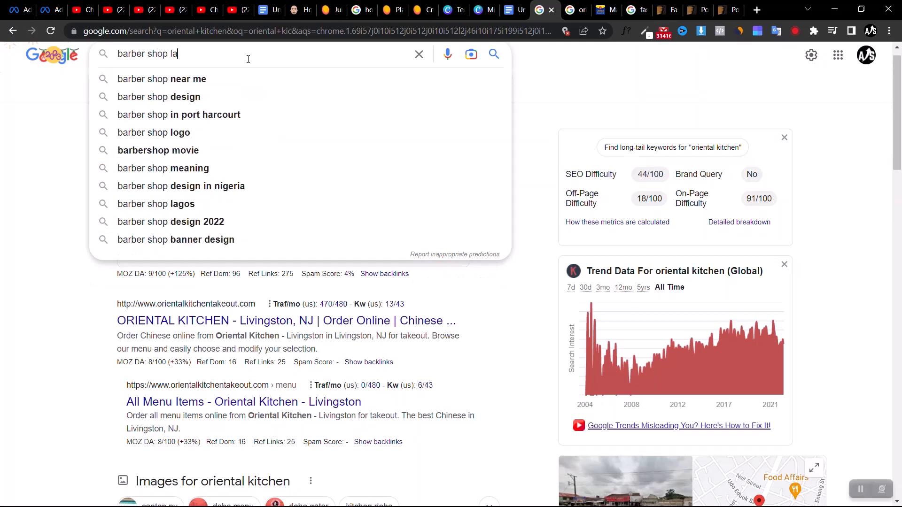
key("Return")
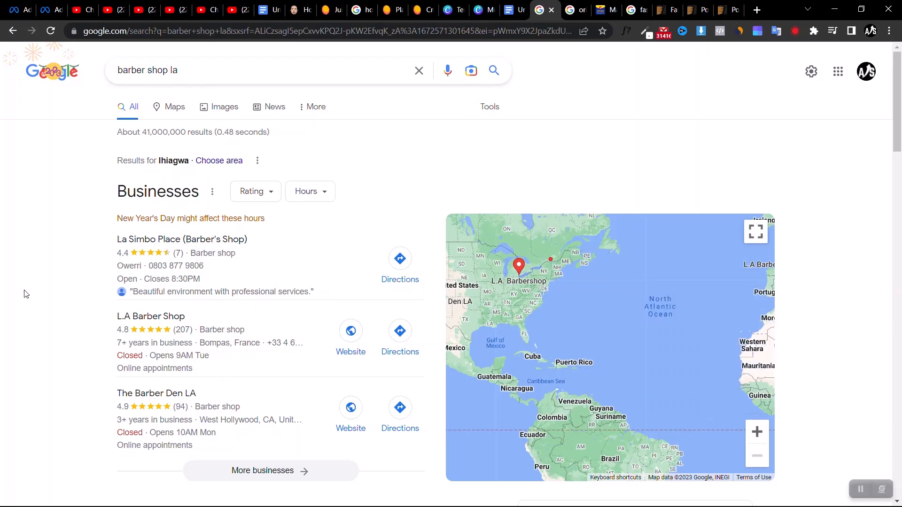
scroll(26, 294, "down", 20)
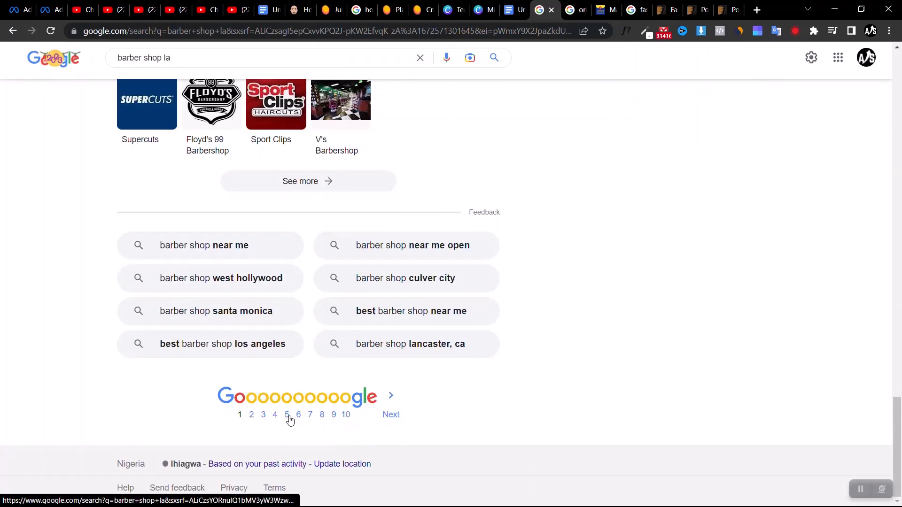
left_click(310, 415)
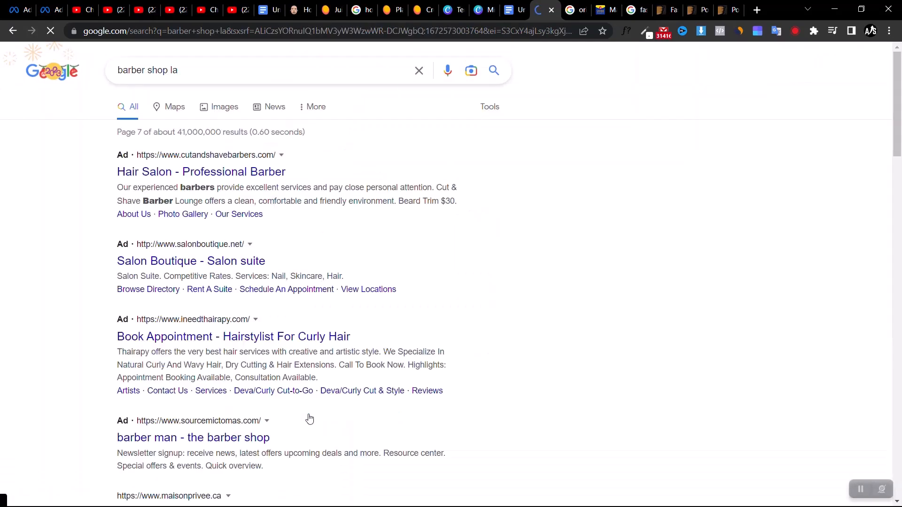
scroll(56, 366, "down", 8)
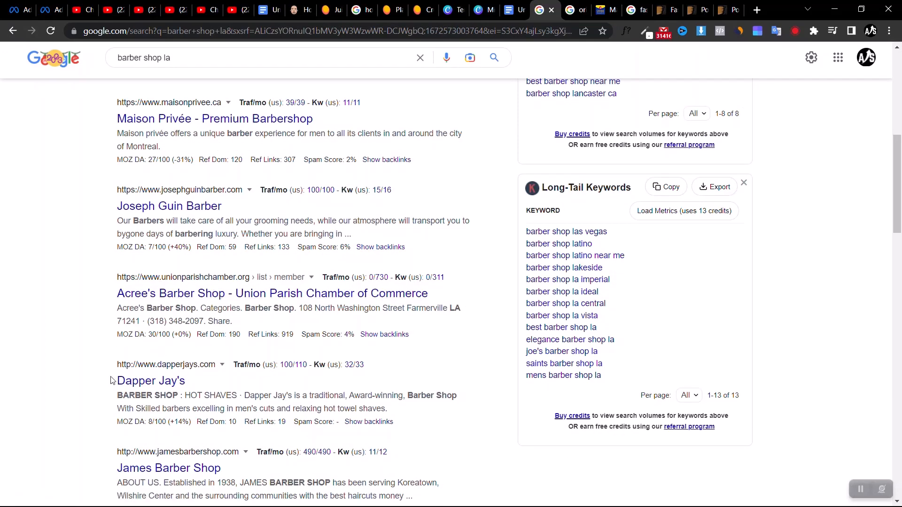
scroll(113, 381, "down", 5)
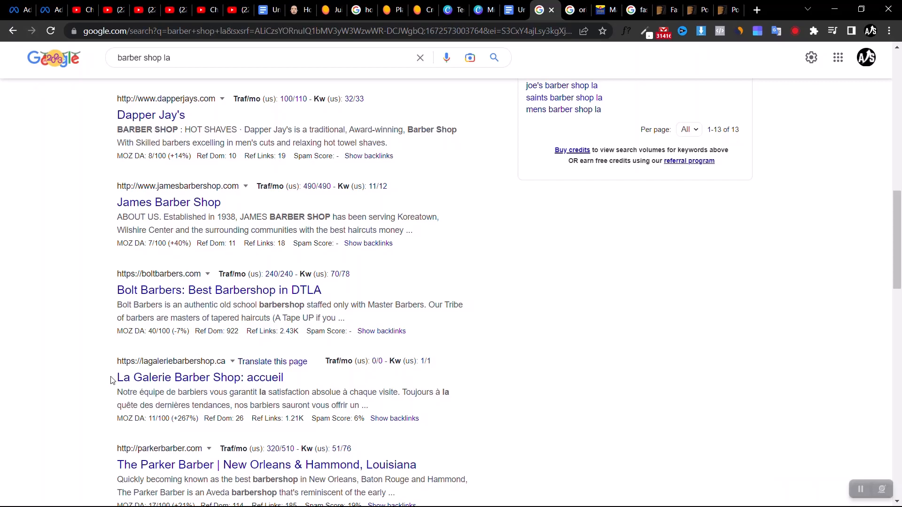
mouse_move(212, 155)
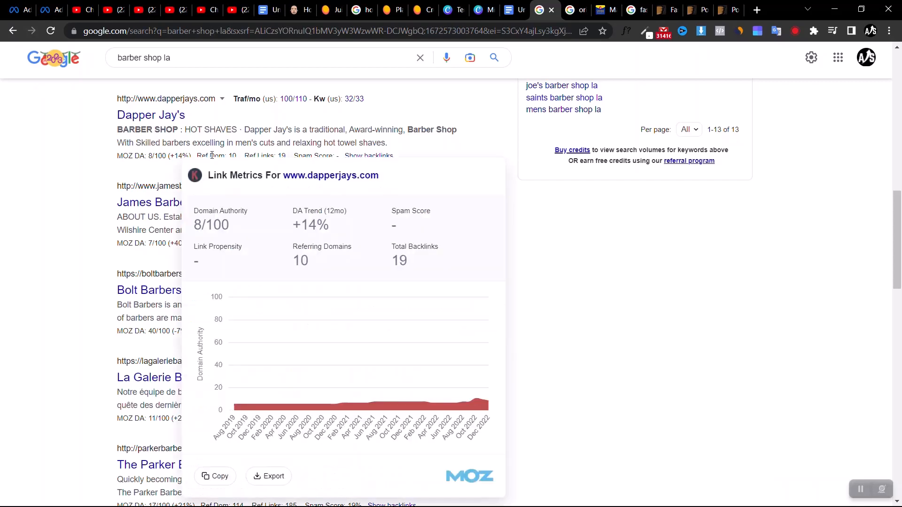